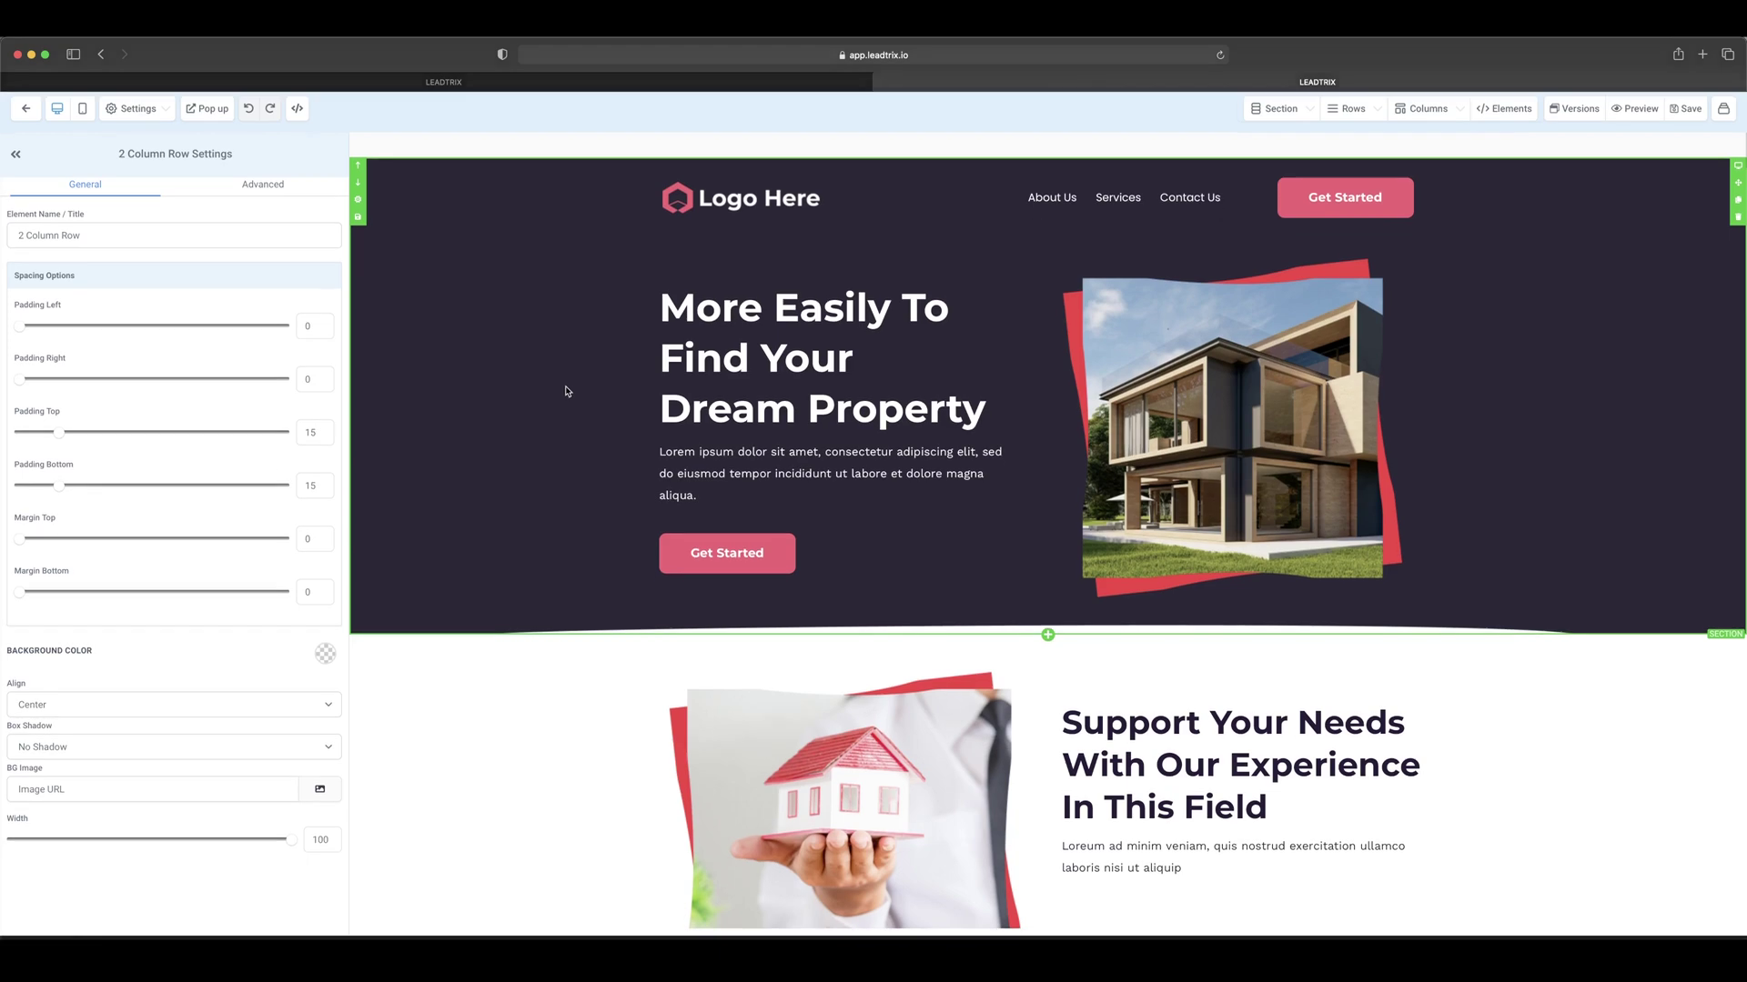
Switch the canvas to mobile preview and scroll through the stacked hero heading, image and button
{"action": "scroll", "coordinate": [628, 482], "scroll_direction": "down", "scroll_amount": 10}
{"action": "scroll", "coordinate": [628, 478], "scroll_direction": "down", "scroll_amount": 15}
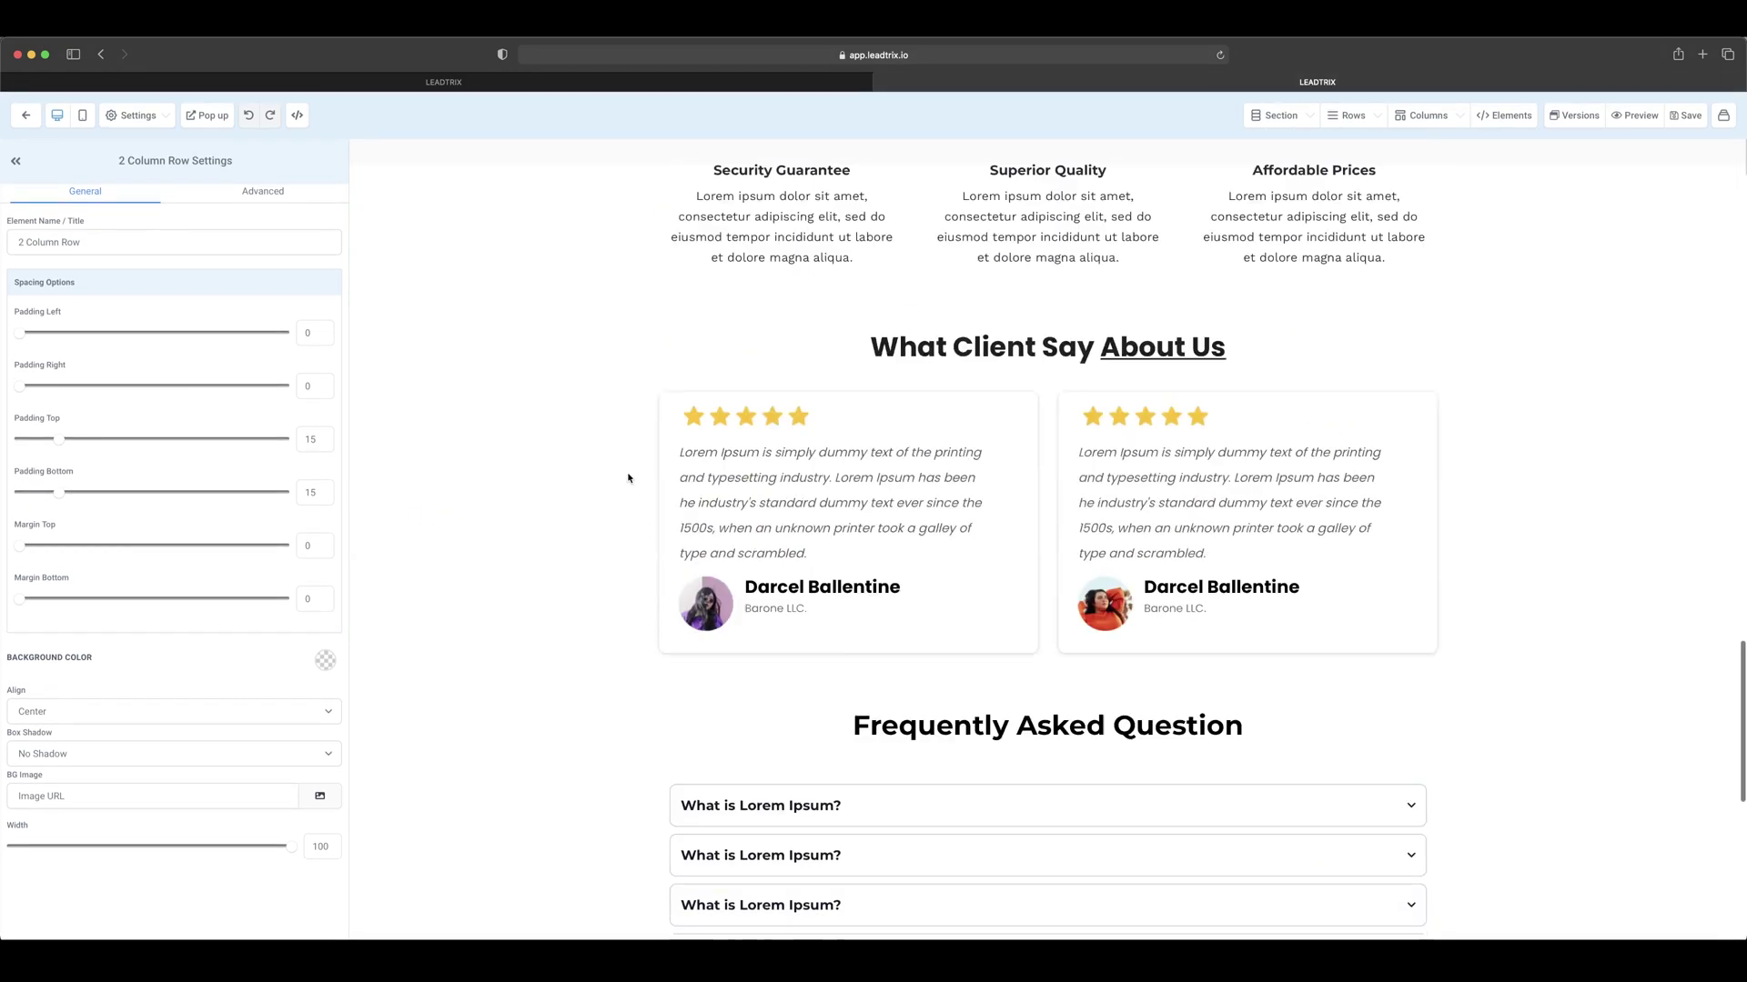
{"action": "scroll", "coordinate": [627, 477], "scroll_direction": "up", "scroll_amount": 20}
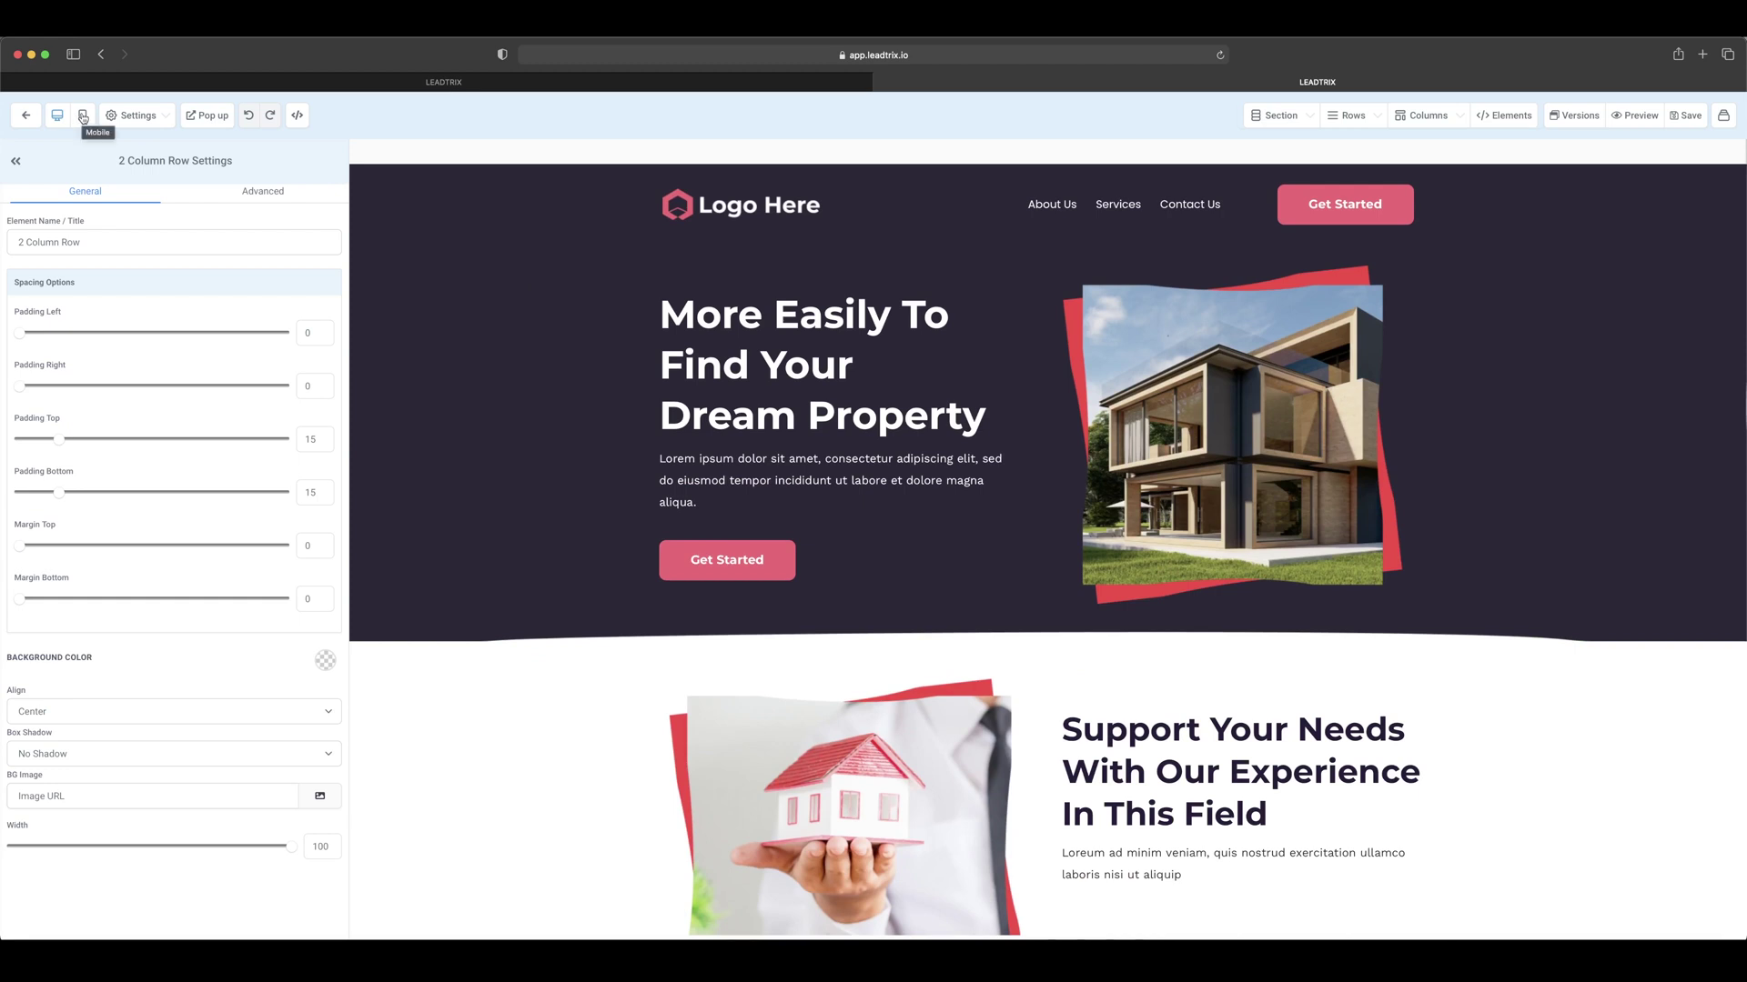
{"action": "left_click", "coordinate": [82, 116]}
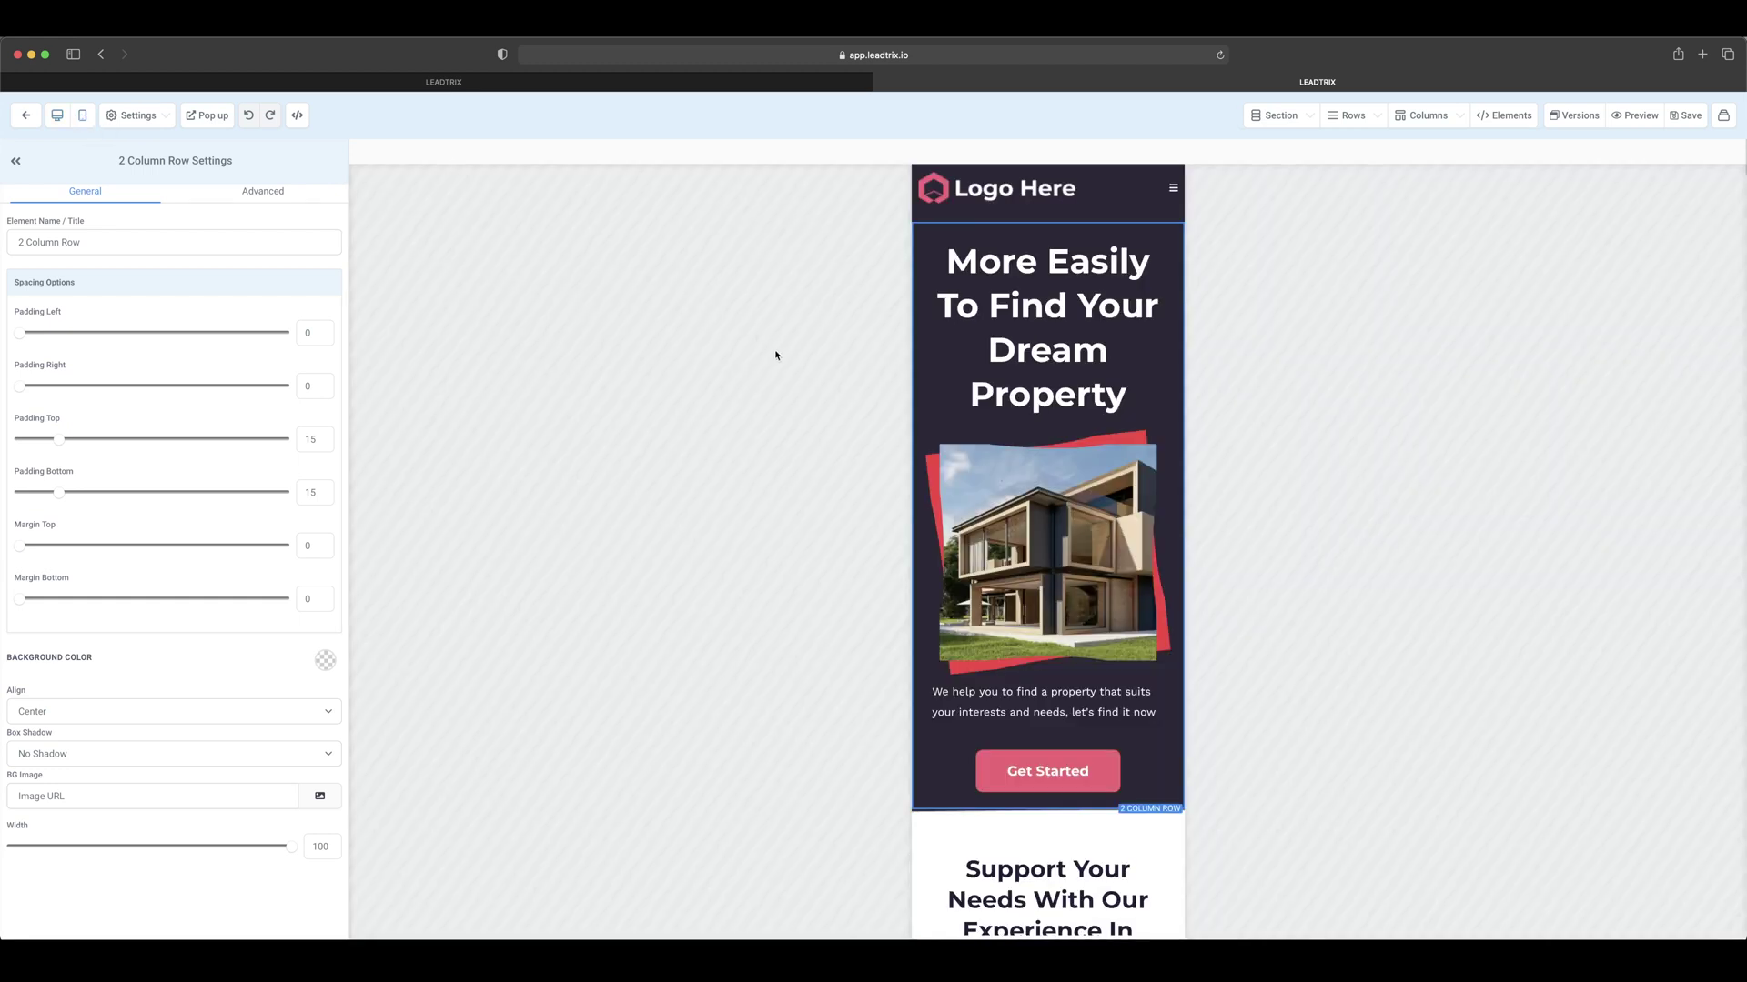
{"action": "scroll", "coordinate": [1110, 631], "scroll_direction": "down", "scroll_amount": 10}
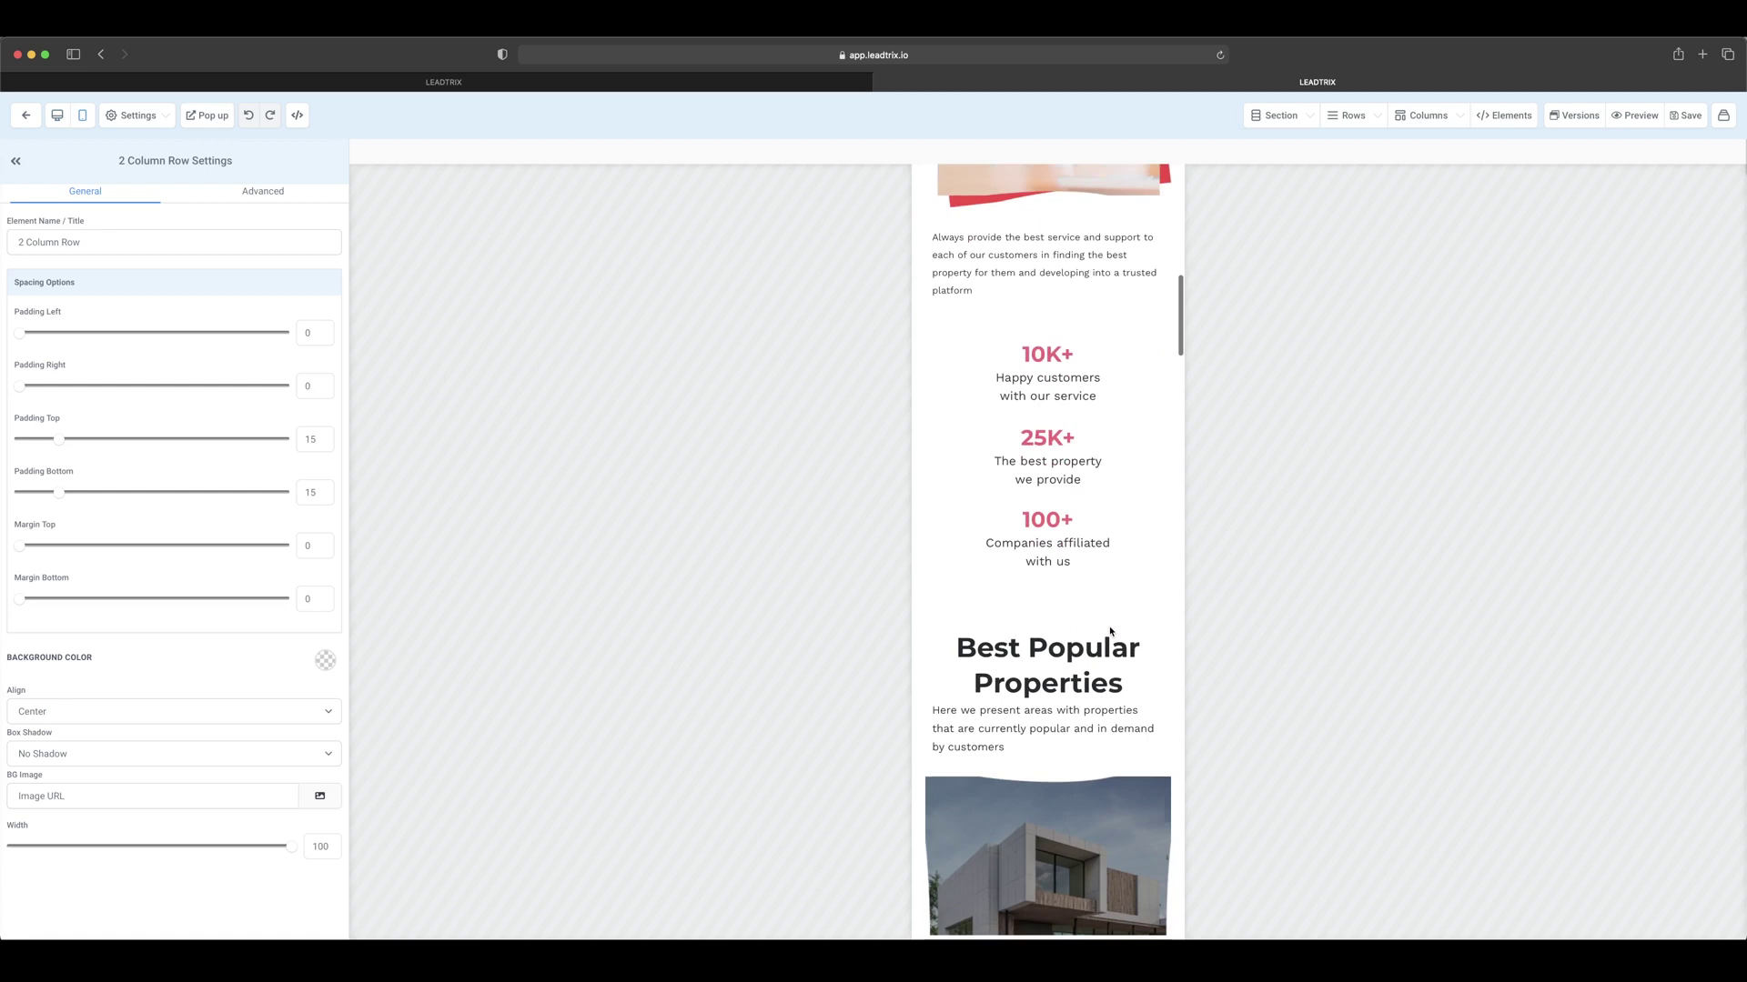
{"action": "scroll", "coordinate": [1110, 632], "scroll_direction": "down", "scroll_amount": 15}
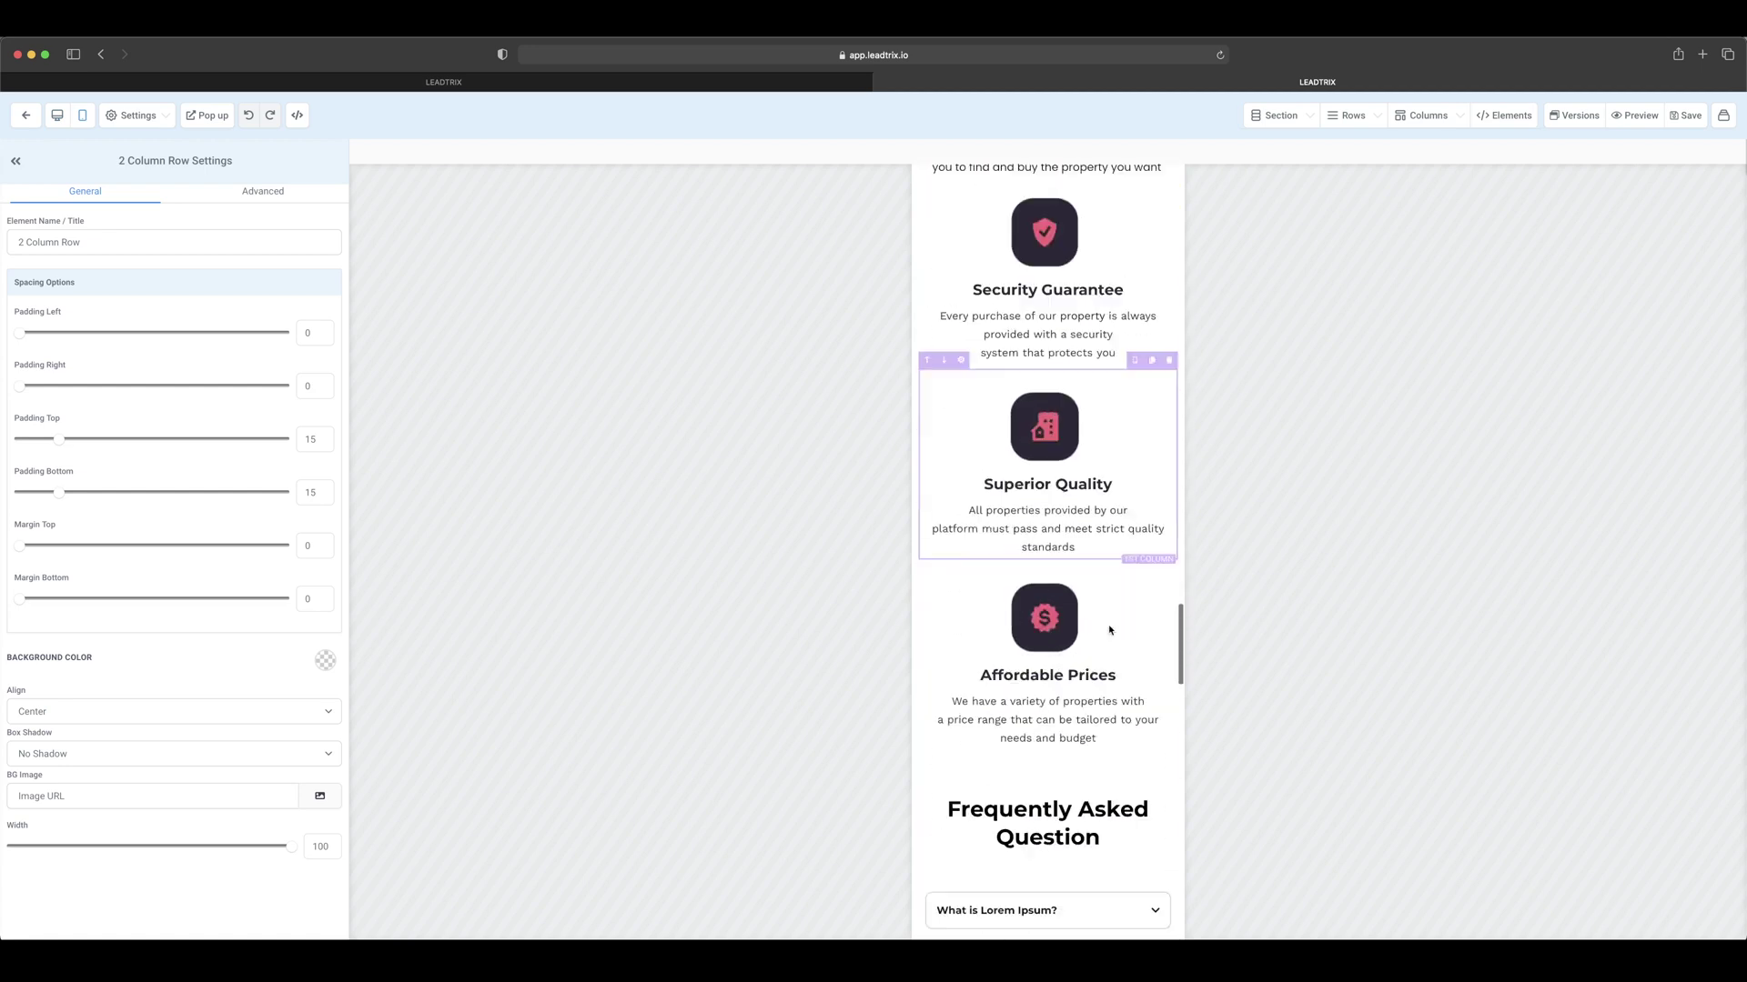
{"action": "scroll", "coordinate": [1110, 631], "scroll_direction": "down", "scroll_amount": 15}
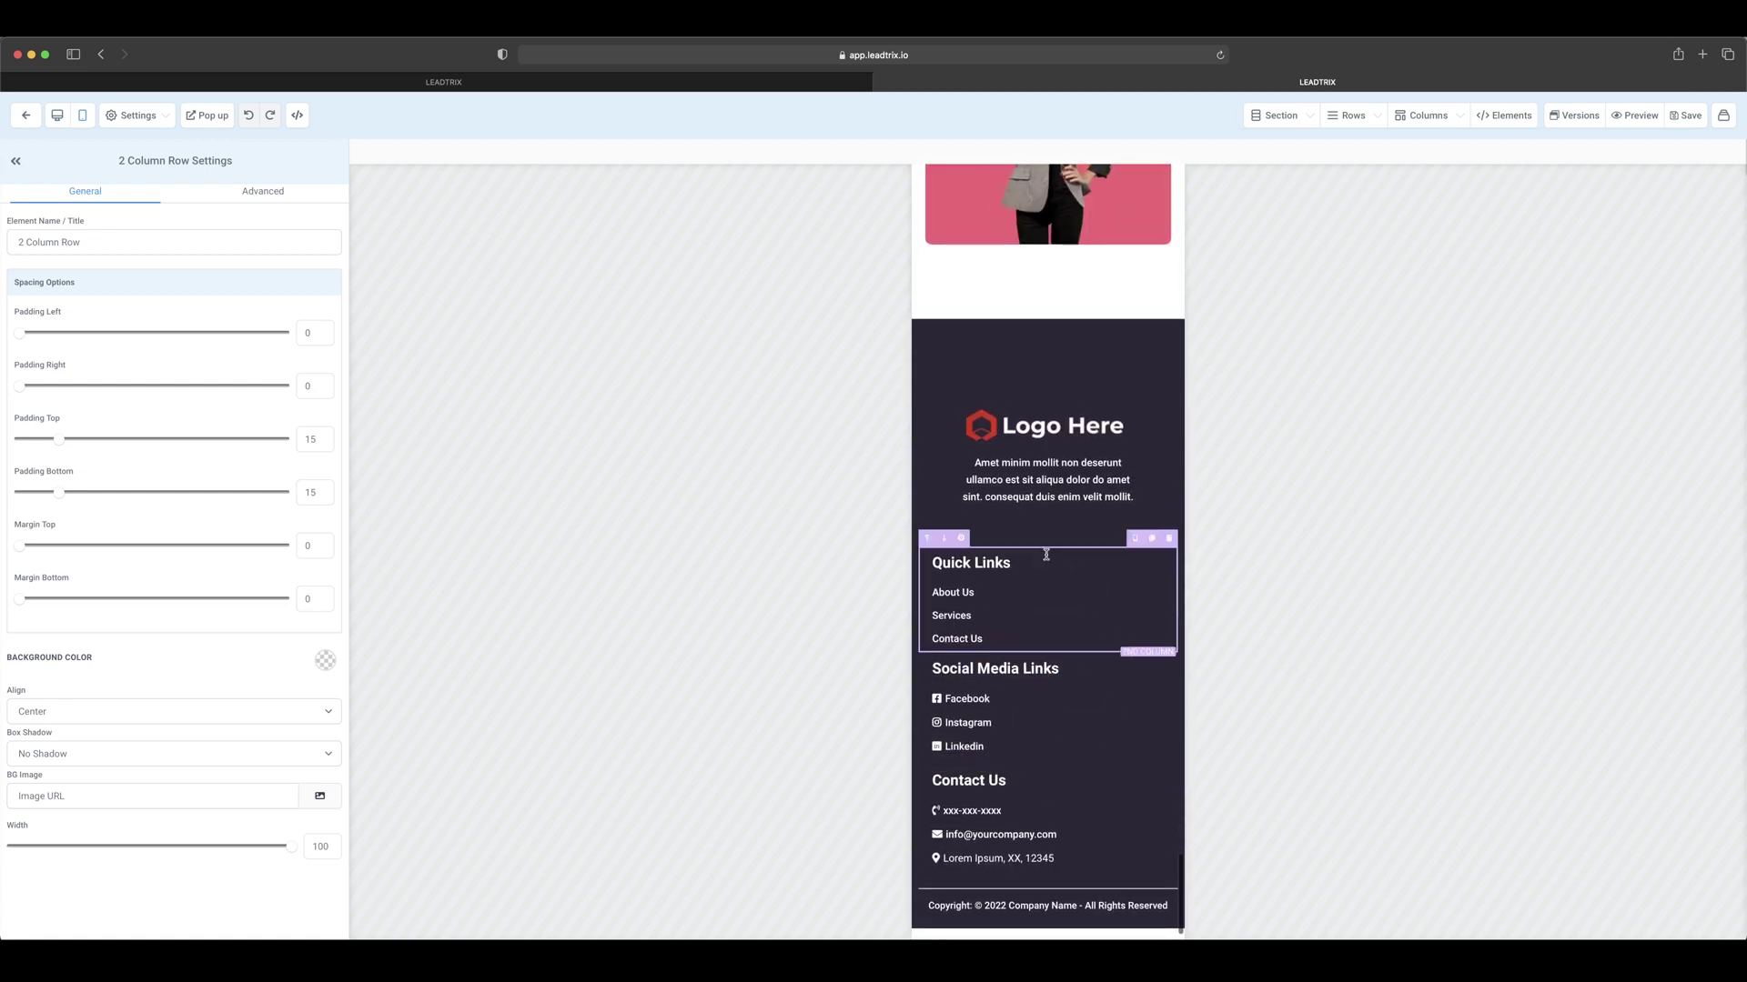
{"action": "scroll", "coordinate": [1046, 554], "scroll_direction": "up", "scroll_amount": 20}
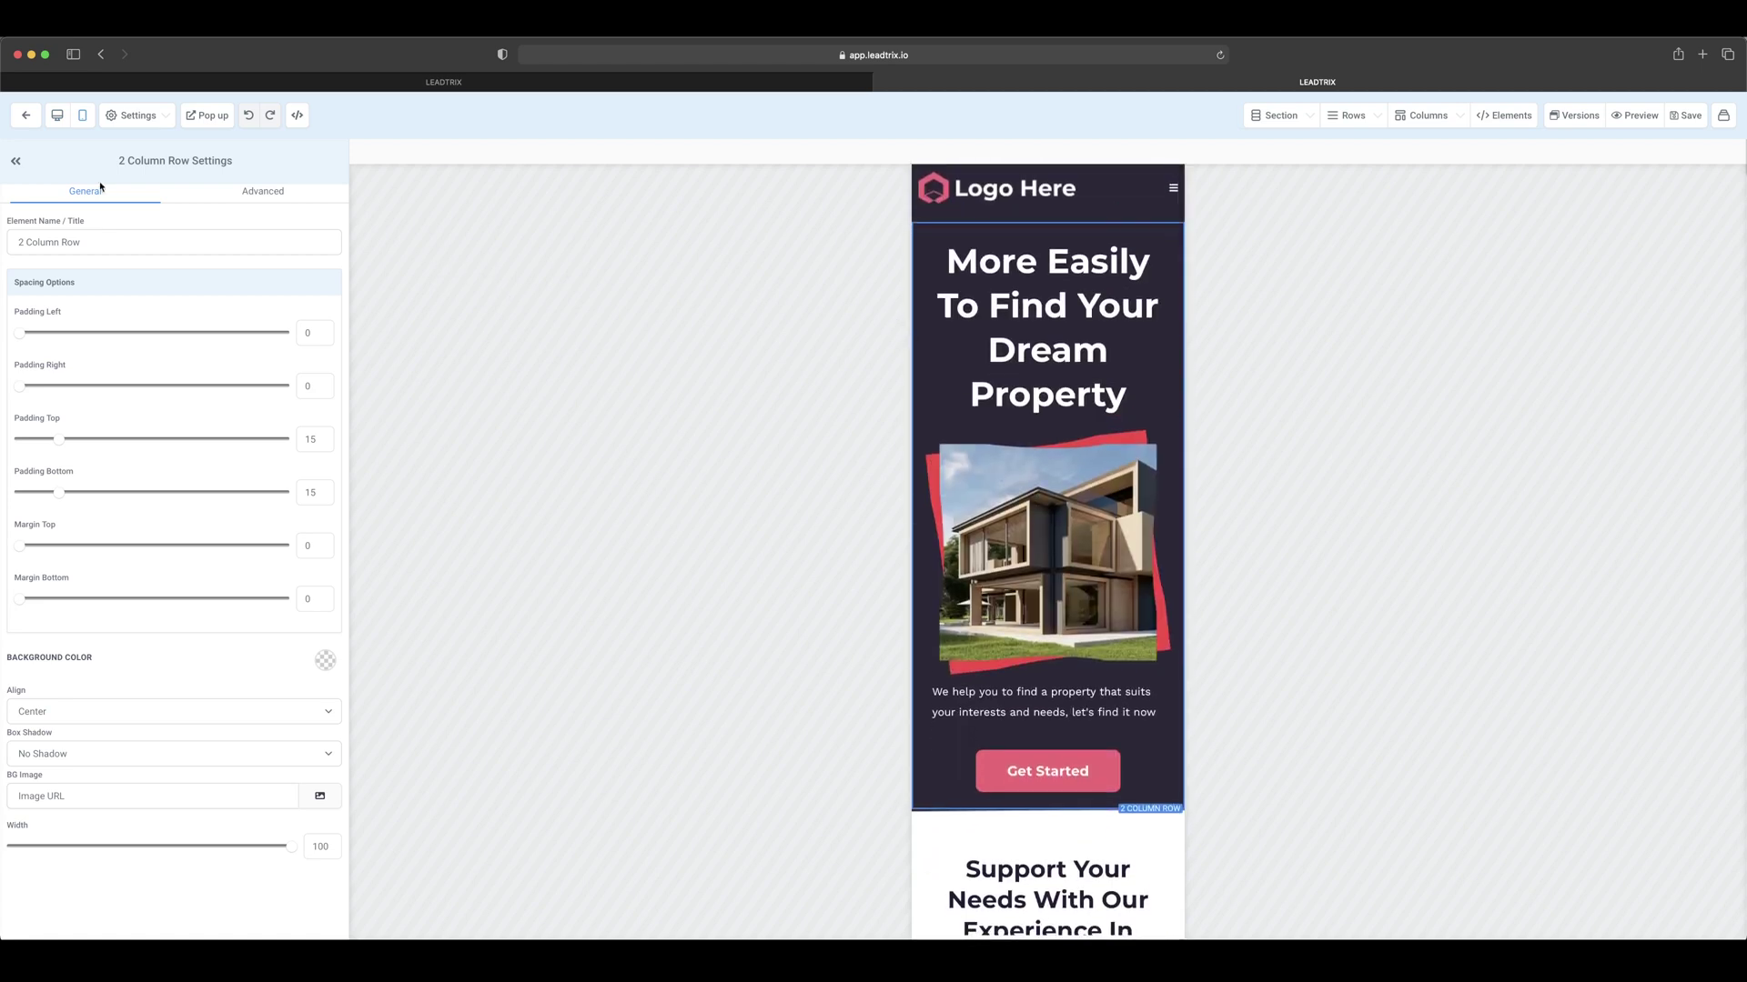
Return to desktop view and inspect the hero section's advanced and spacing settings
{"action": "left_click", "coordinate": [56, 116]}
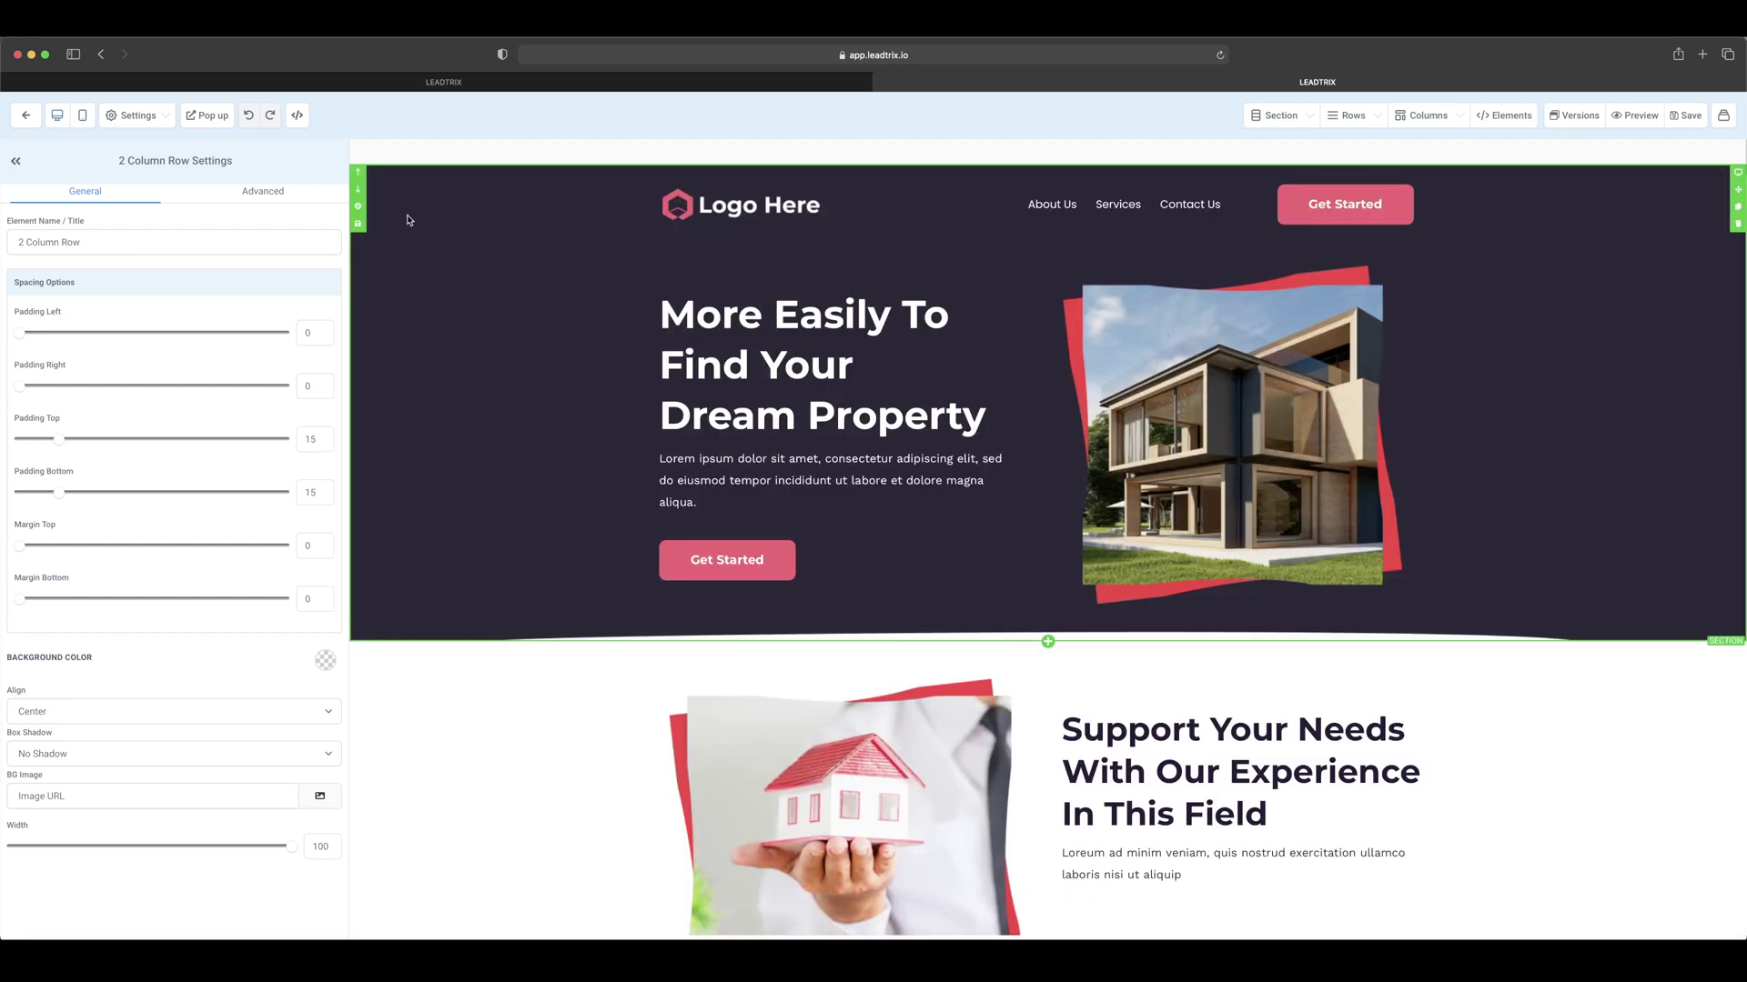
{"action": "left_click", "coordinate": [385, 290]}
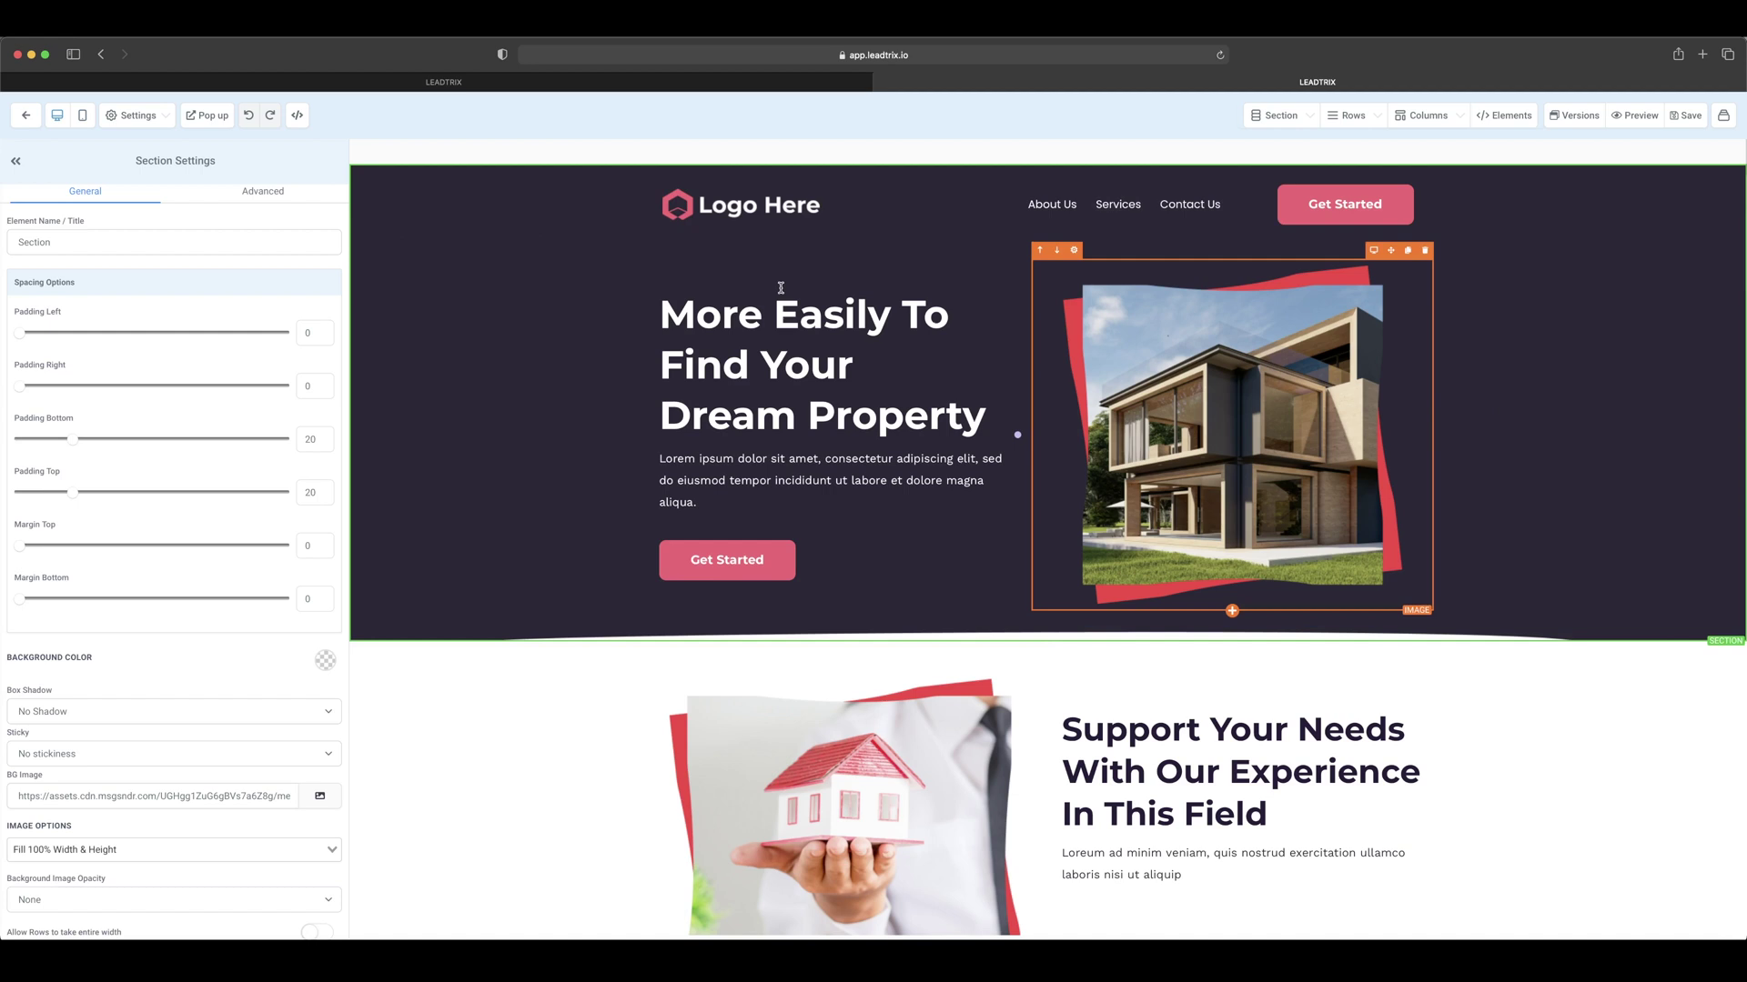
{"action": "left_click", "coordinate": [247, 193]}
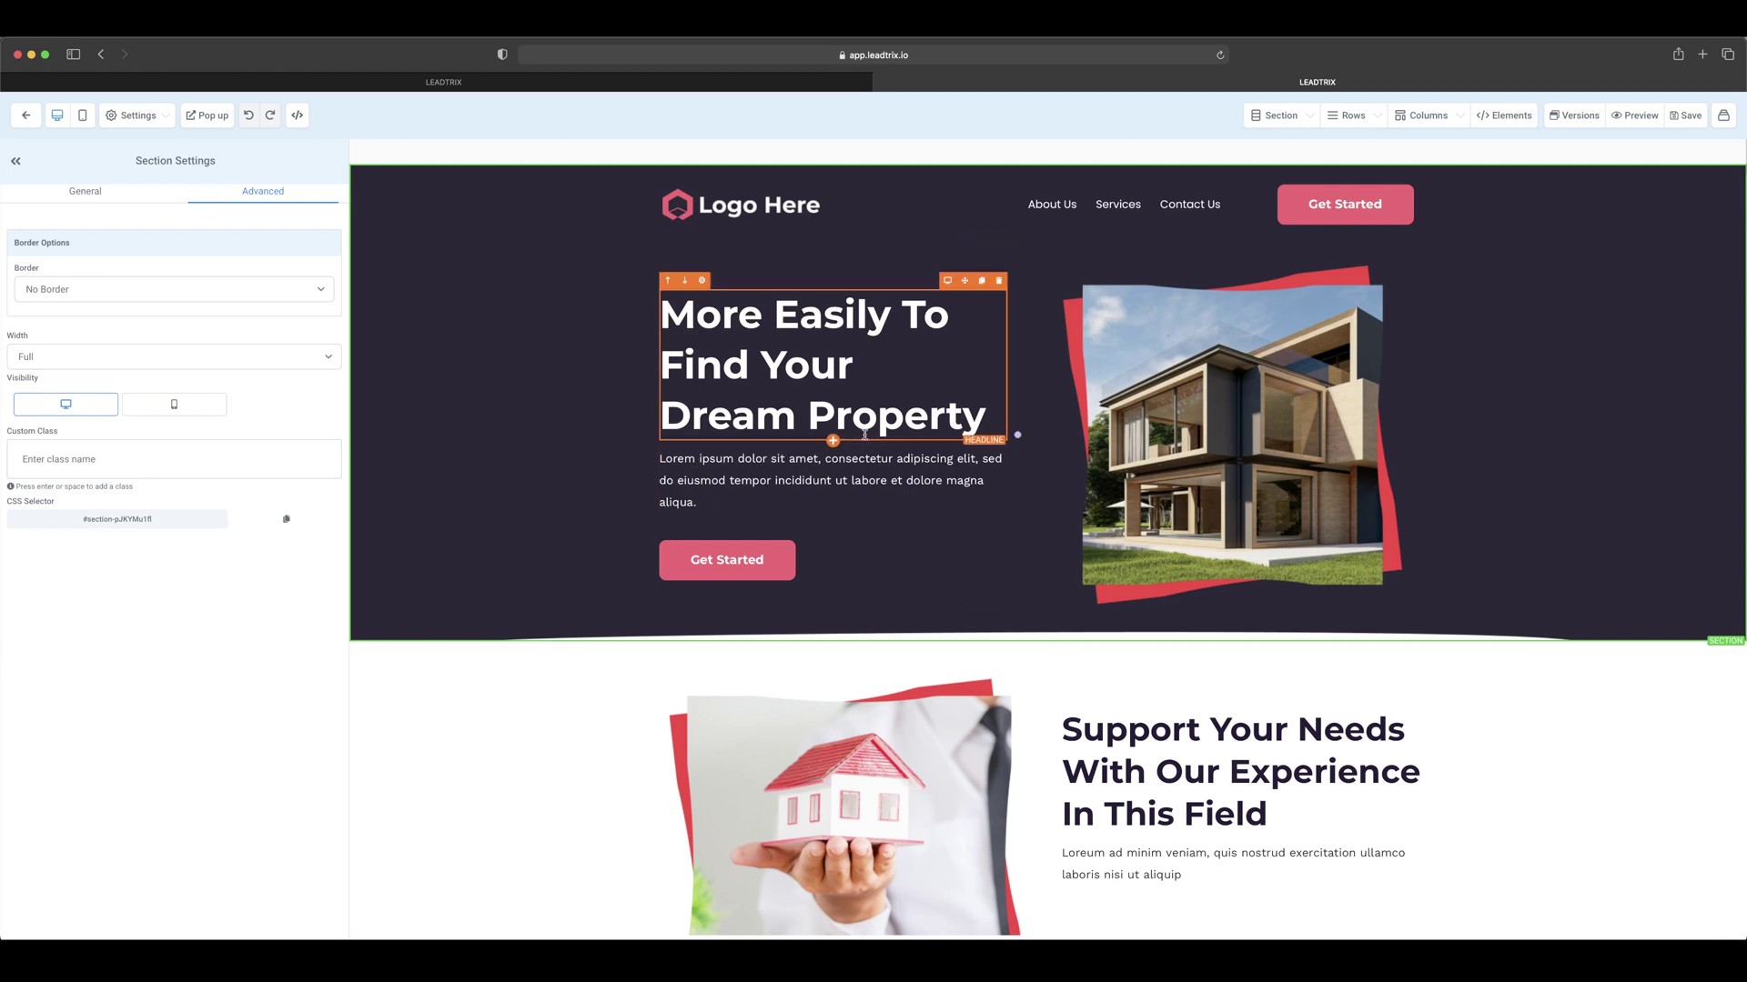
{"action": "left_click", "coordinate": [624, 332]}
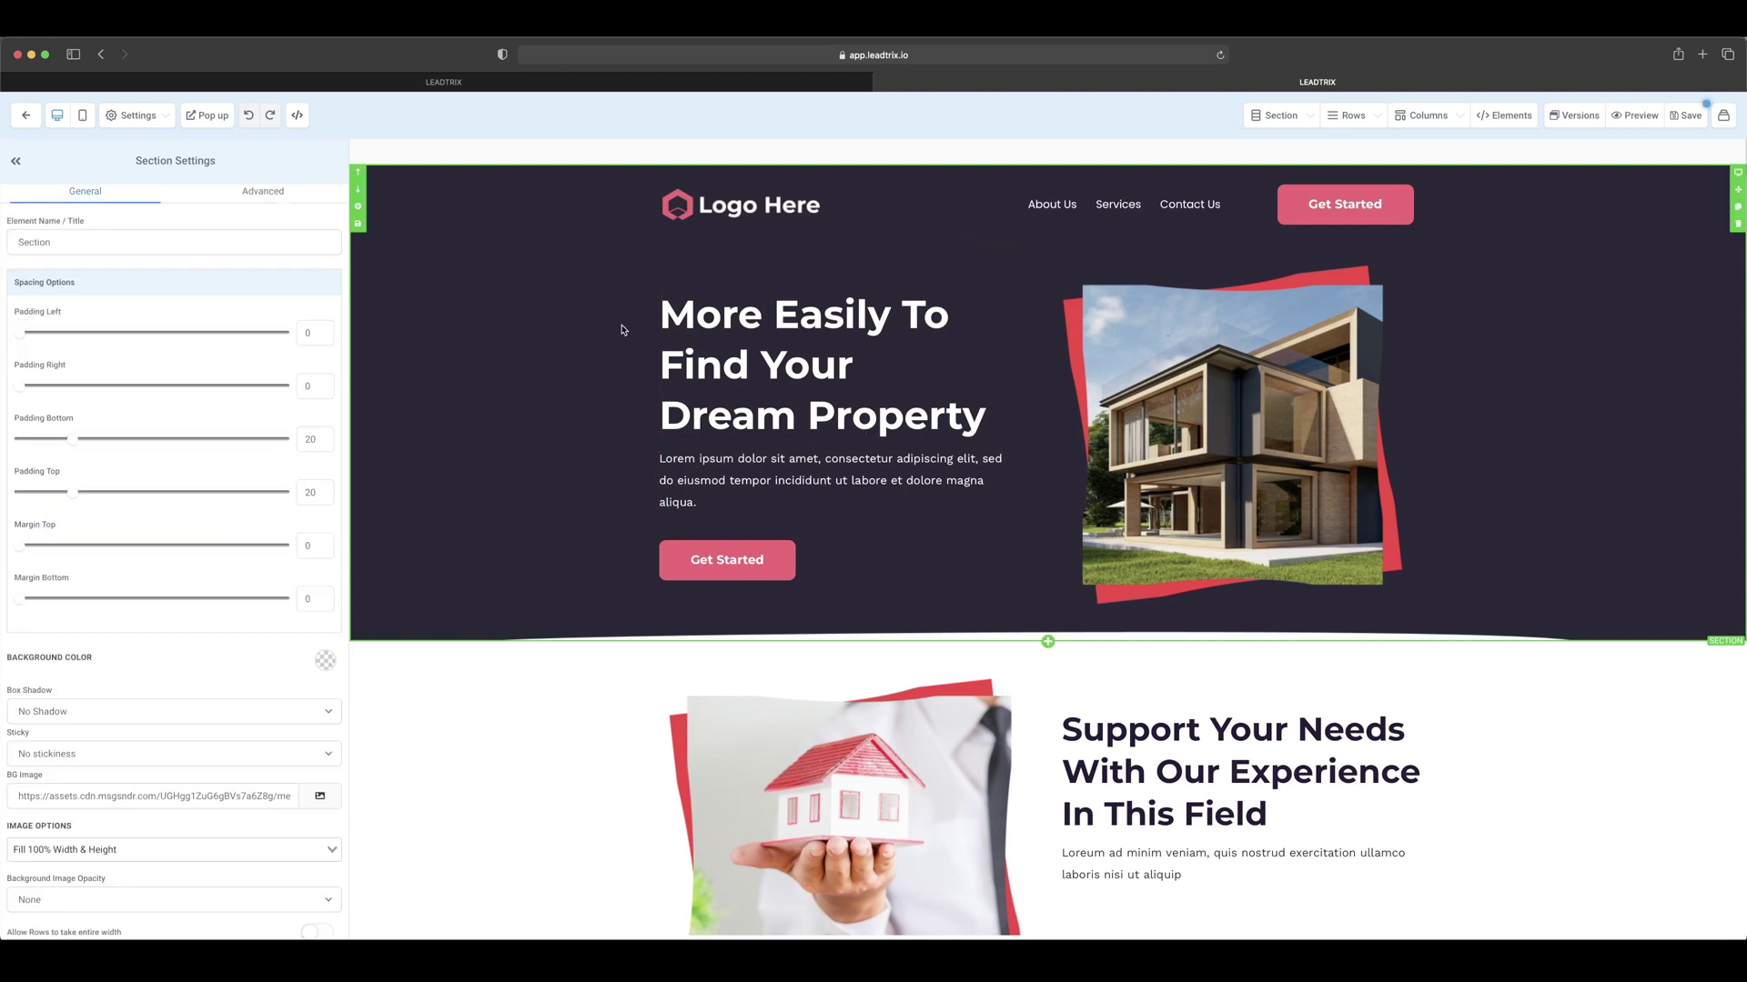
Append '!' so the hero heading ends 'Dream Property!', save, and close the SEO Meta Data panel
{"action": "left_click", "coordinate": [992, 421]}
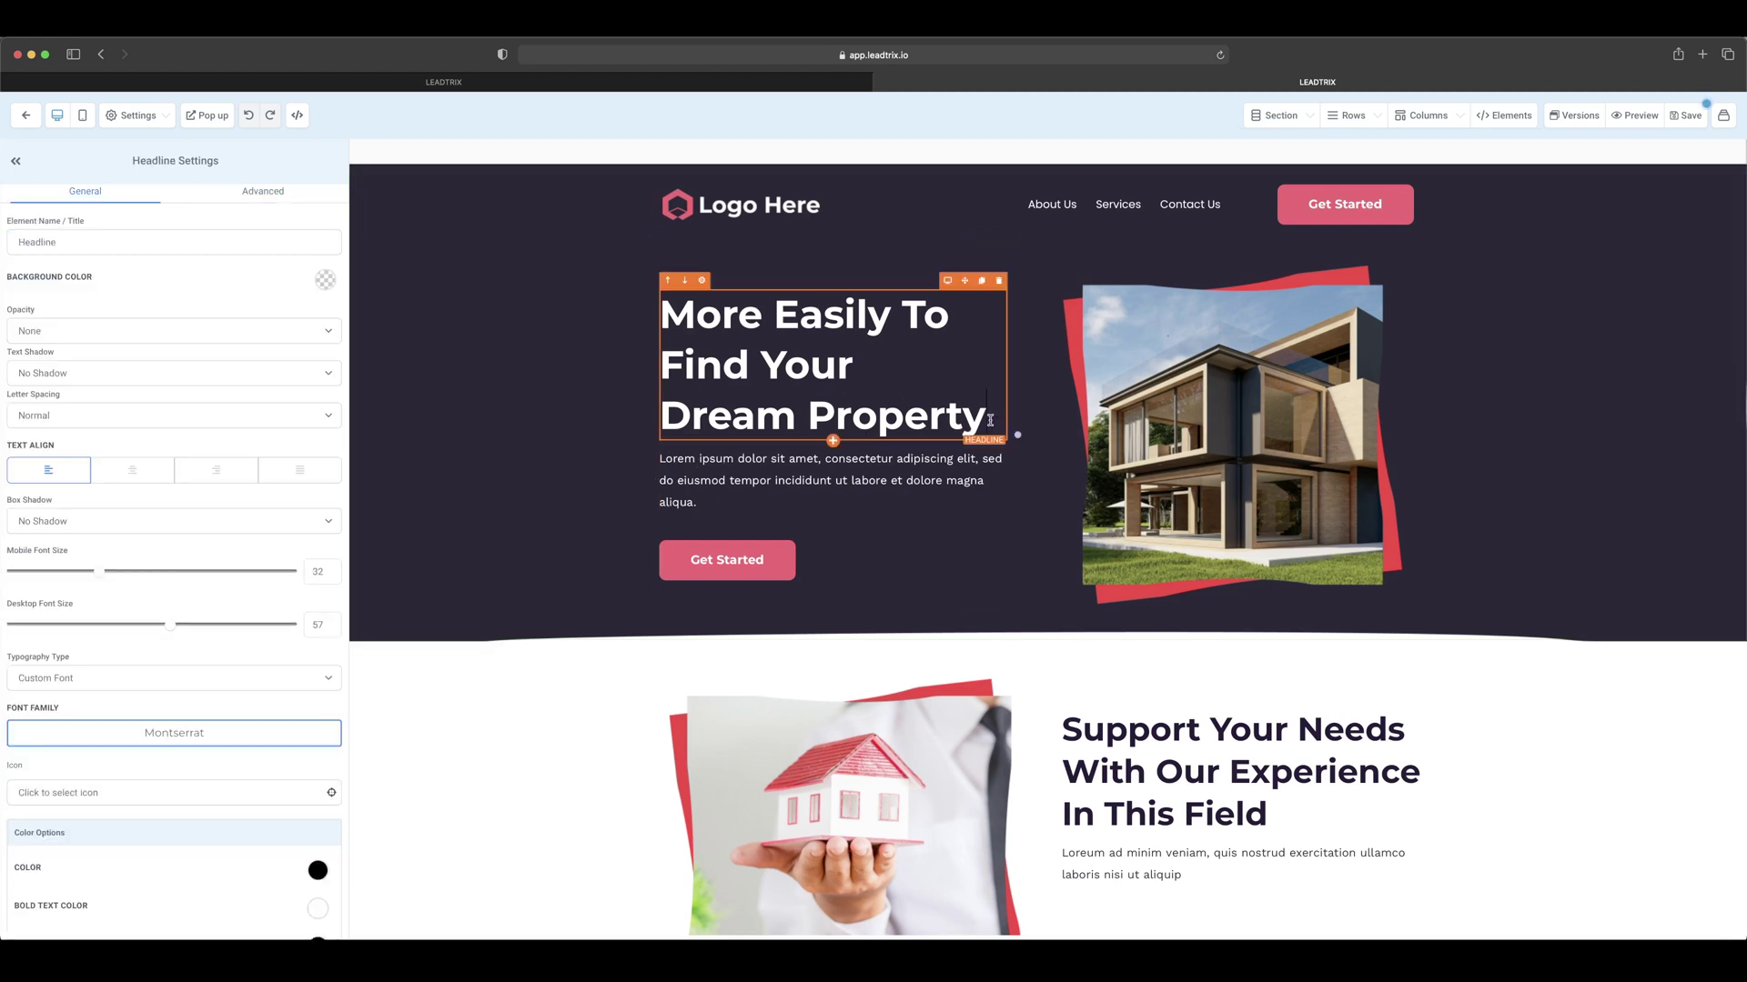
{"action": "type", "text": "!"}
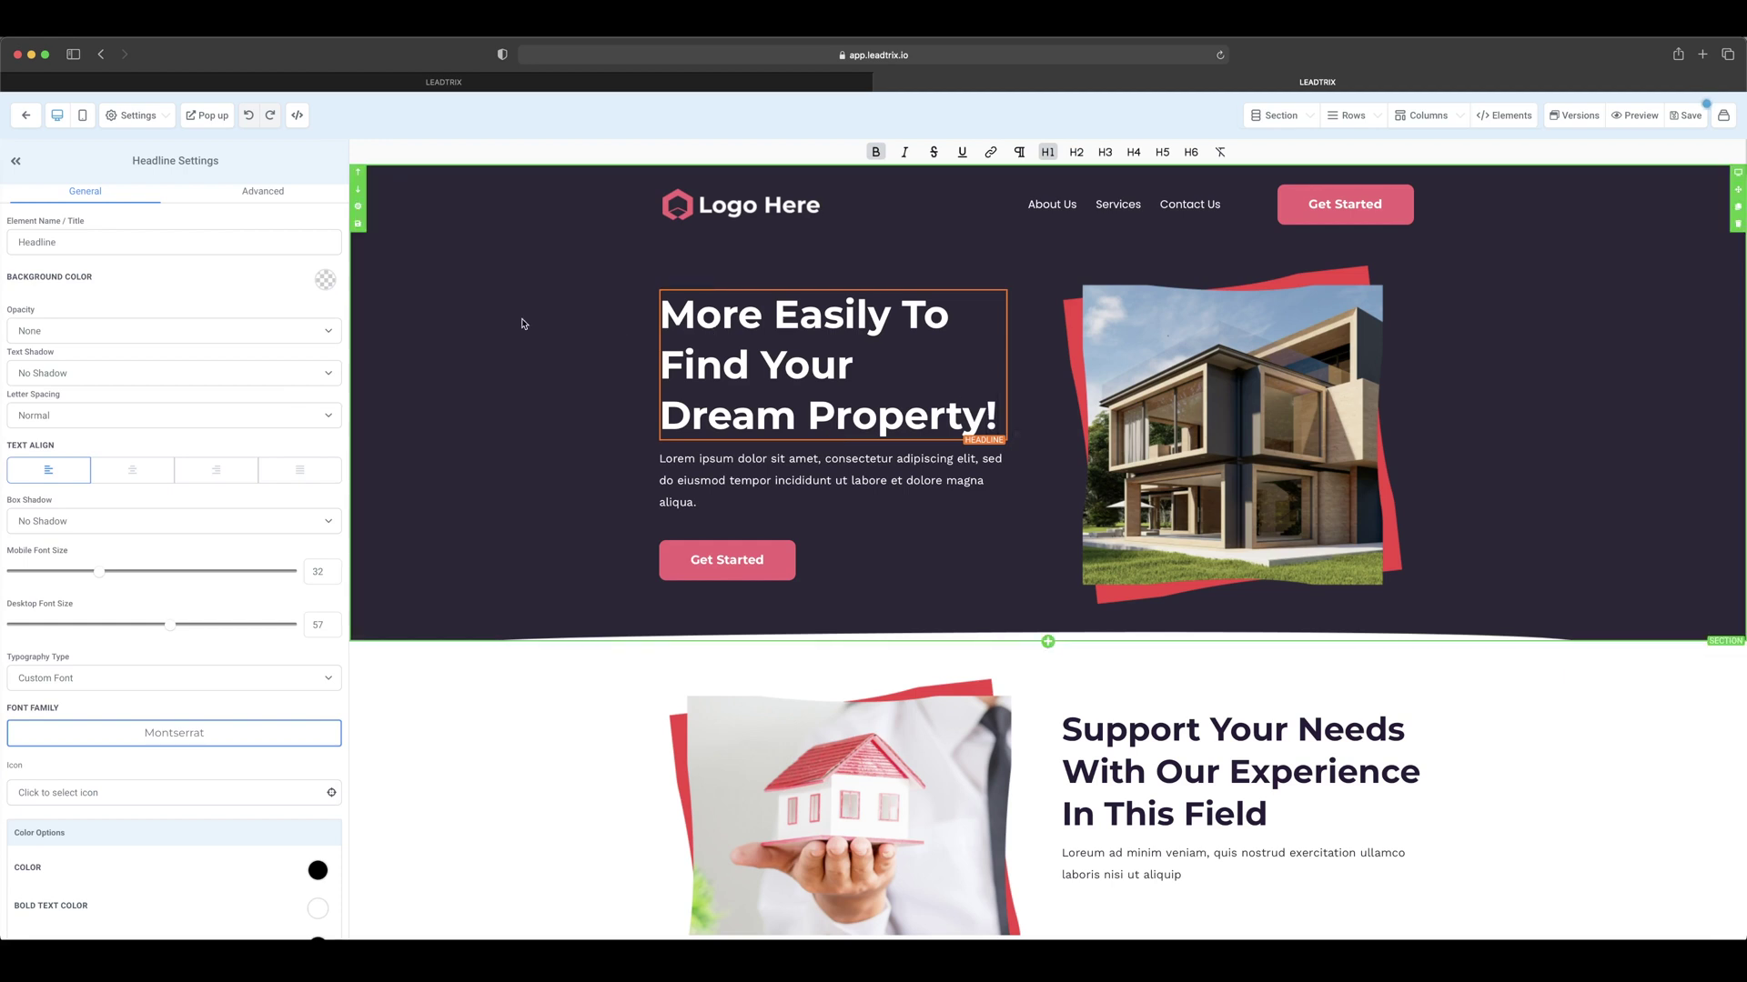
{"action": "left_click", "coordinate": [523, 318]}
{"action": "left_click", "coordinate": [1685, 116]}
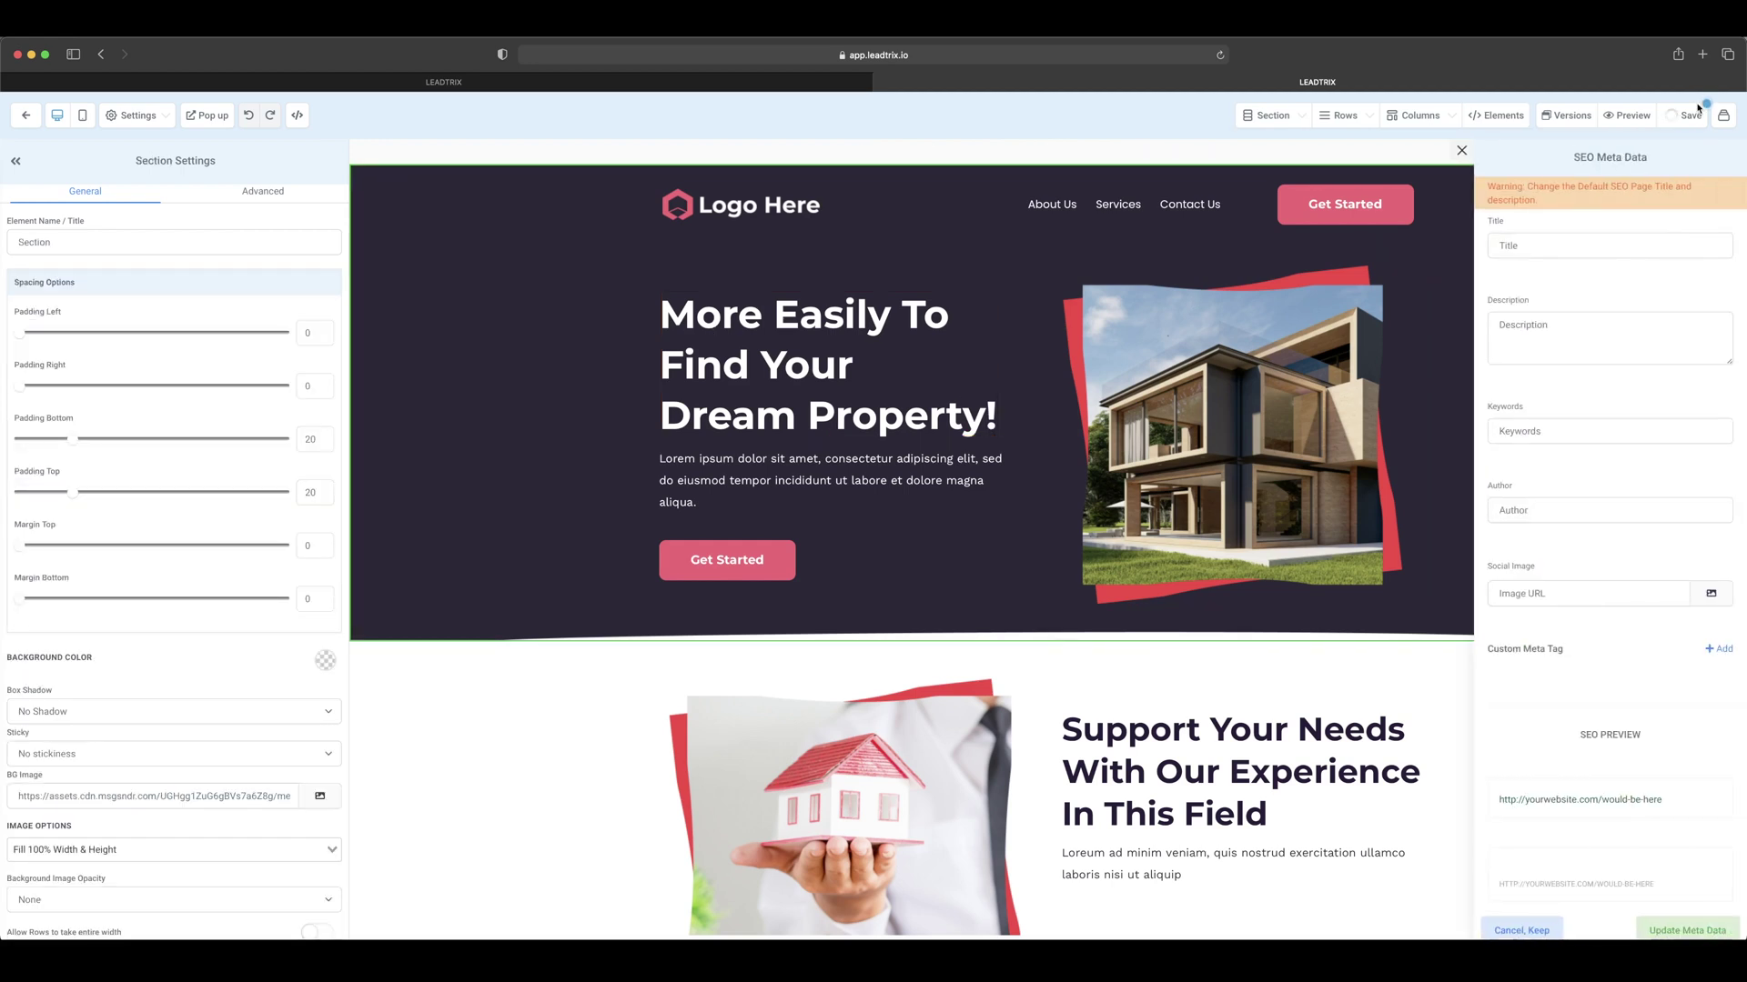
{"action": "left_click", "coordinate": [1463, 151]}
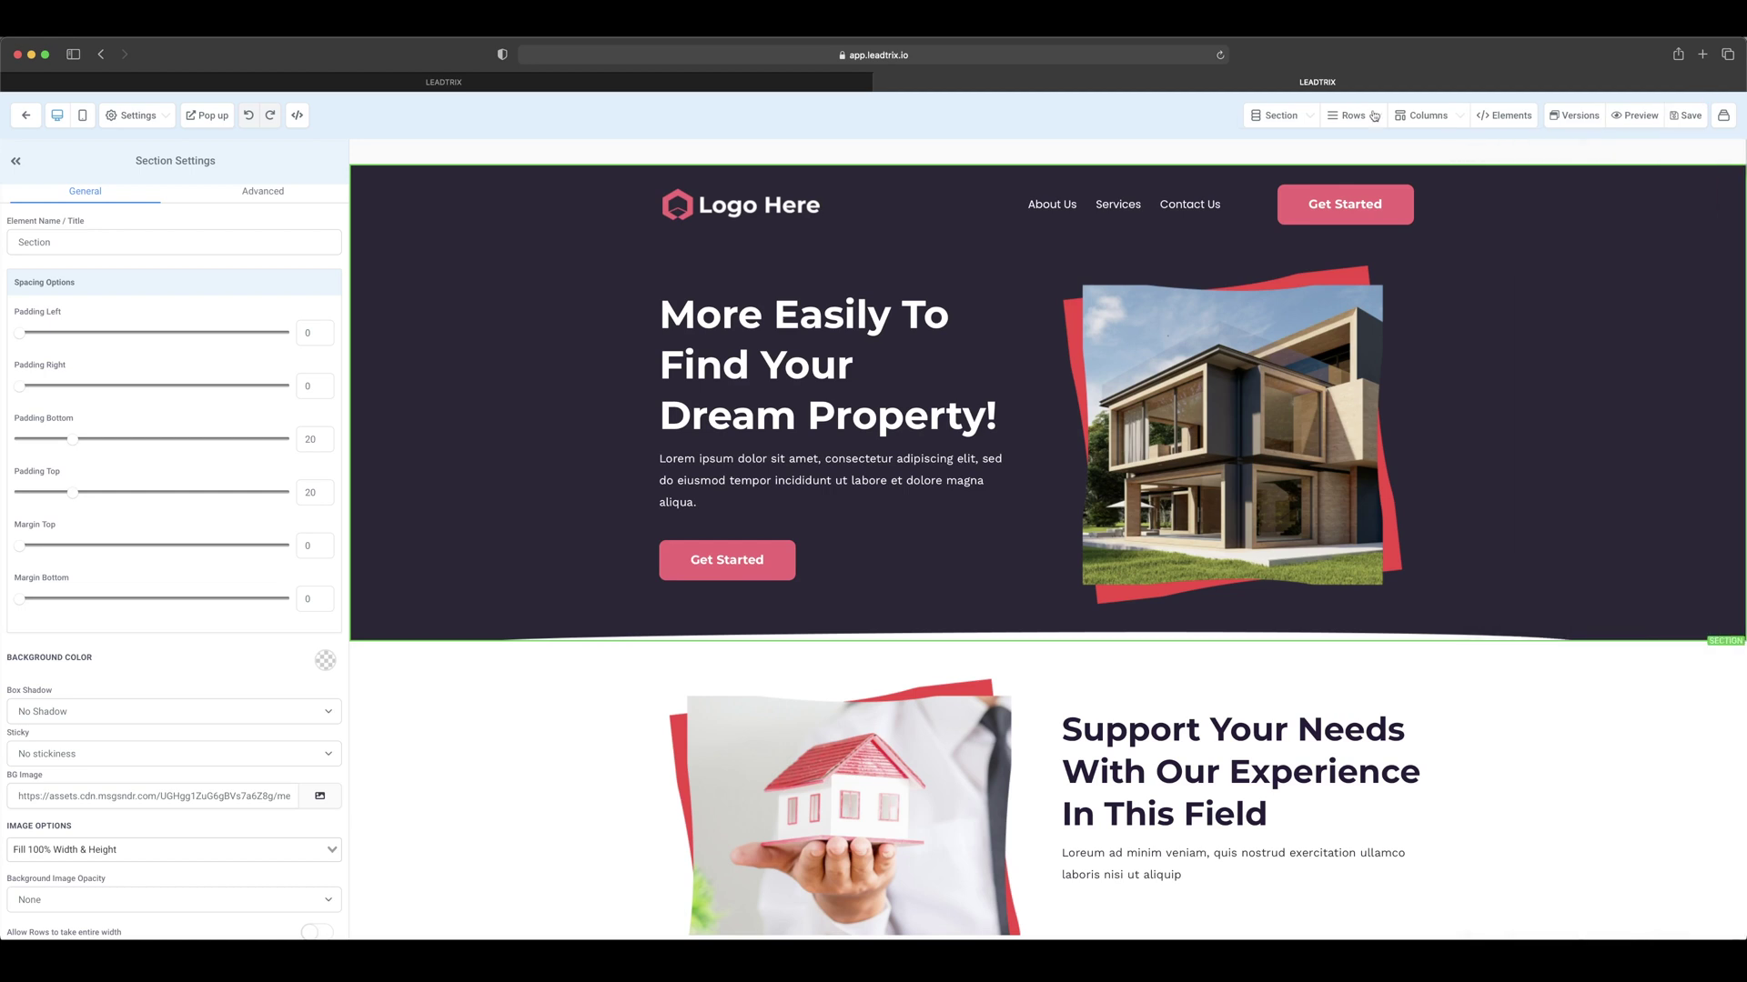
In mobile view, open the hero row's advanced options and toggle its mobile visibility
{"action": "left_click", "coordinate": [82, 115]}
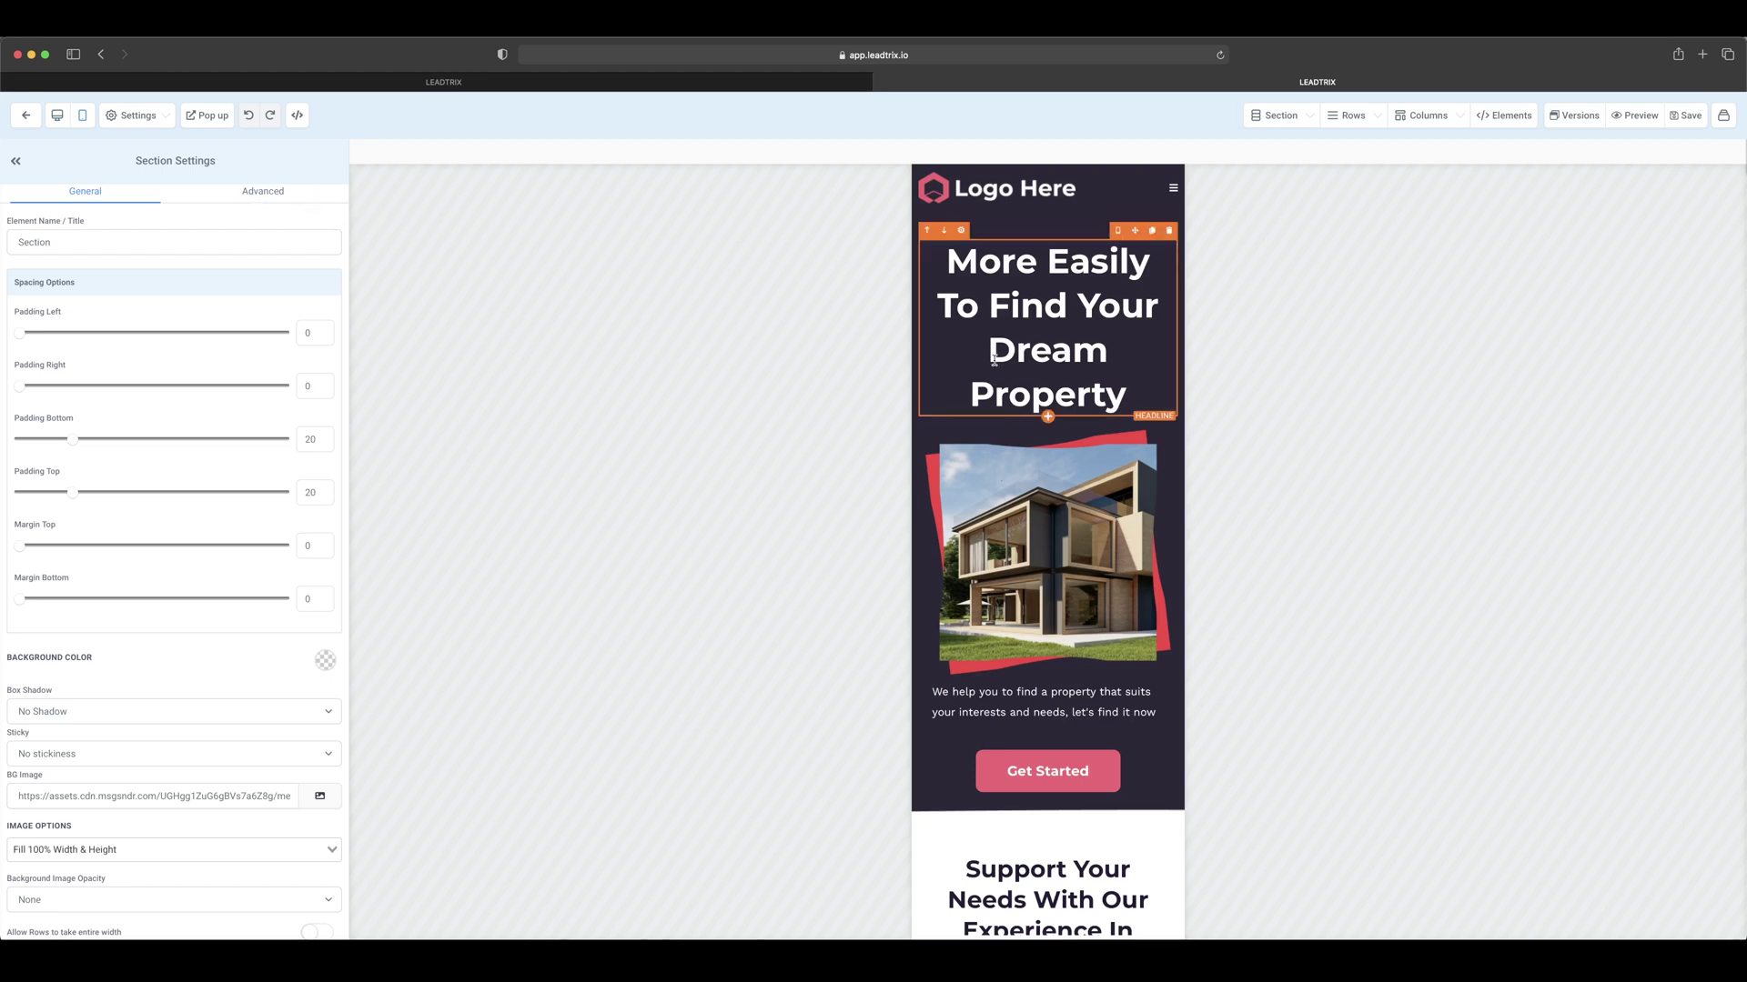
{"action": "left_click", "coordinate": [266, 194]}
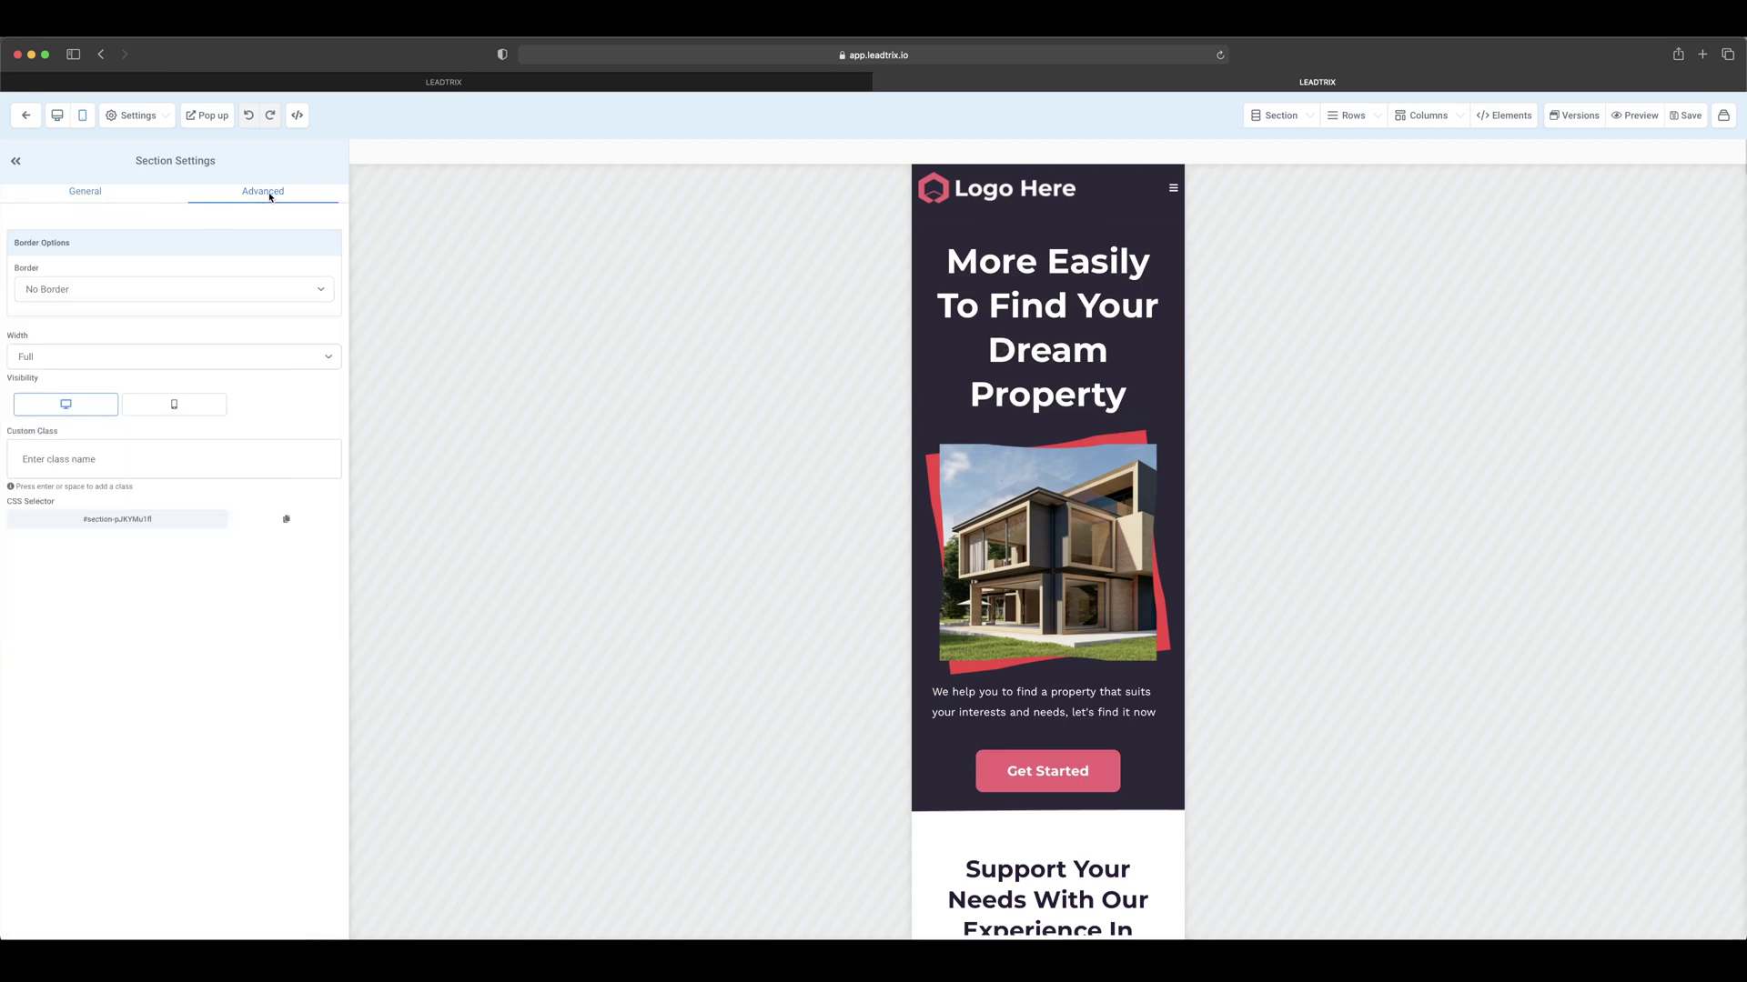
{"action": "left_click", "coordinate": [919, 369]}
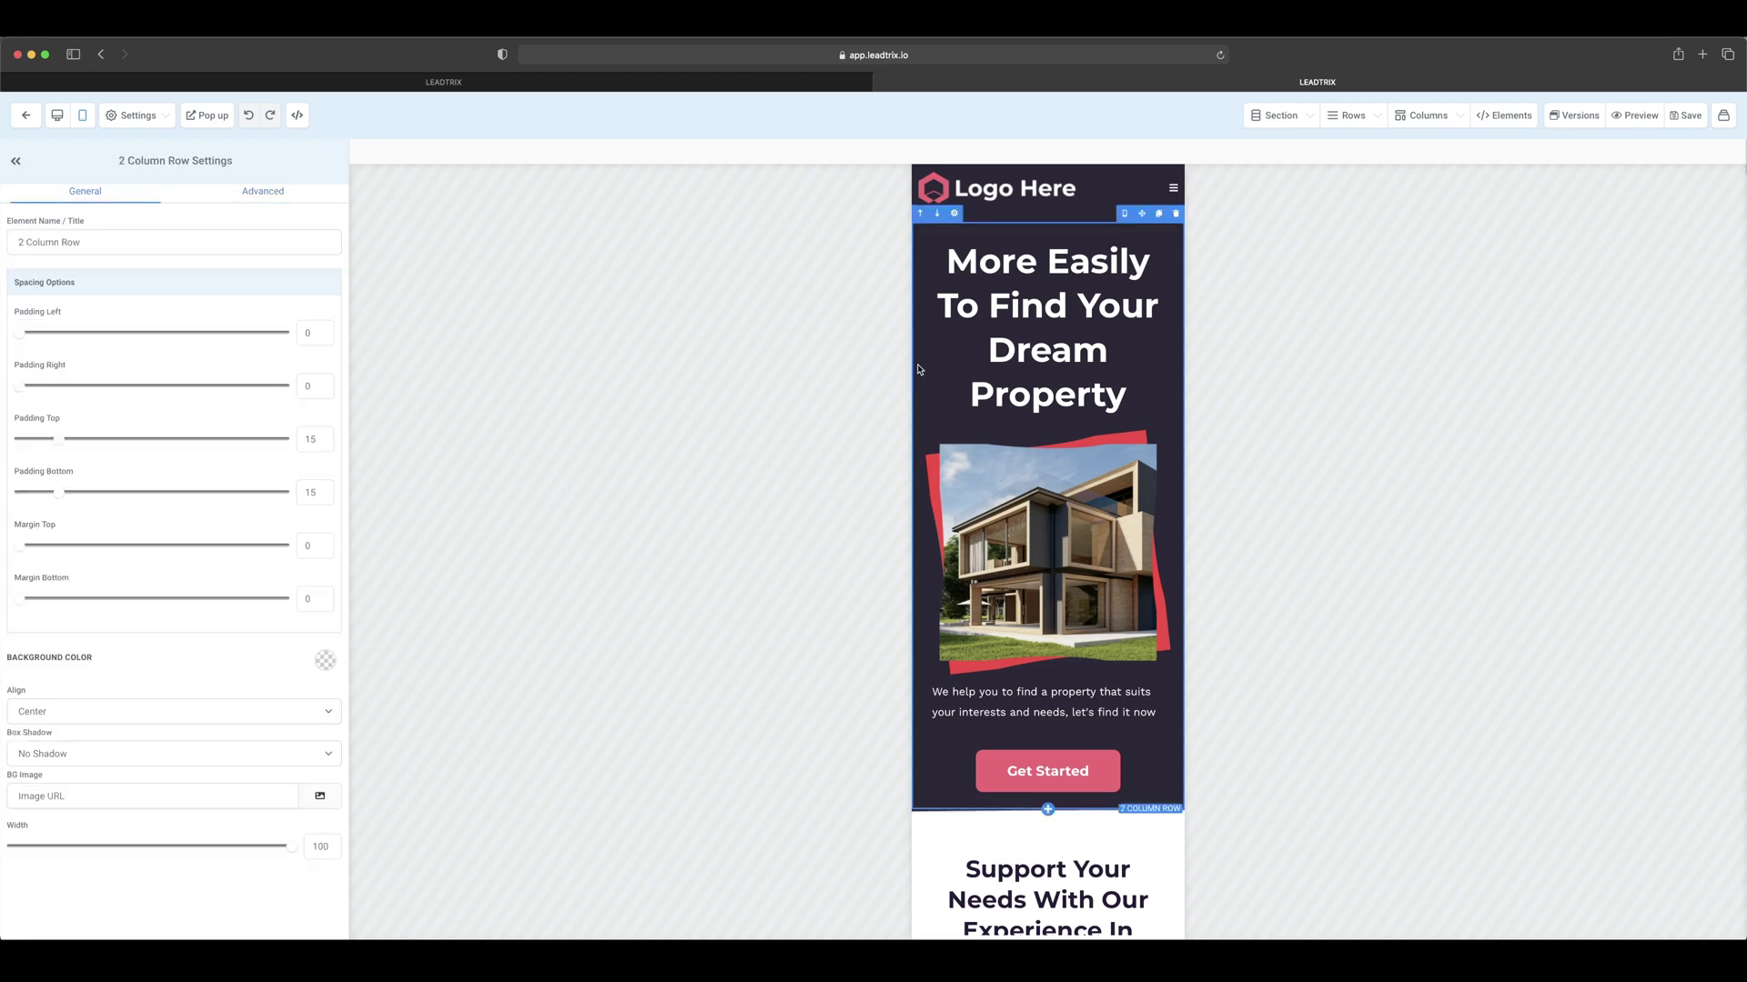
{"action": "left_click", "coordinate": [257, 193]}
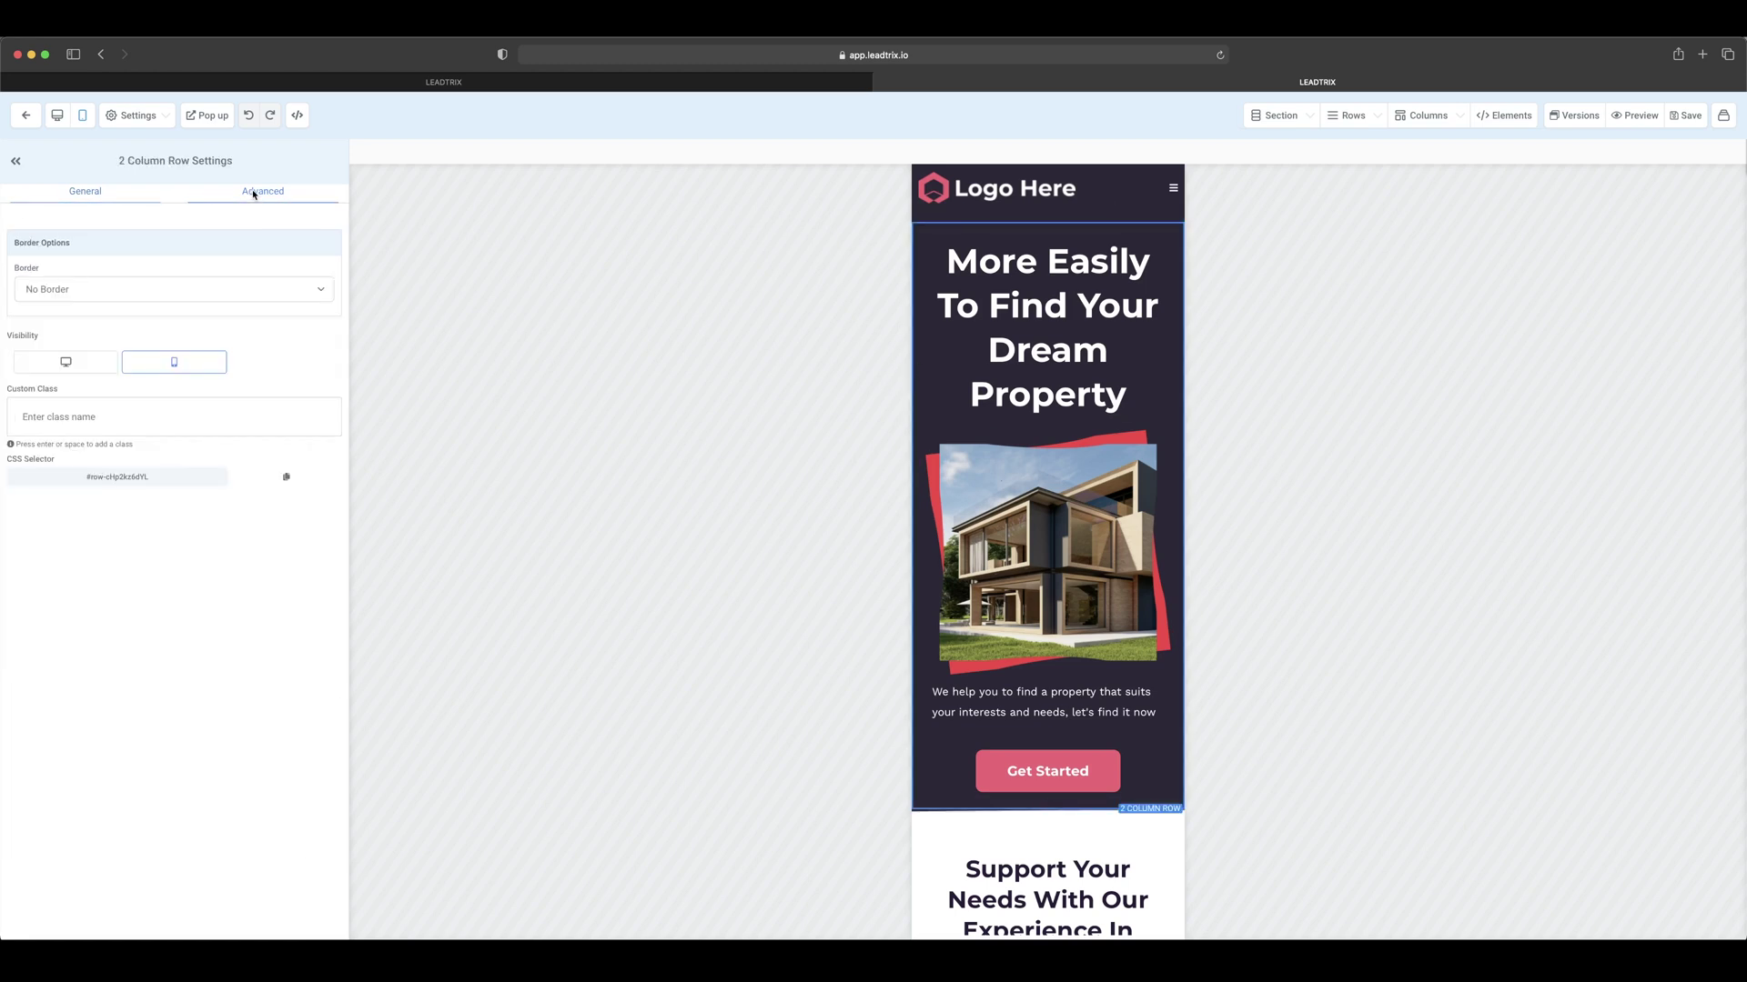
{"action": "left_click", "coordinate": [188, 367]}
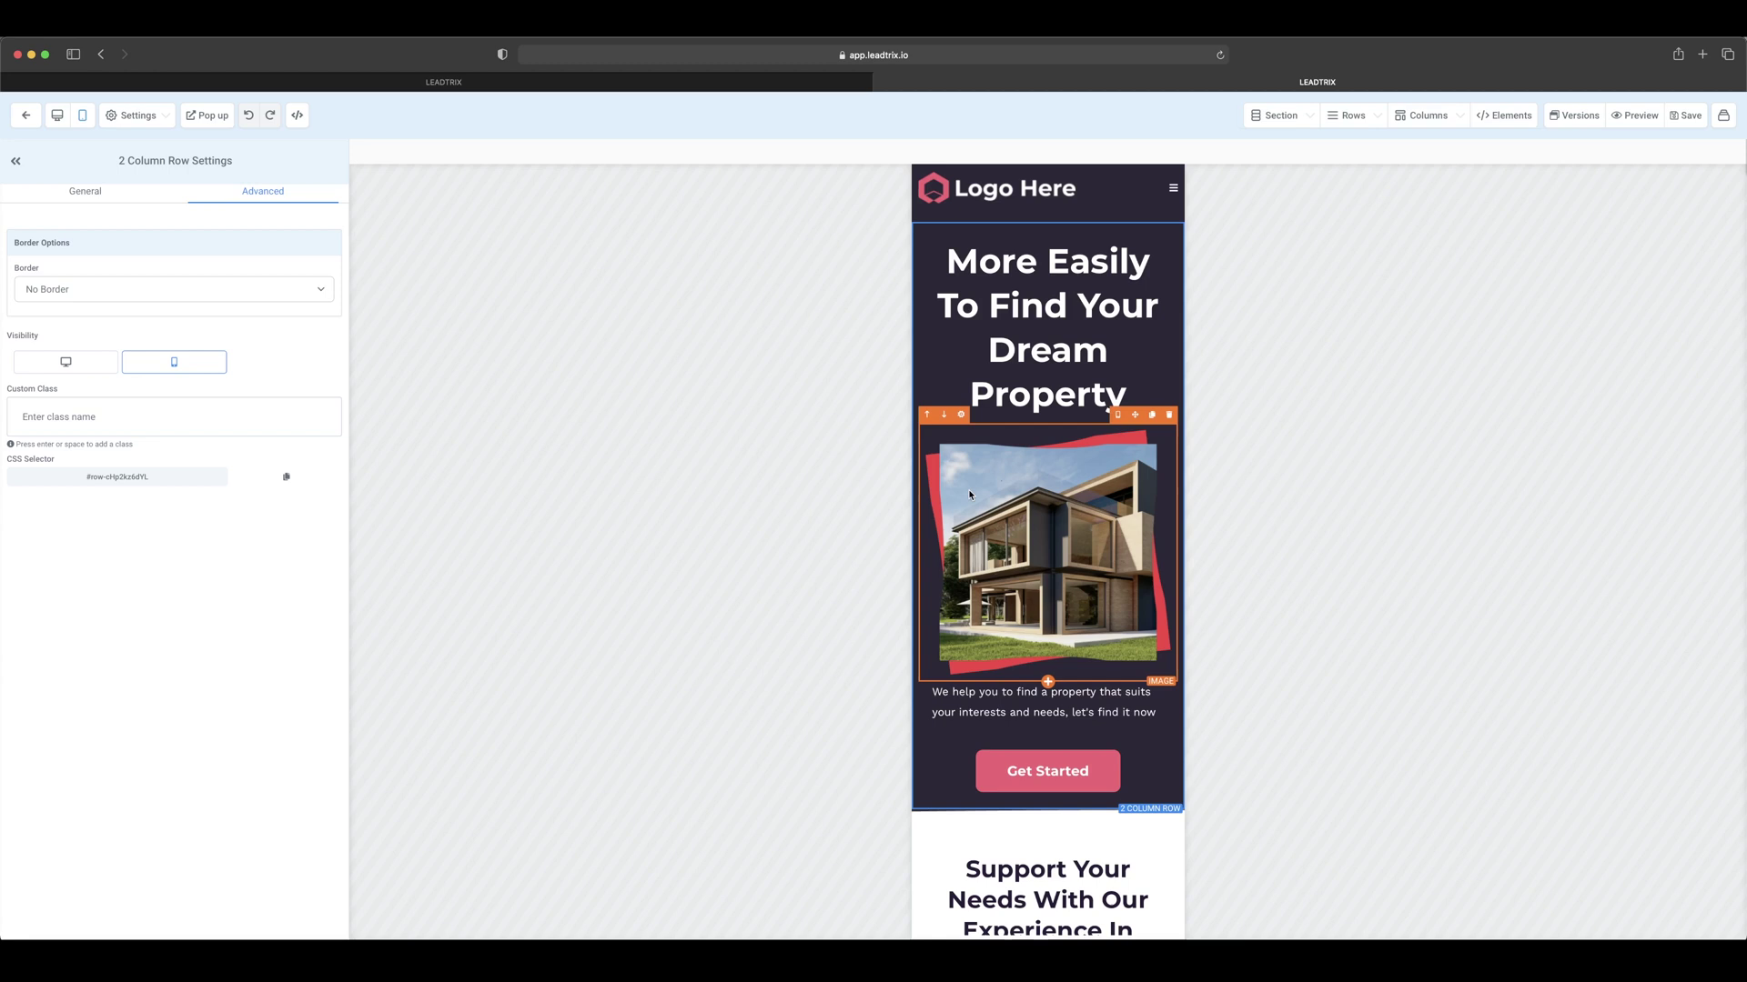
{"action": "scroll", "coordinate": [1048, 552], "scroll_direction": "down", "scroll_amount": 10}
{"action": "scroll", "coordinate": [1047, 552], "scroll_direction": "down", "scroll_amount": 5}
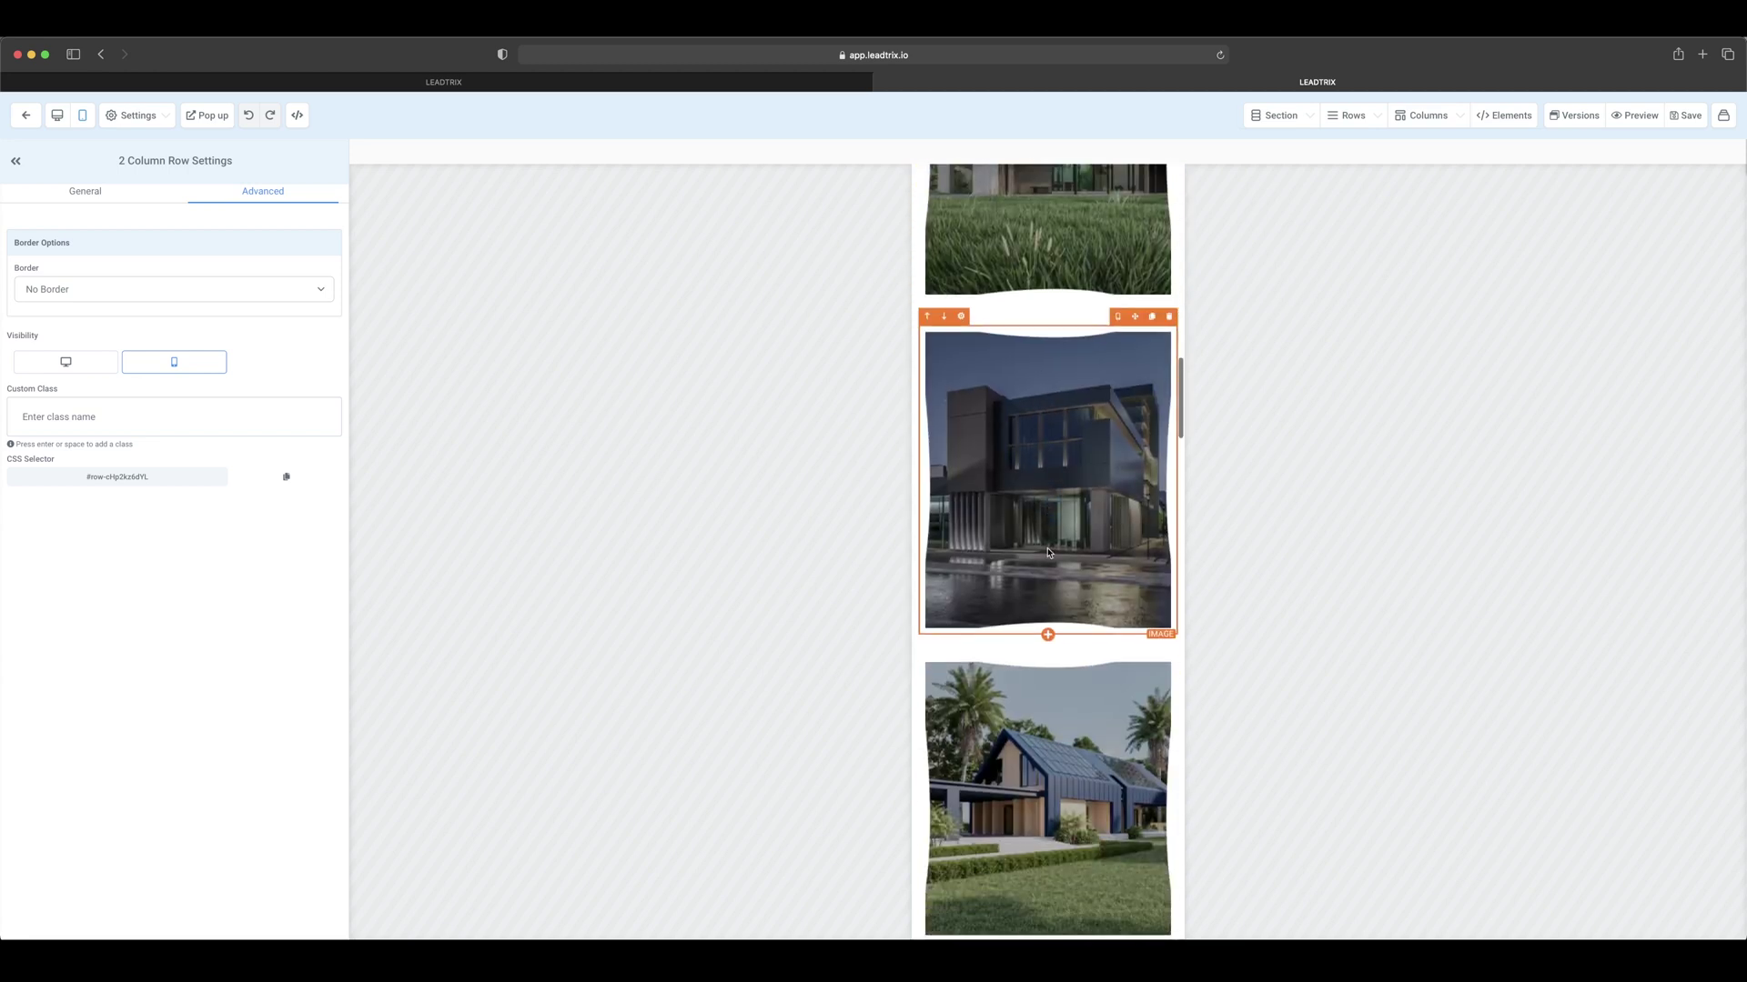
{"action": "scroll", "coordinate": [1048, 552], "scroll_direction": "up", "scroll_amount": 15}
{"action": "mouse_move", "coordinate": [1037, 557]}
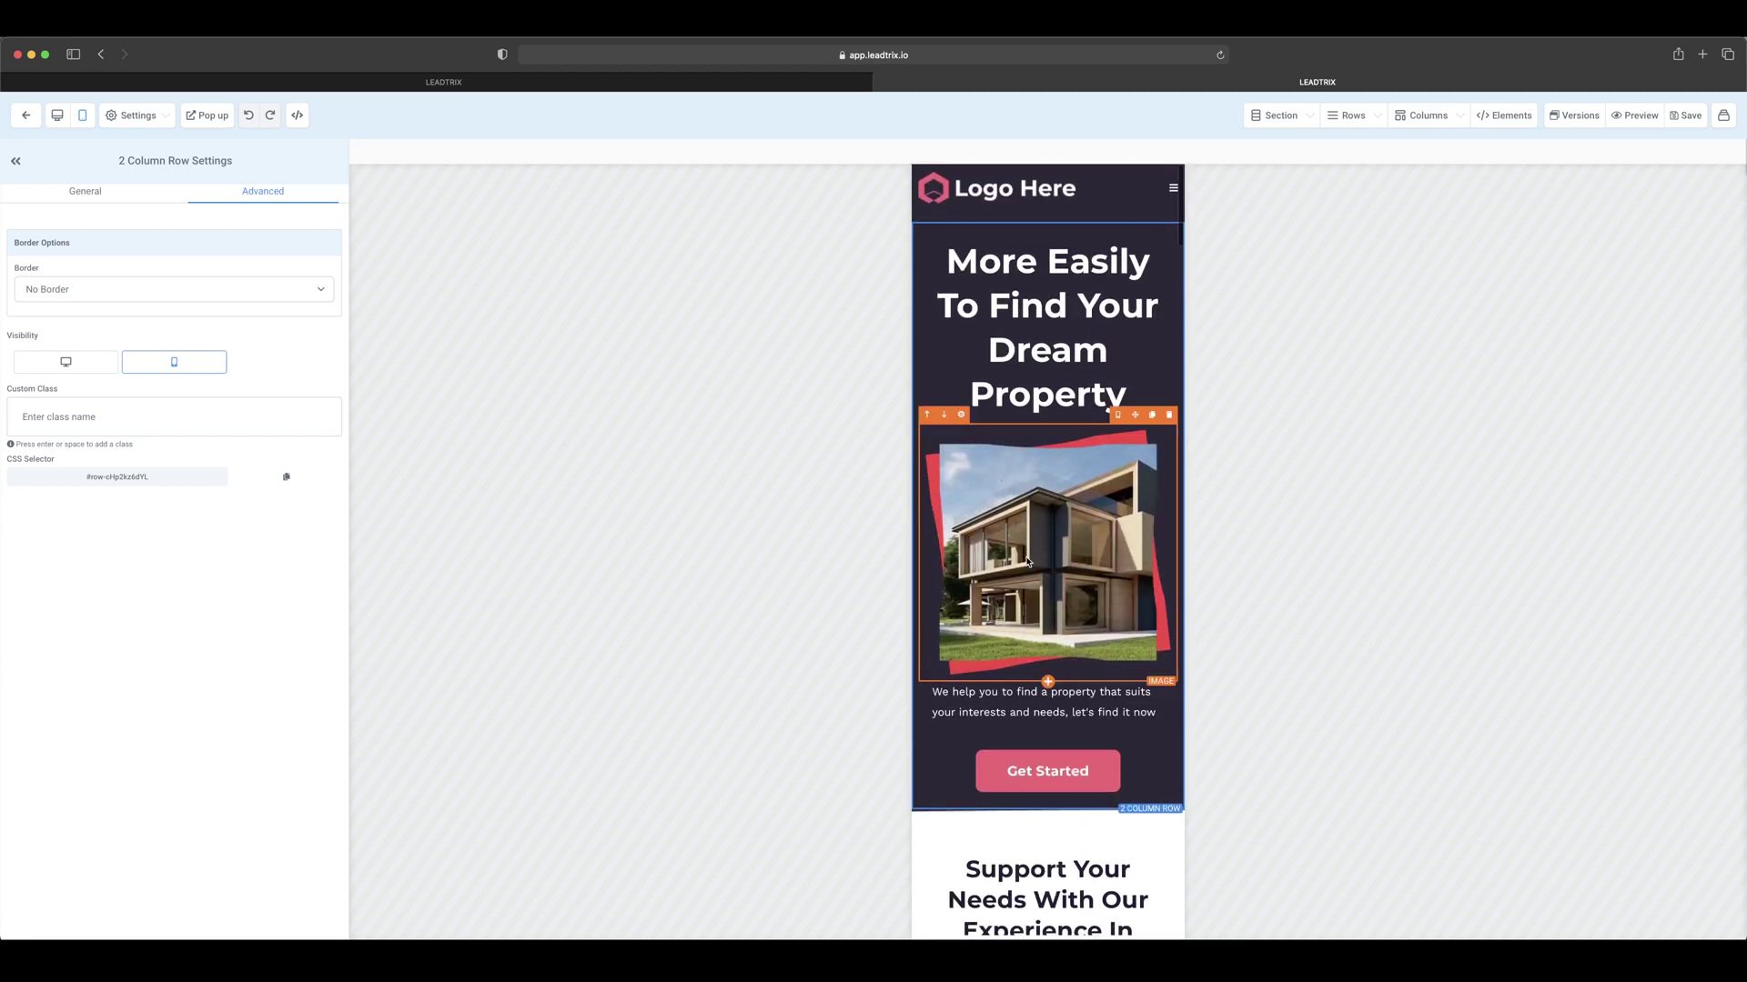
{"action": "scroll", "coordinate": [1028, 561], "scroll_direction": "down", "scroll_amount": 5}
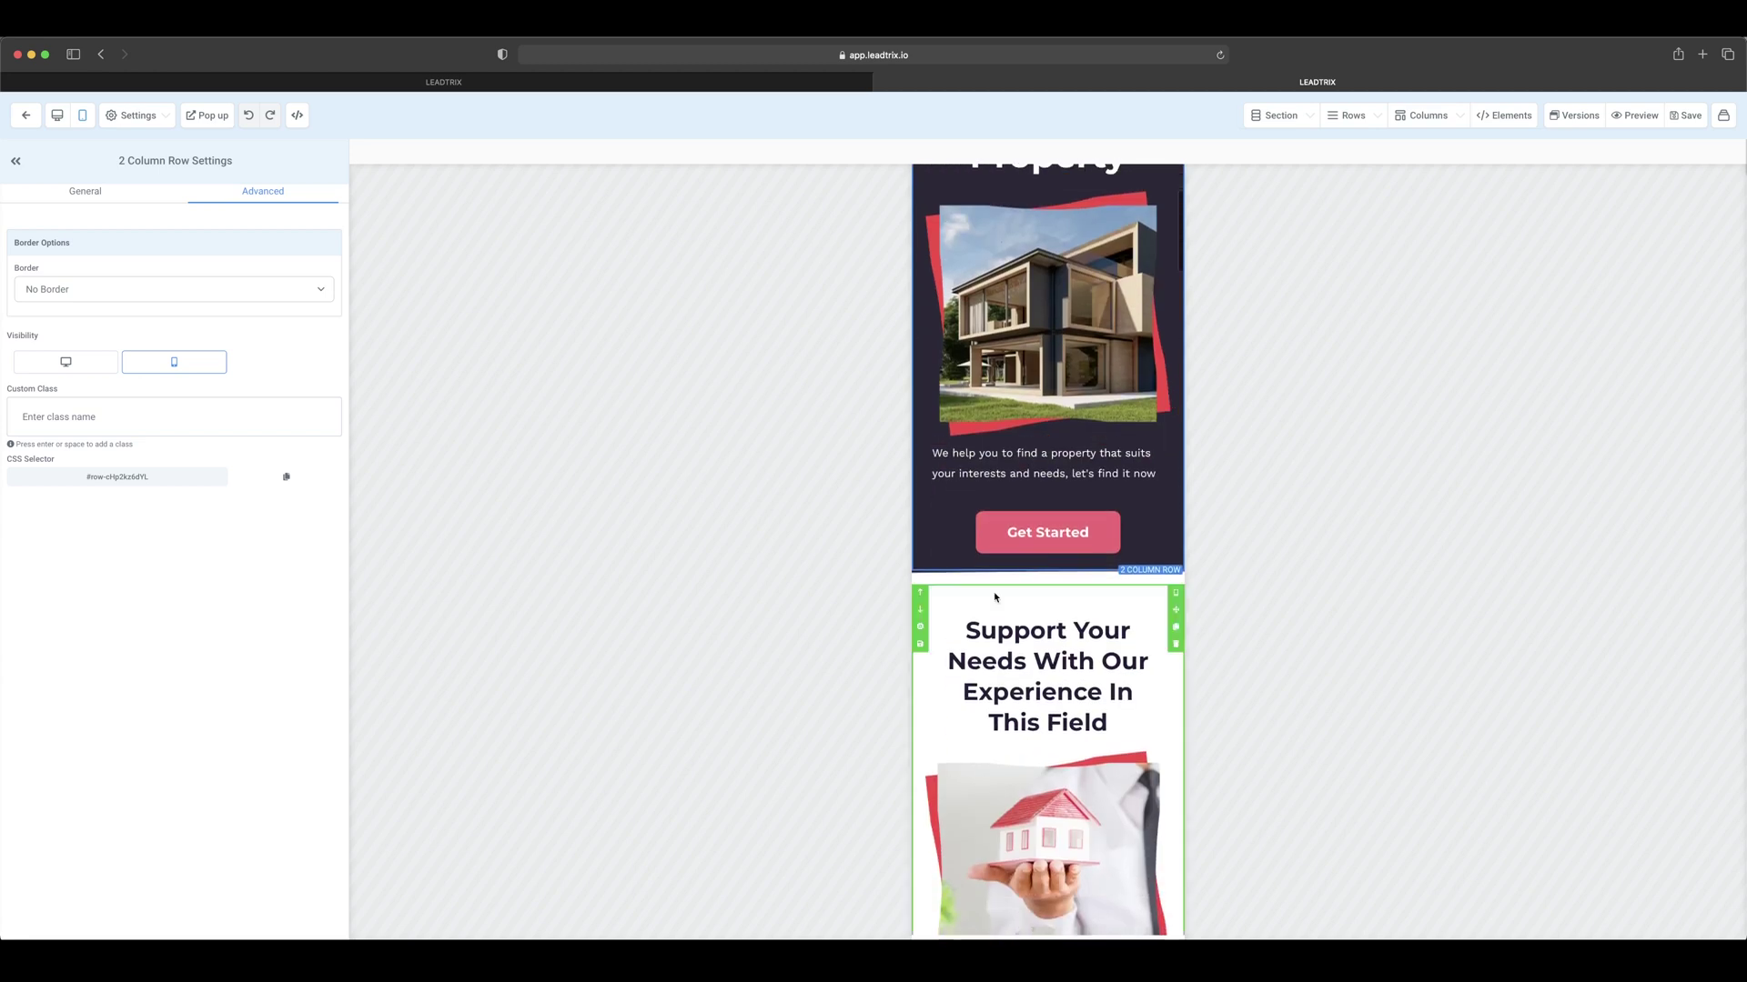
Select the Support Your Needs section and show its advanced border, width and visibility options
{"action": "left_click", "coordinate": [926, 398]}
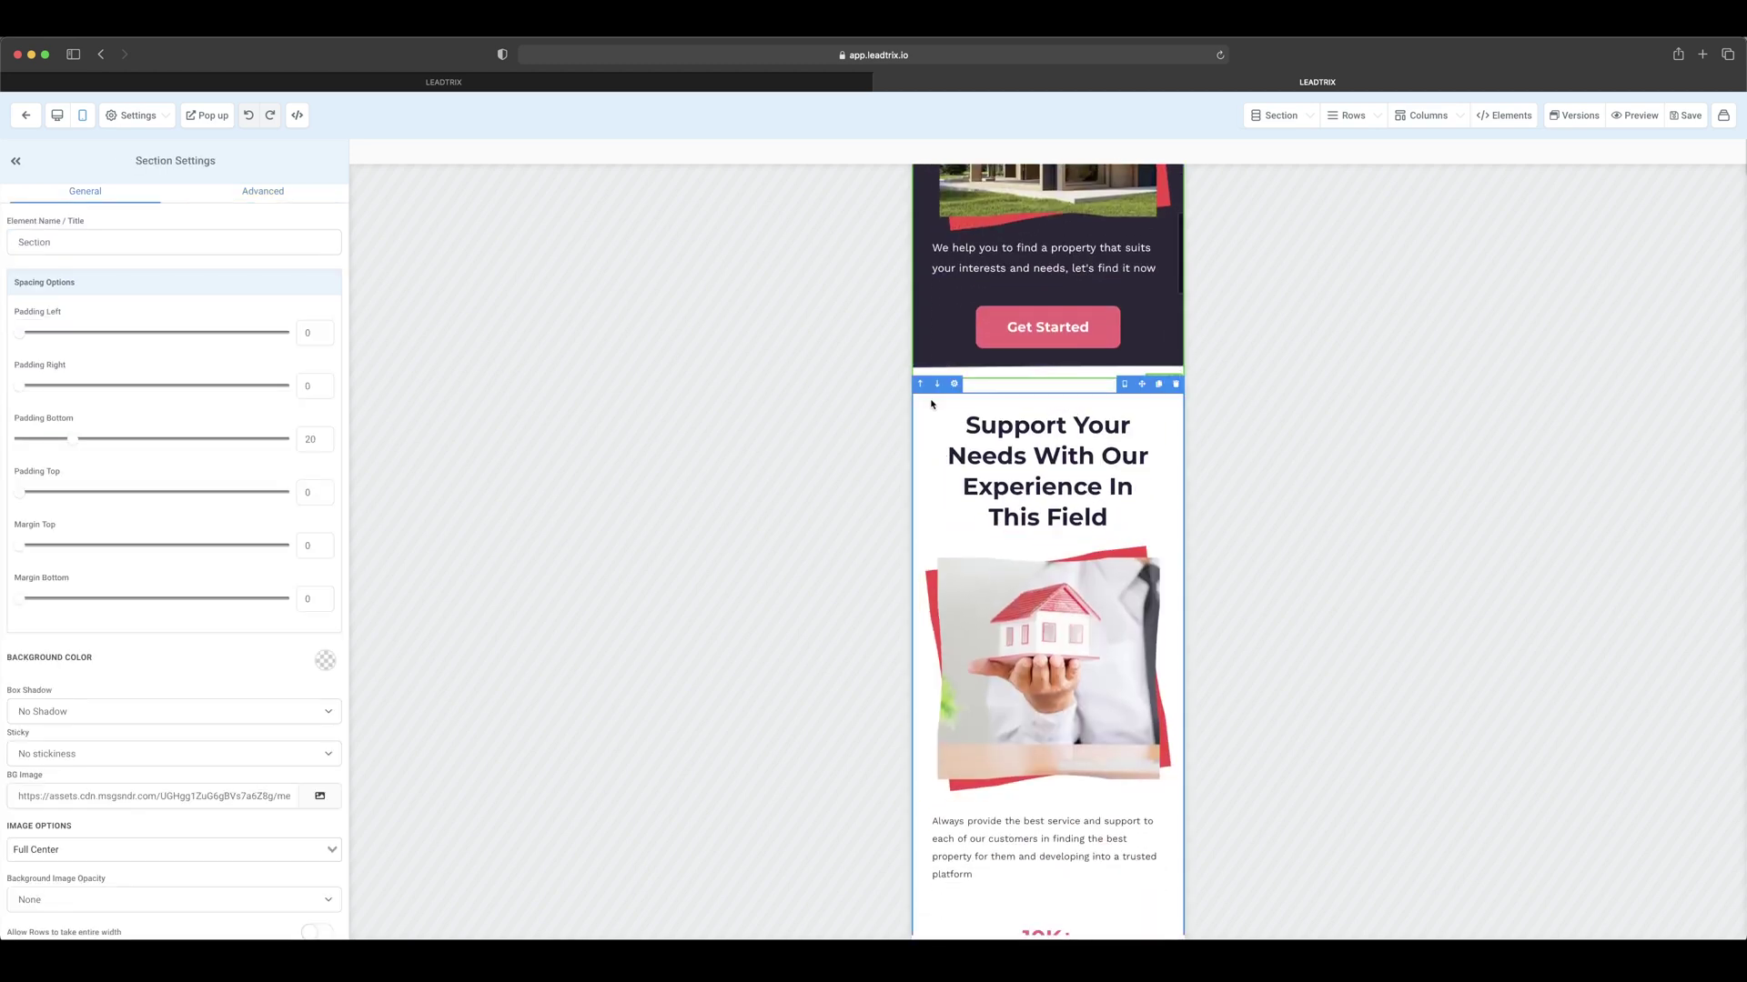
{"action": "left_click", "coordinate": [920, 404]}
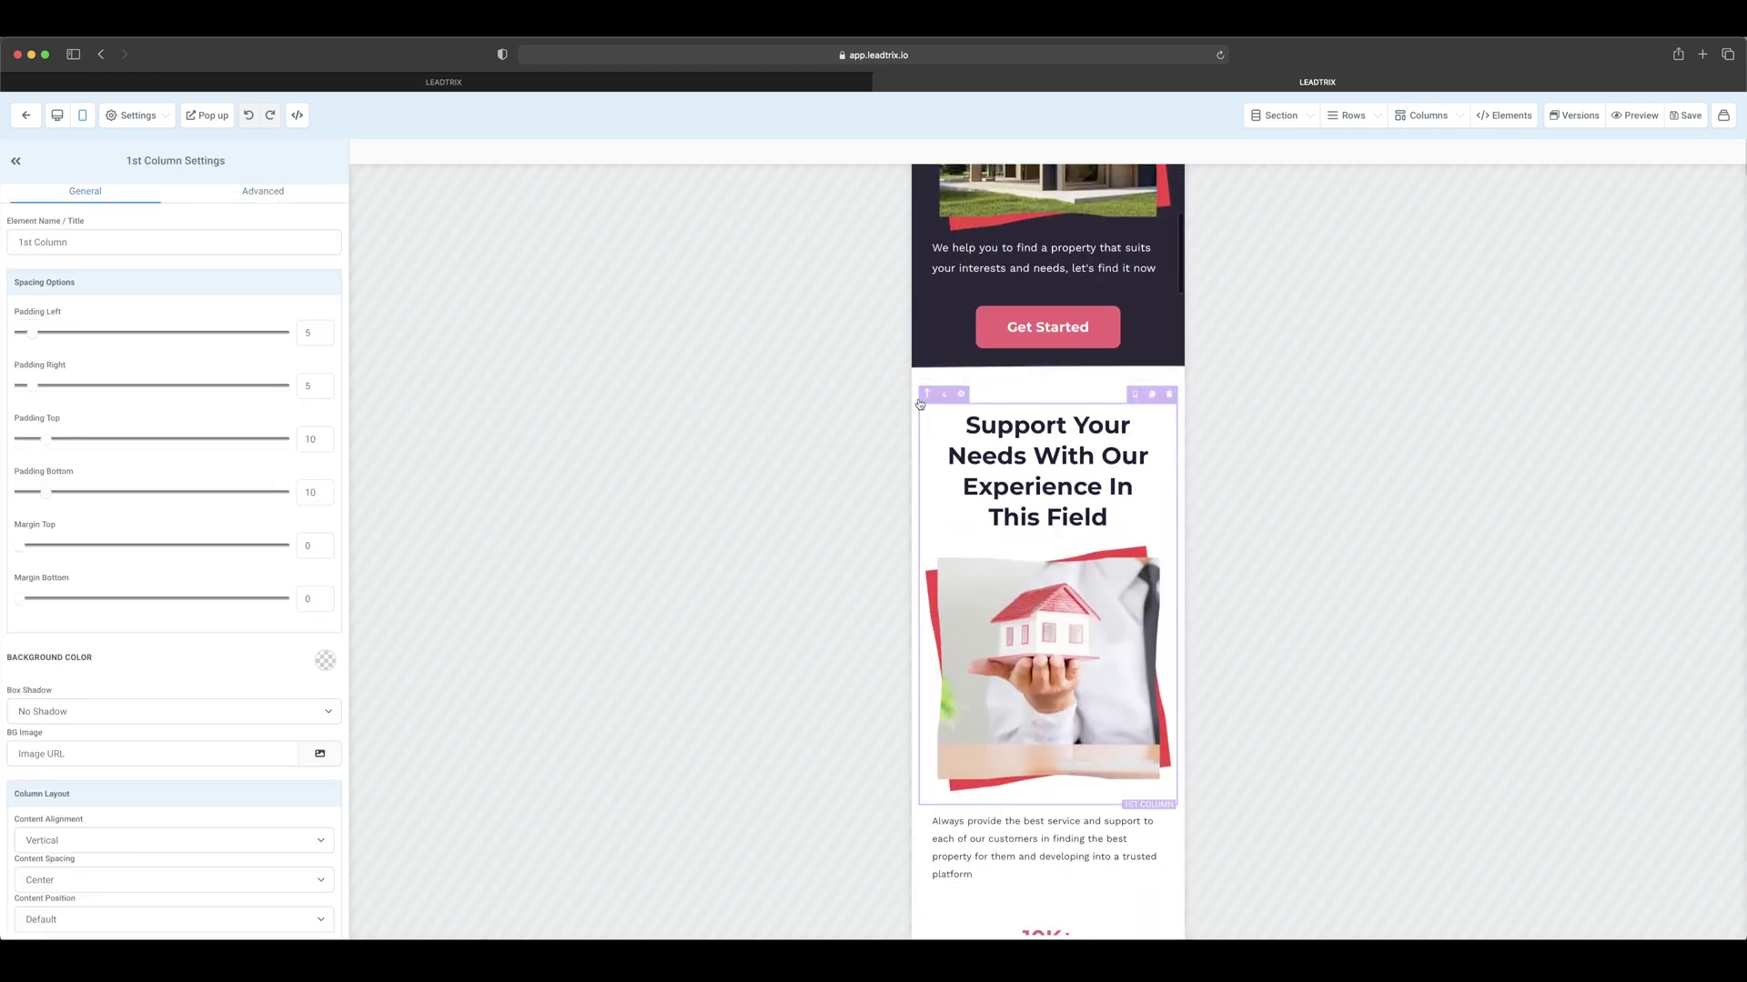
{"action": "left_click", "coordinate": [974, 398]}
{"action": "left_click", "coordinate": [263, 191]}
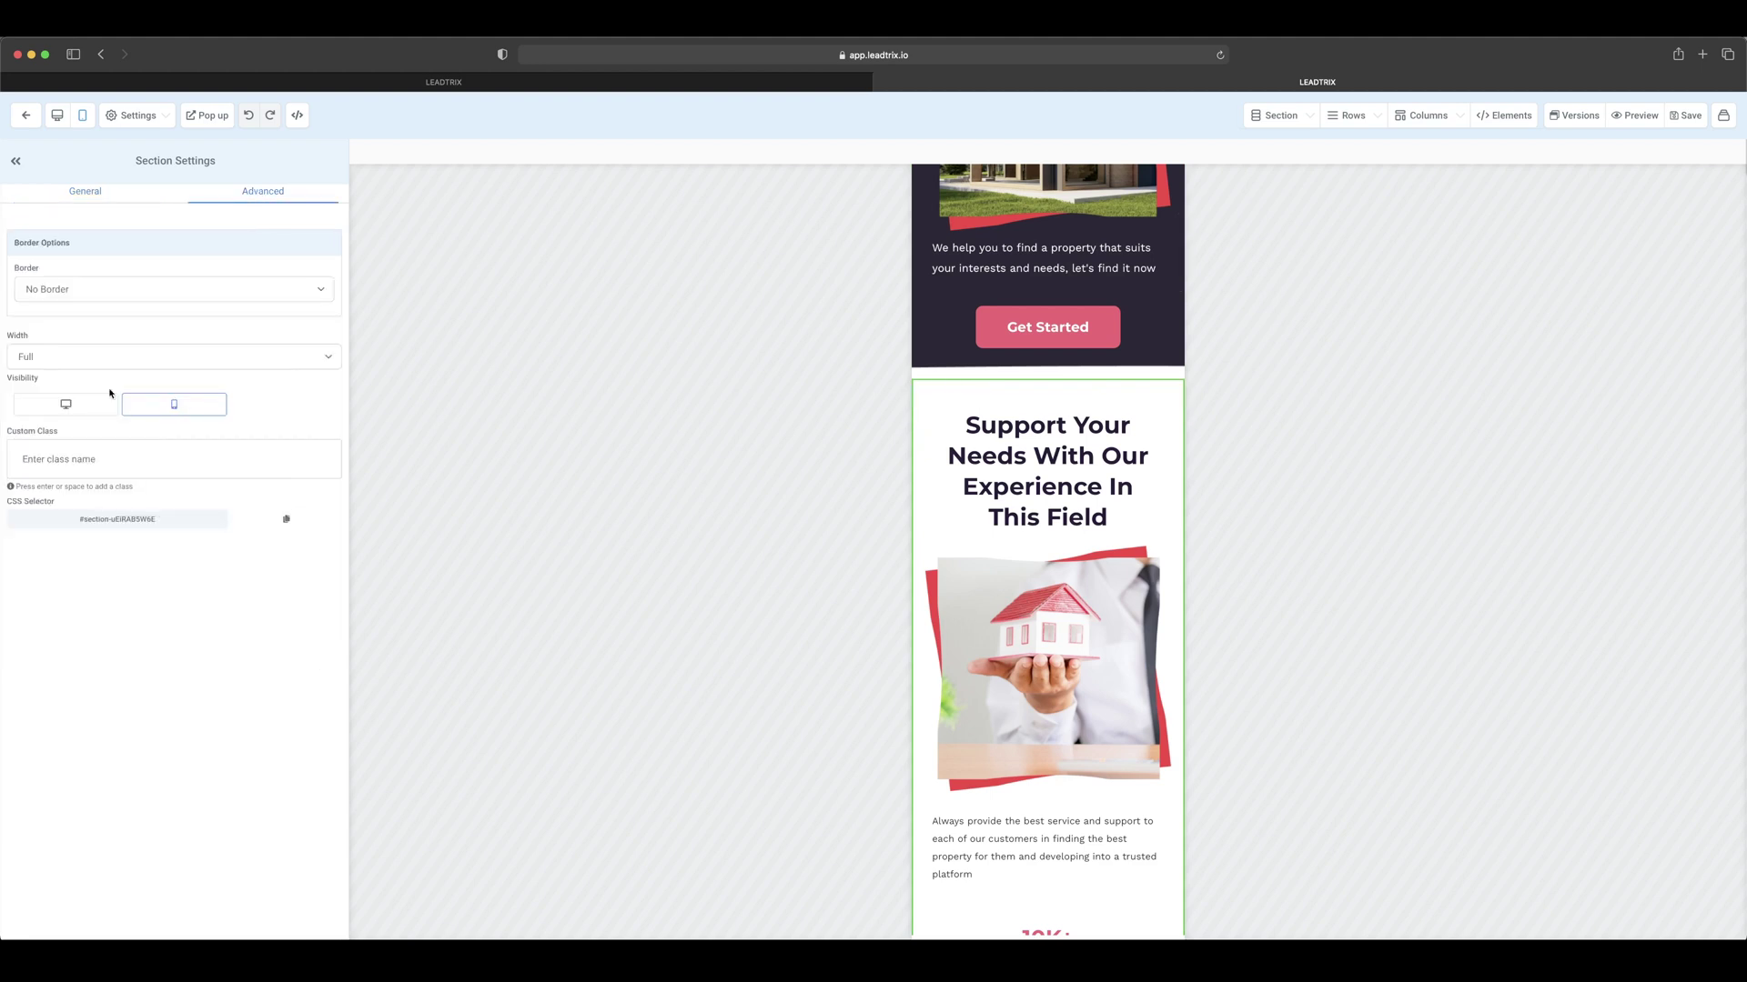
{"action": "scroll", "coordinate": [1019, 607], "scroll_direction": "down", "scroll_amount": 6}
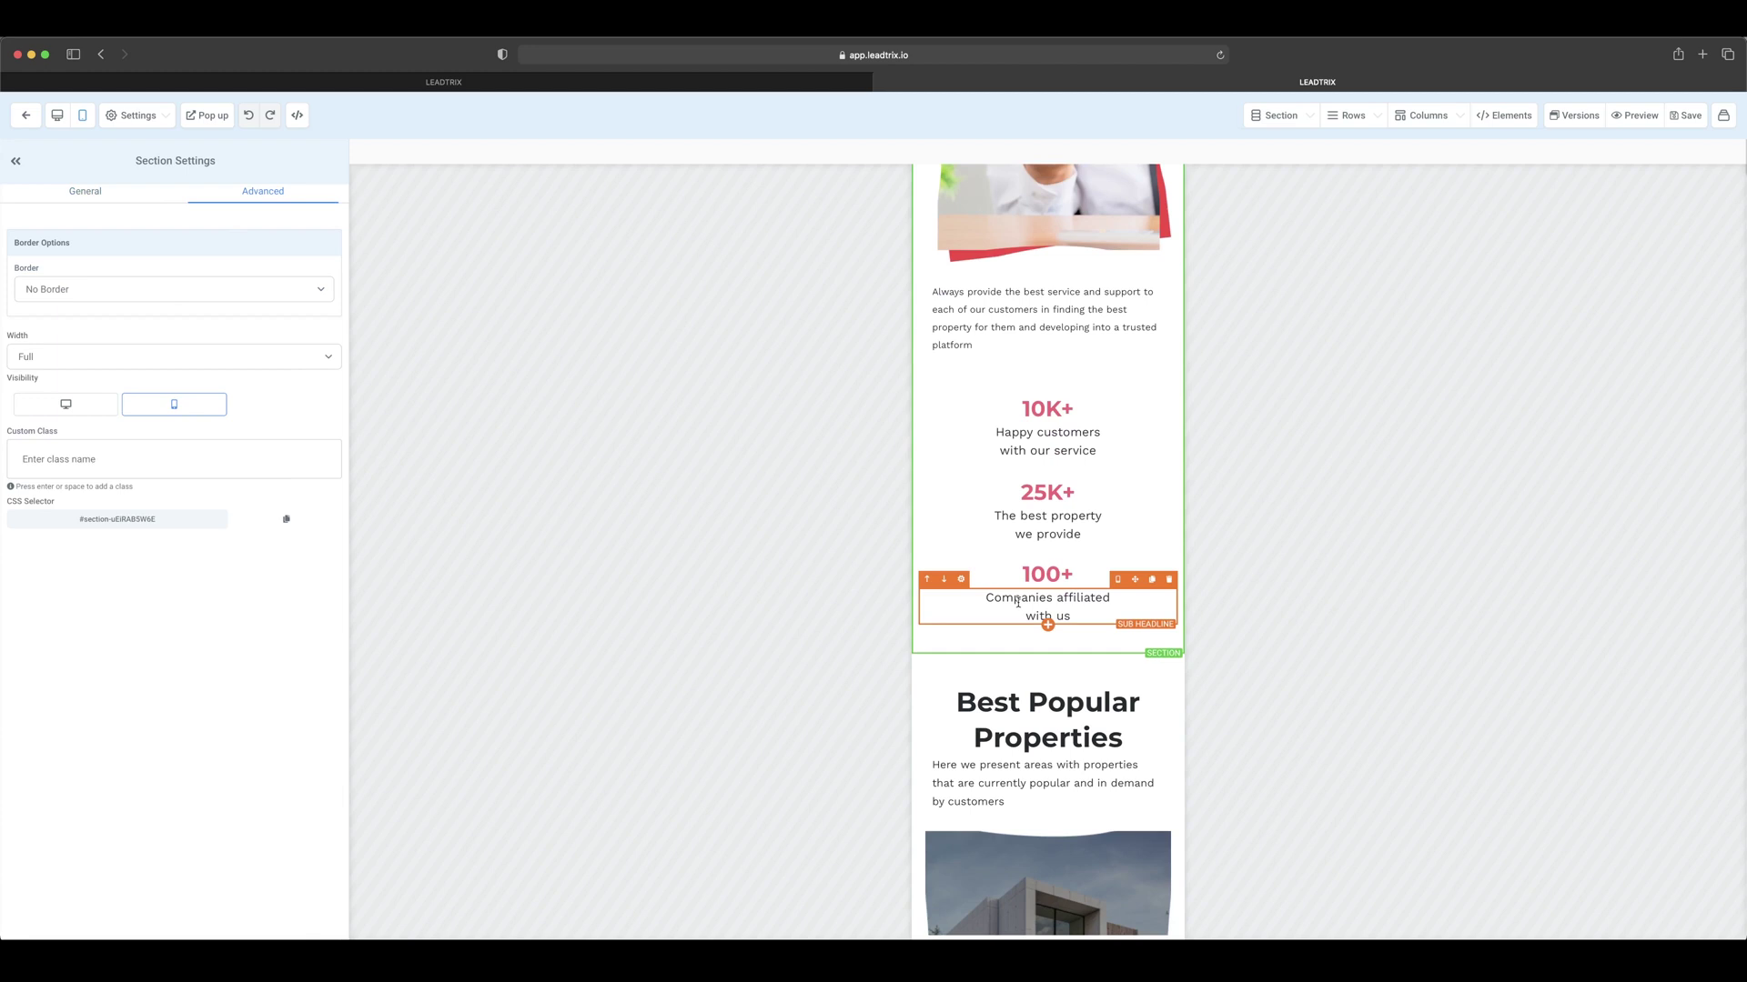
{"action": "scroll", "coordinate": [1043, 452], "scroll_direction": "up", "scroll_amount": 8}
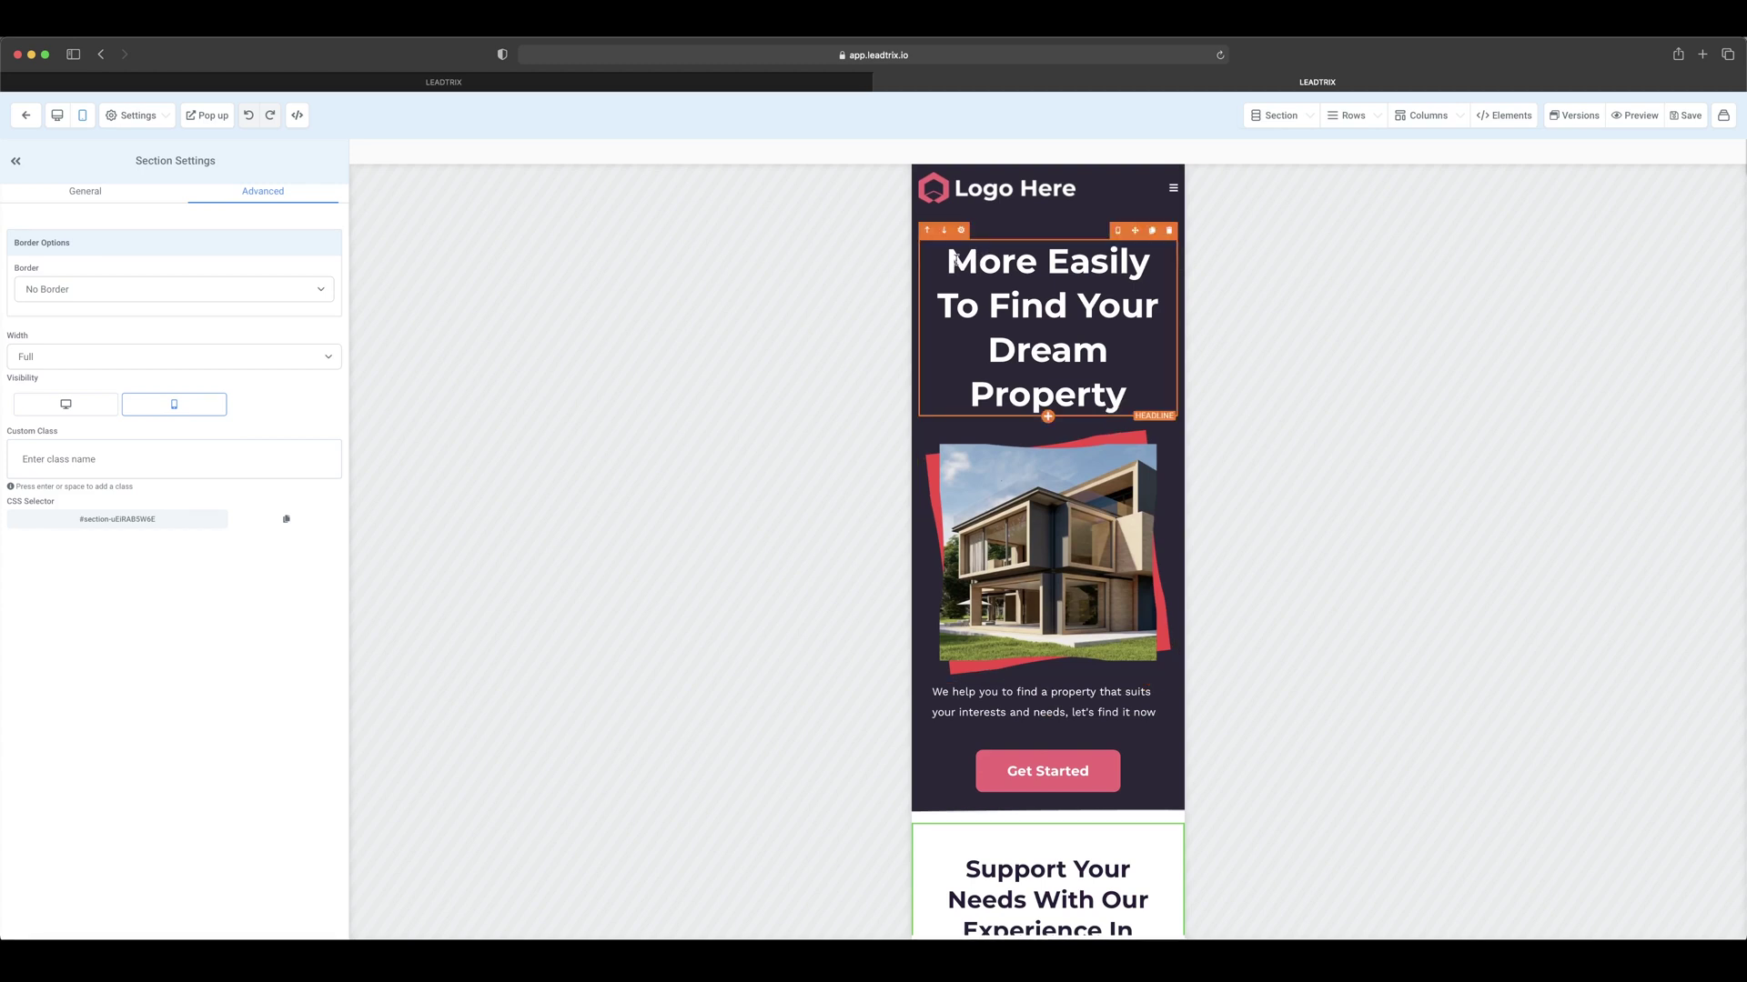
In desktop view, delete the lorem ipsum paragraph under Support Your Needs and select its picture
{"action": "left_click", "coordinate": [57, 115]}
{"action": "scroll", "coordinate": [1001, 391], "scroll_direction": "down", "scroll_amount": 3}
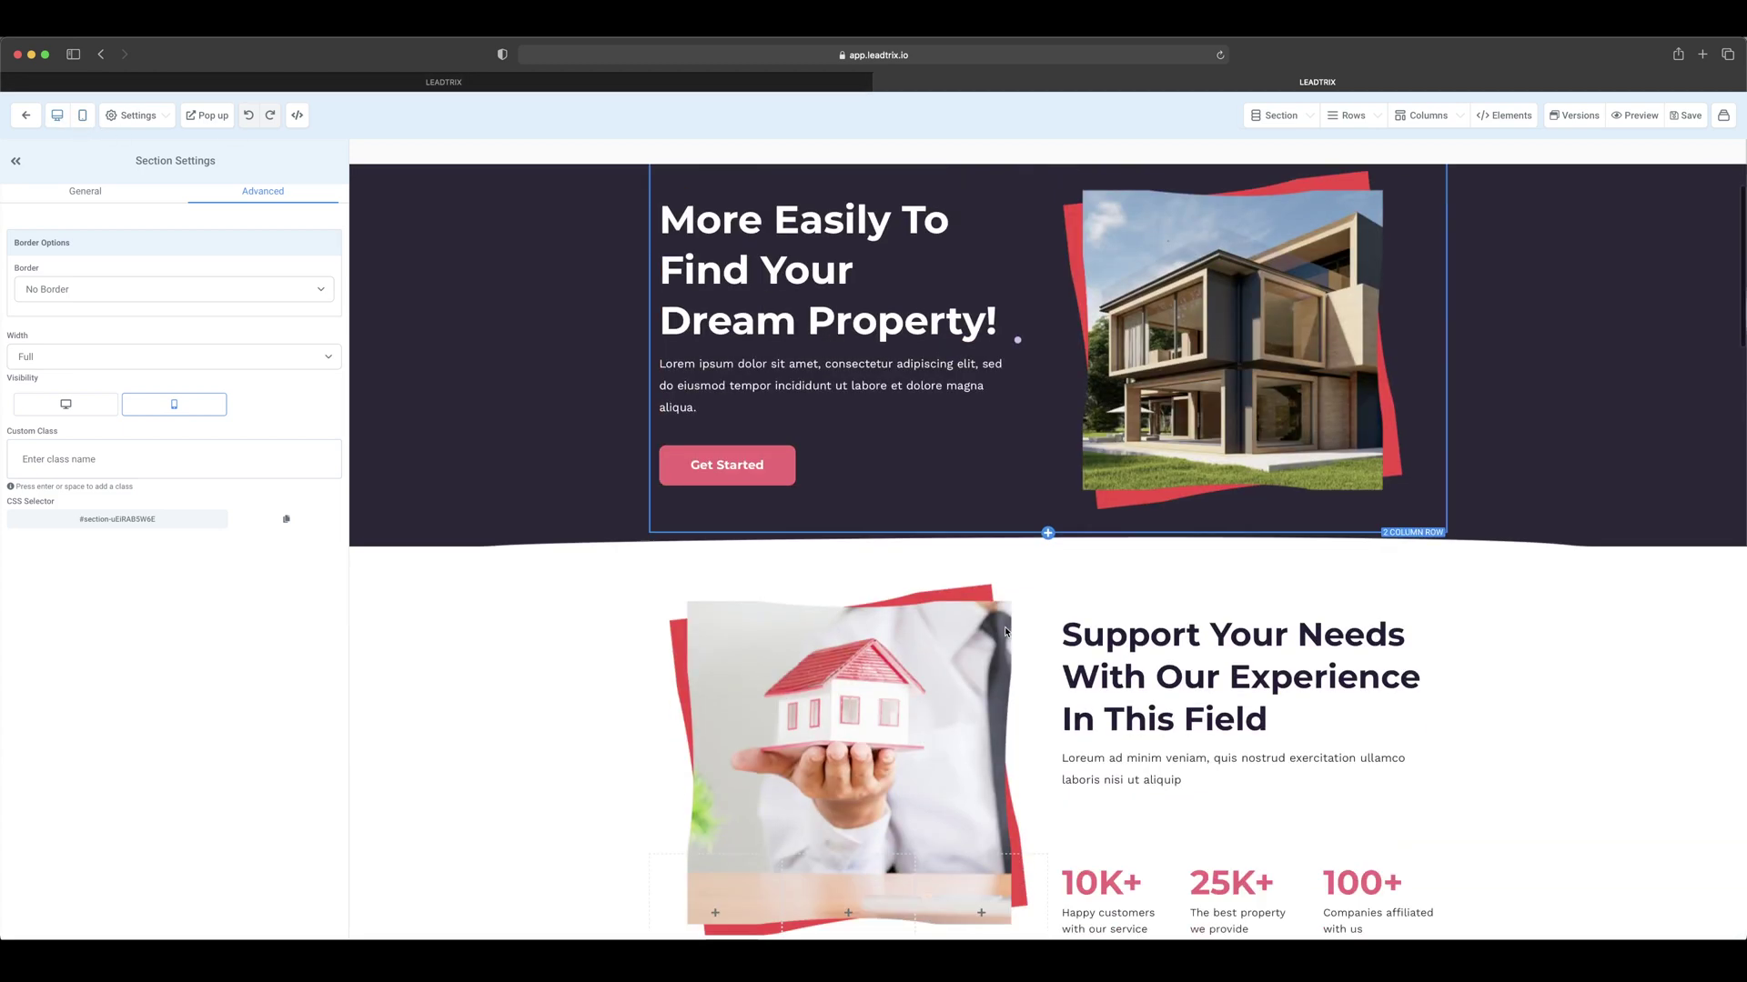
{"action": "scroll", "coordinate": [1009, 501], "scroll_direction": "up", "scroll_amount": 3}
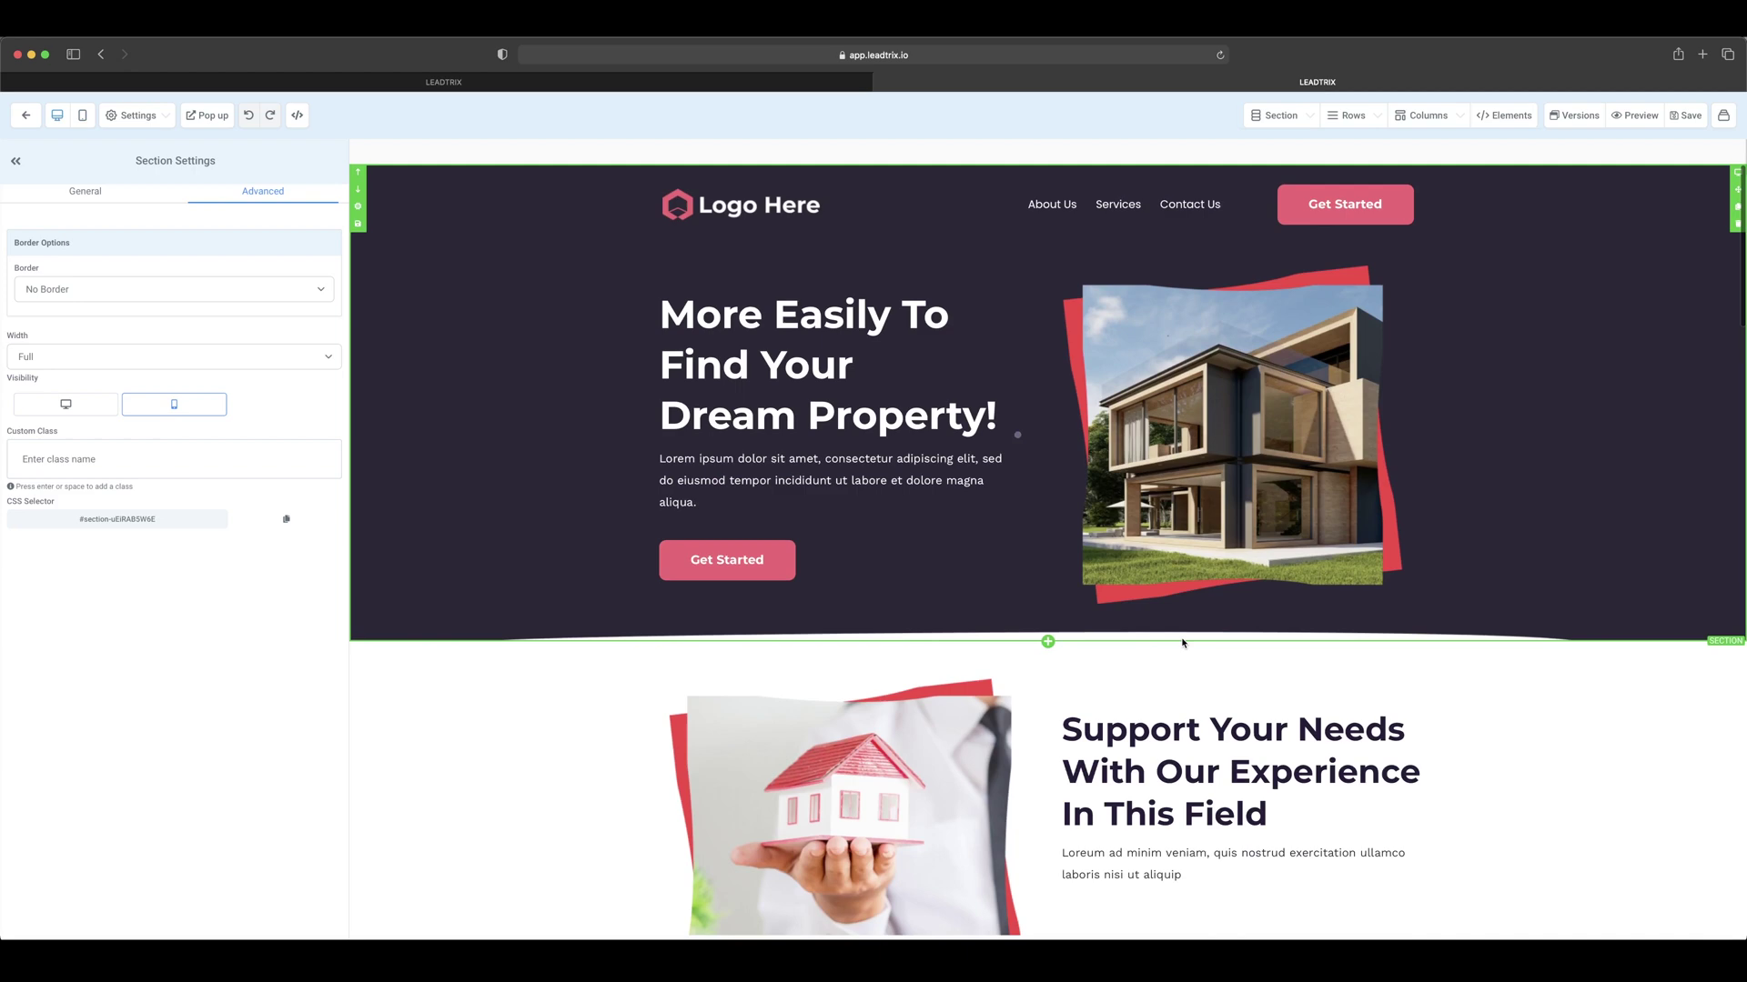
{"action": "scroll", "coordinate": [1183, 637], "scroll_direction": "down", "scroll_amount": 5}
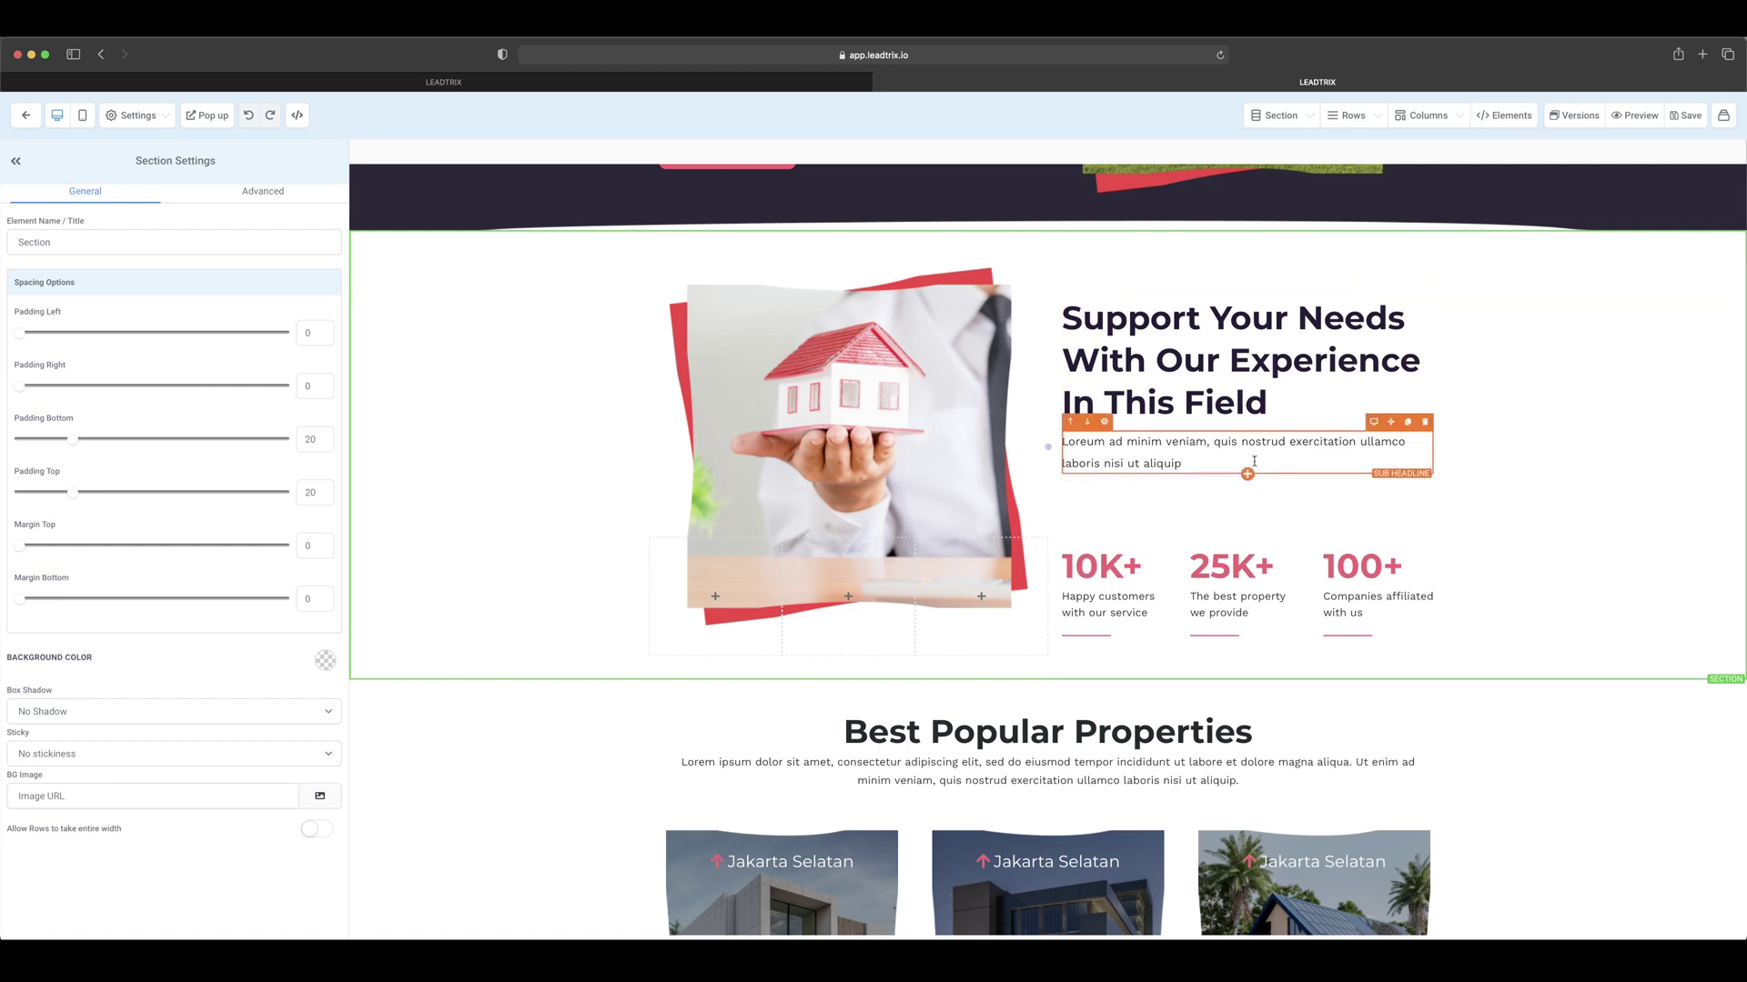
{"action": "left_click", "coordinate": [1254, 461]}
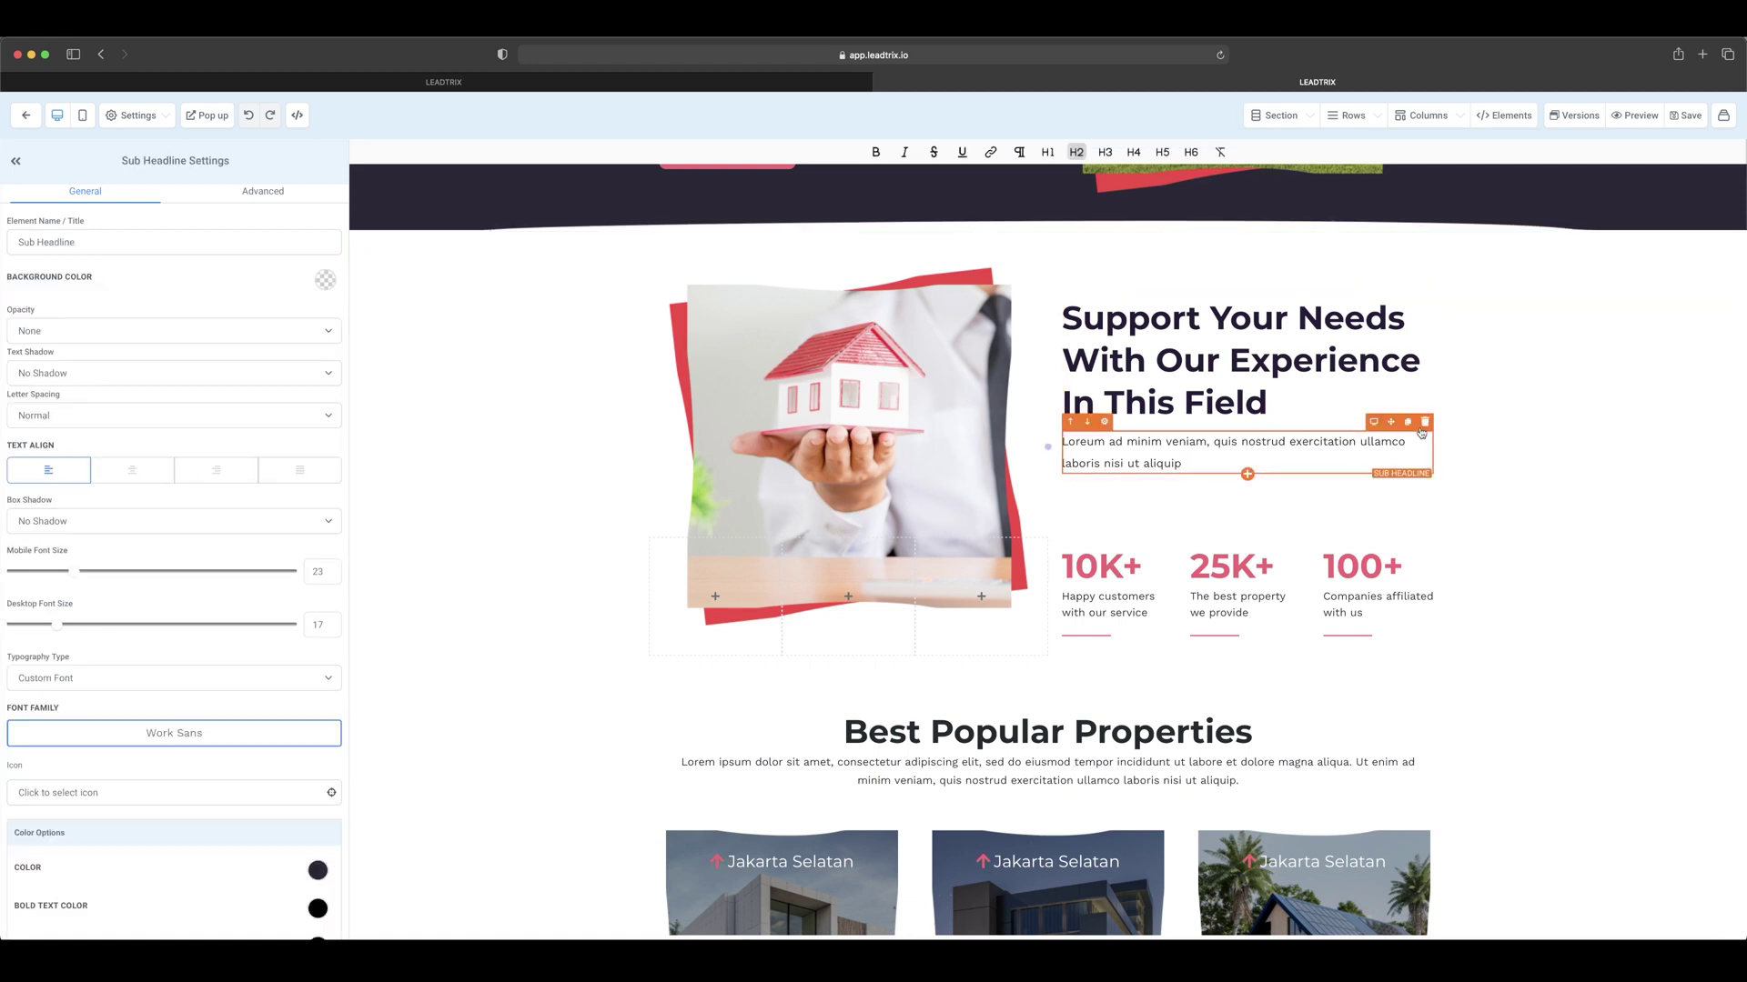
{"action": "left_click", "coordinate": [1424, 421]}
{"action": "left_click", "coordinate": [1000, 455]}
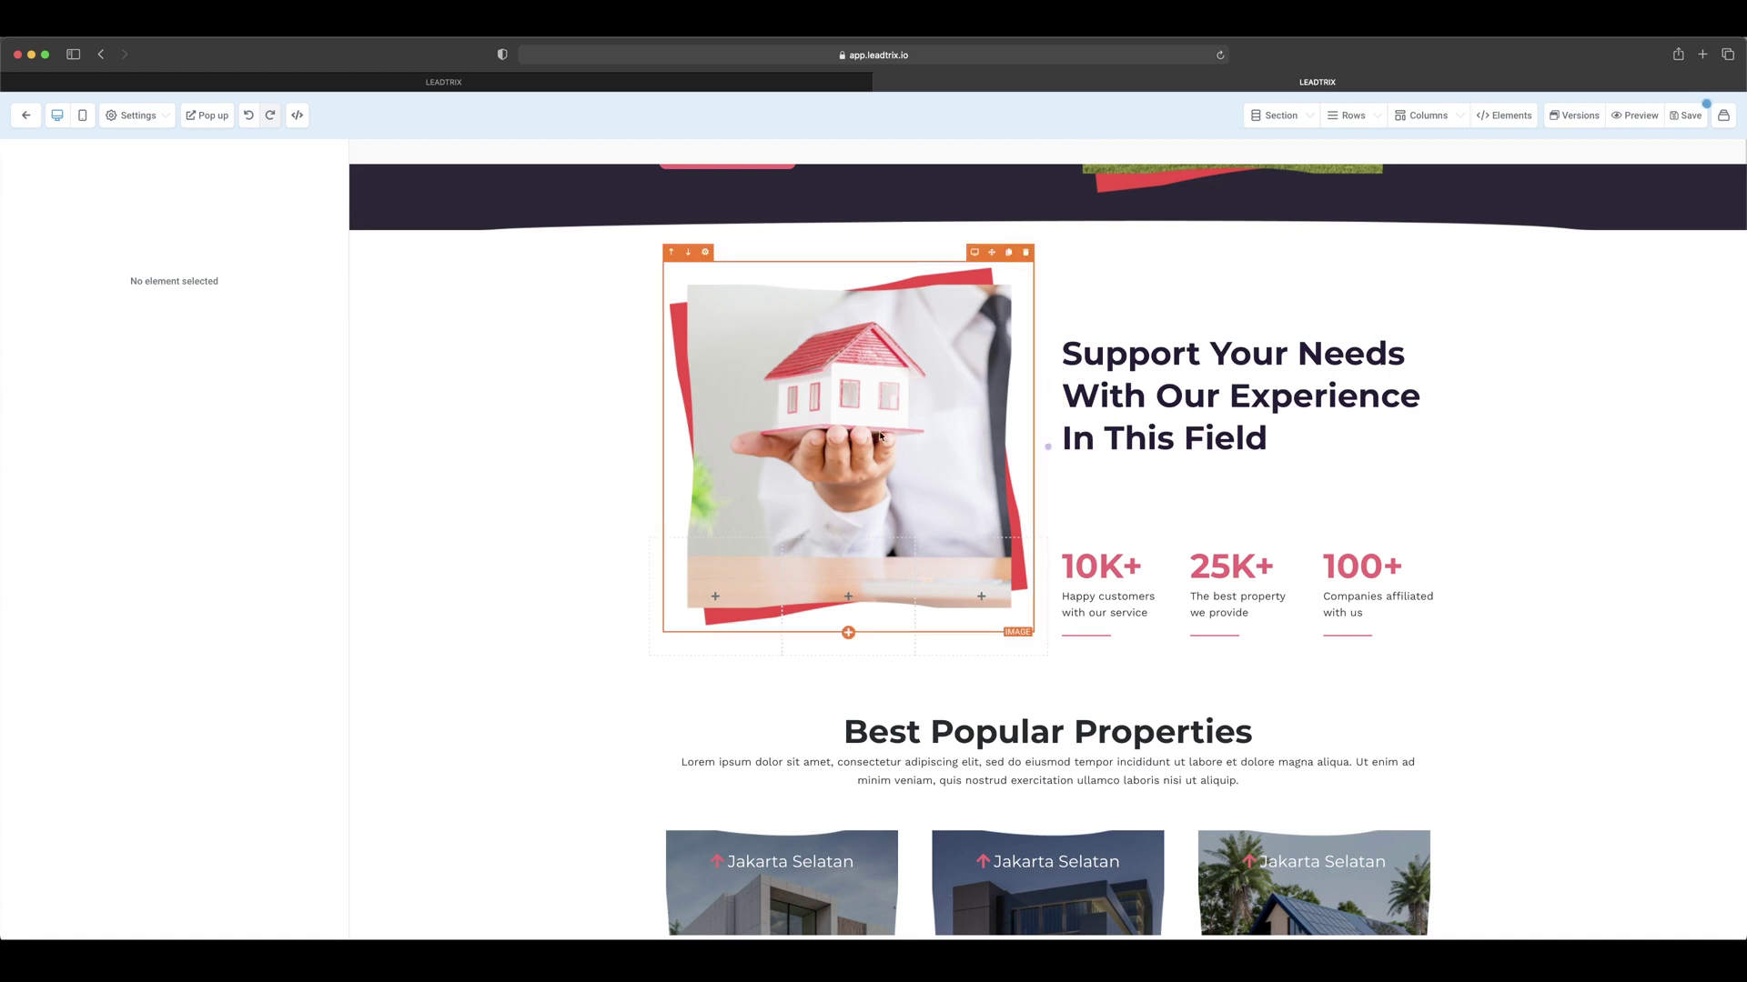
Search the media library for 'Home' across All sources and choose house-1836070_150.jpg
{"action": "left_click", "coordinate": [311, 860]}
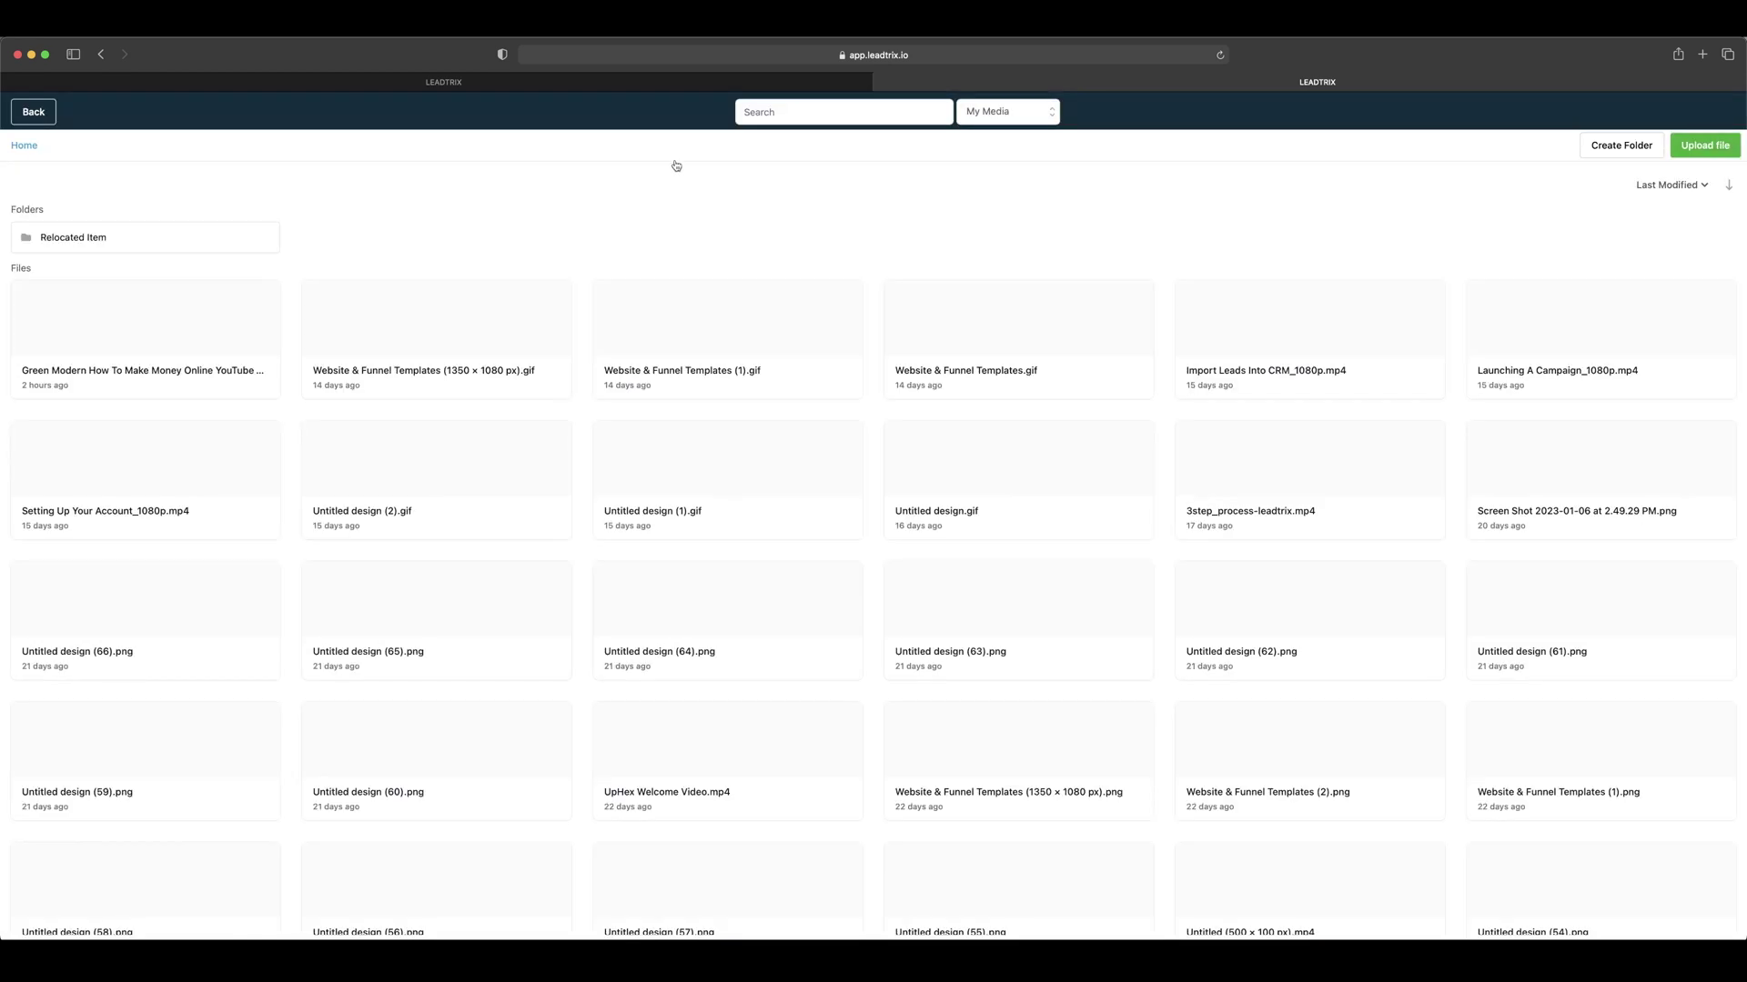
{"action": "left_click", "coordinate": [779, 113]}
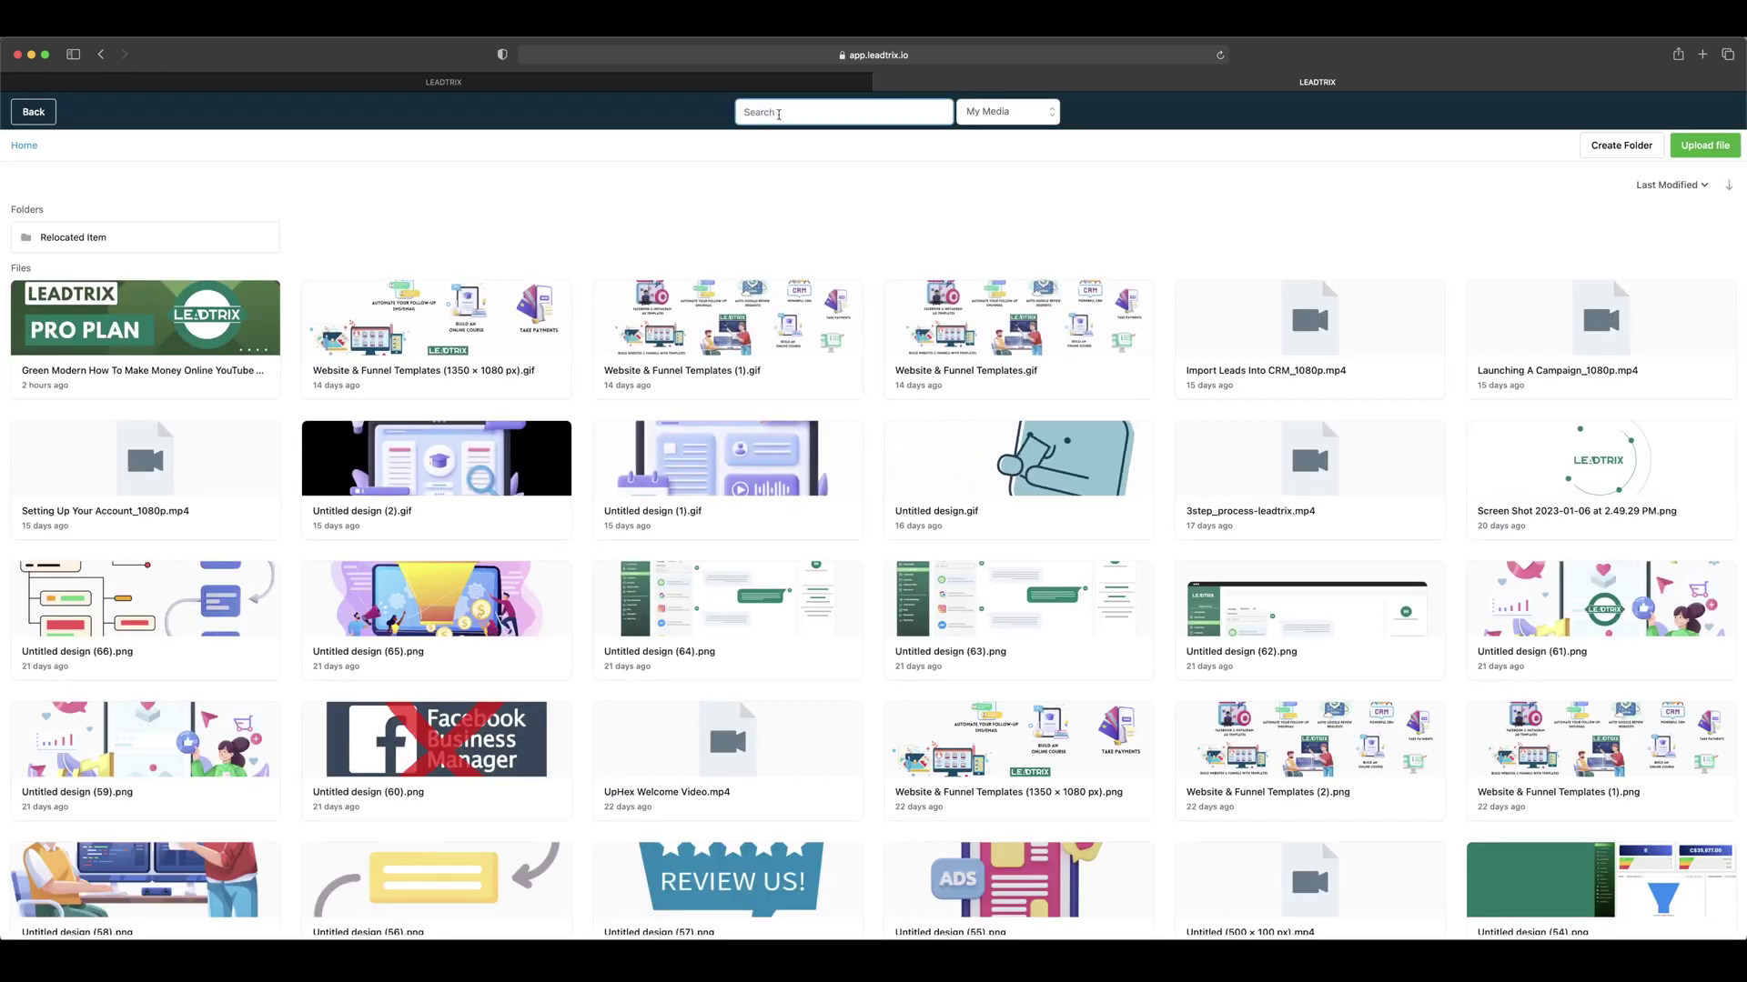
{"action": "type", "text": "Home"}
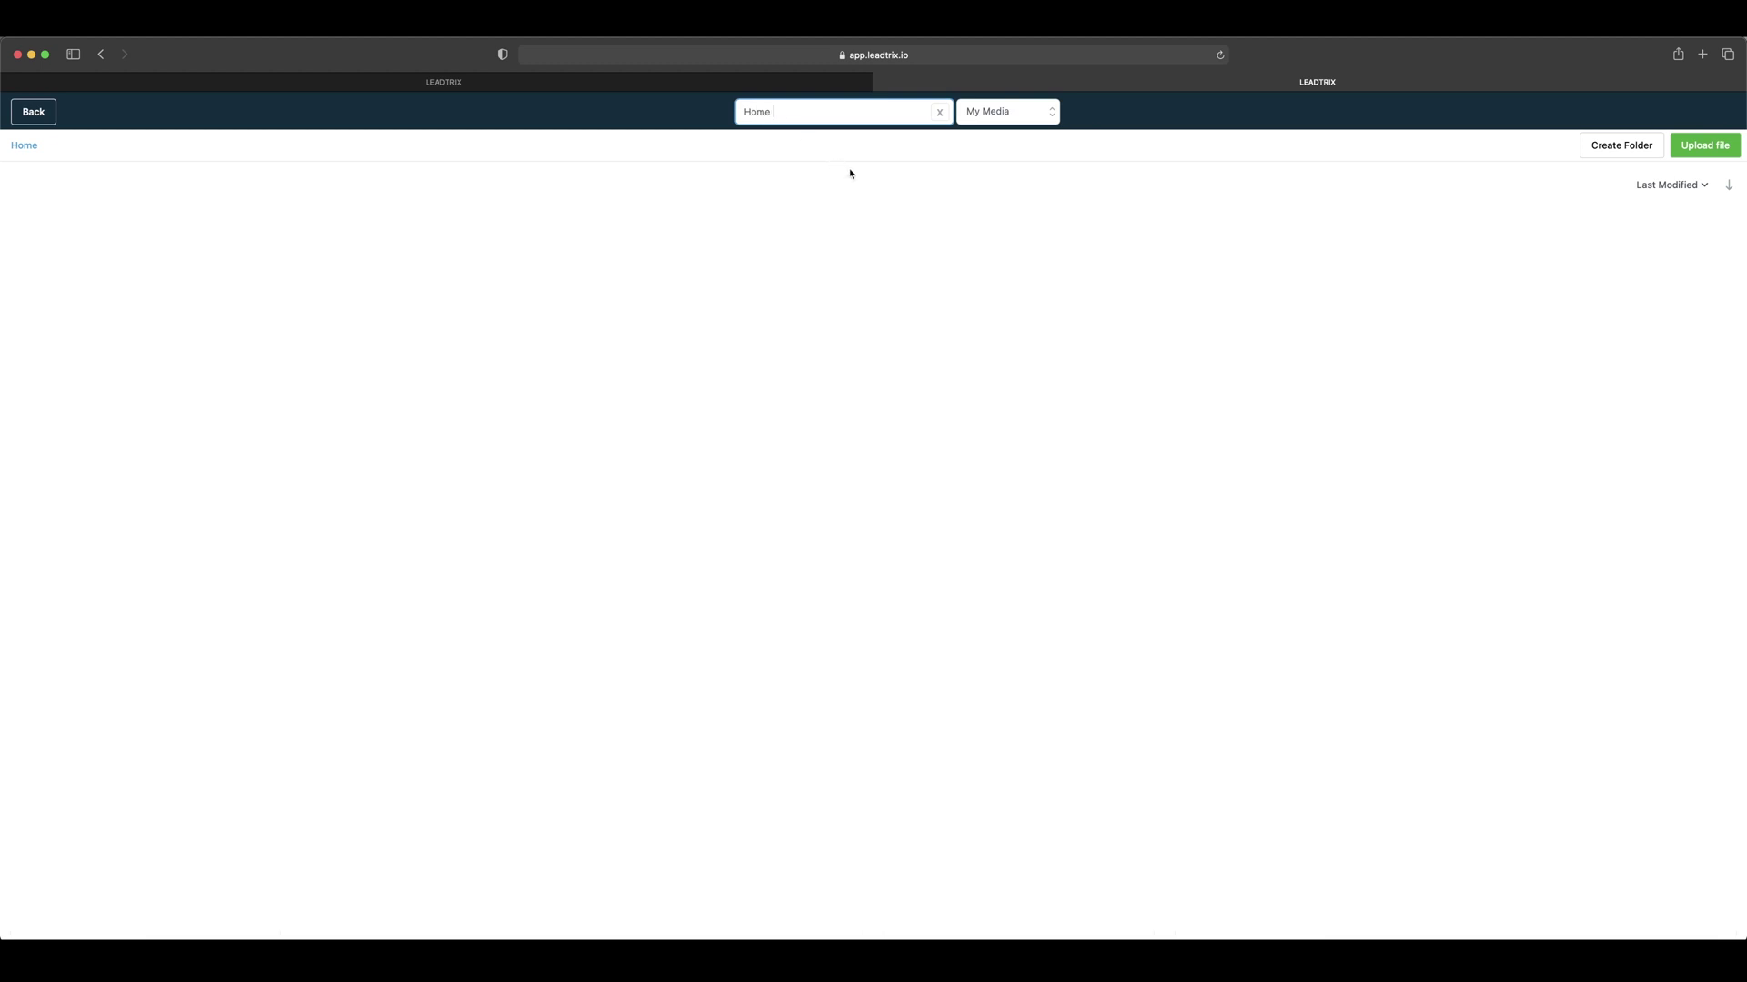
{"action": "left_click", "coordinate": [1004, 113]}
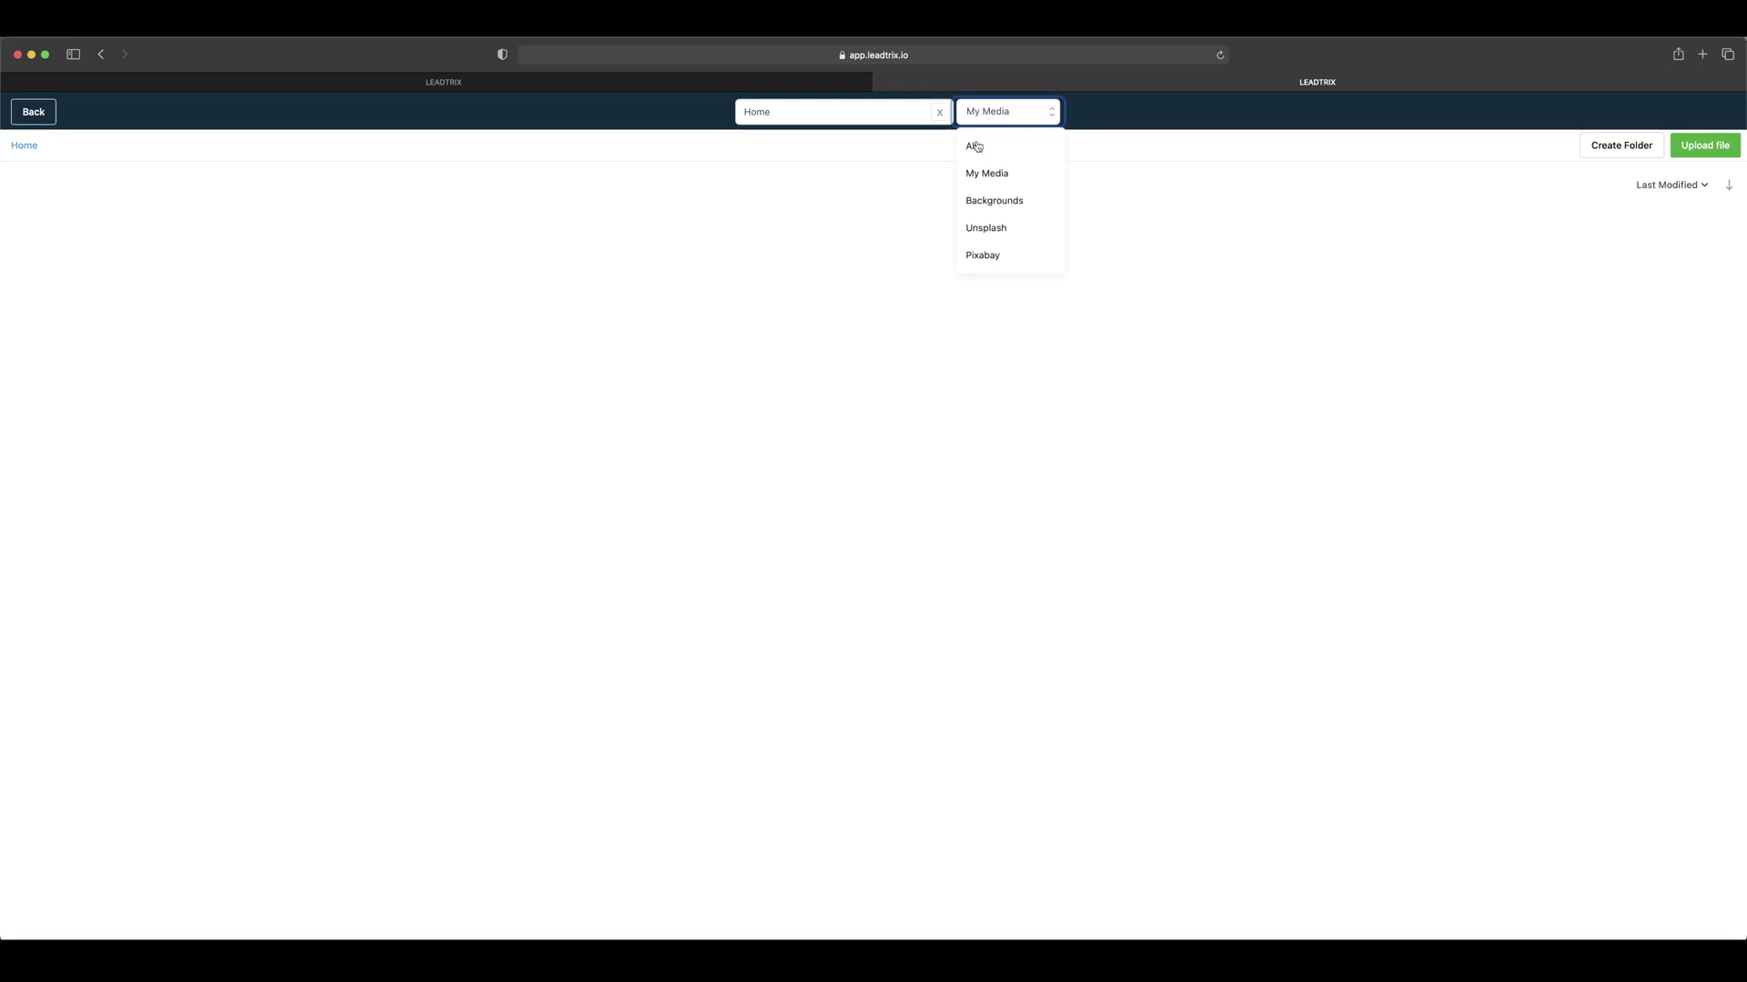
{"action": "left_click", "coordinate": [977, 144]}
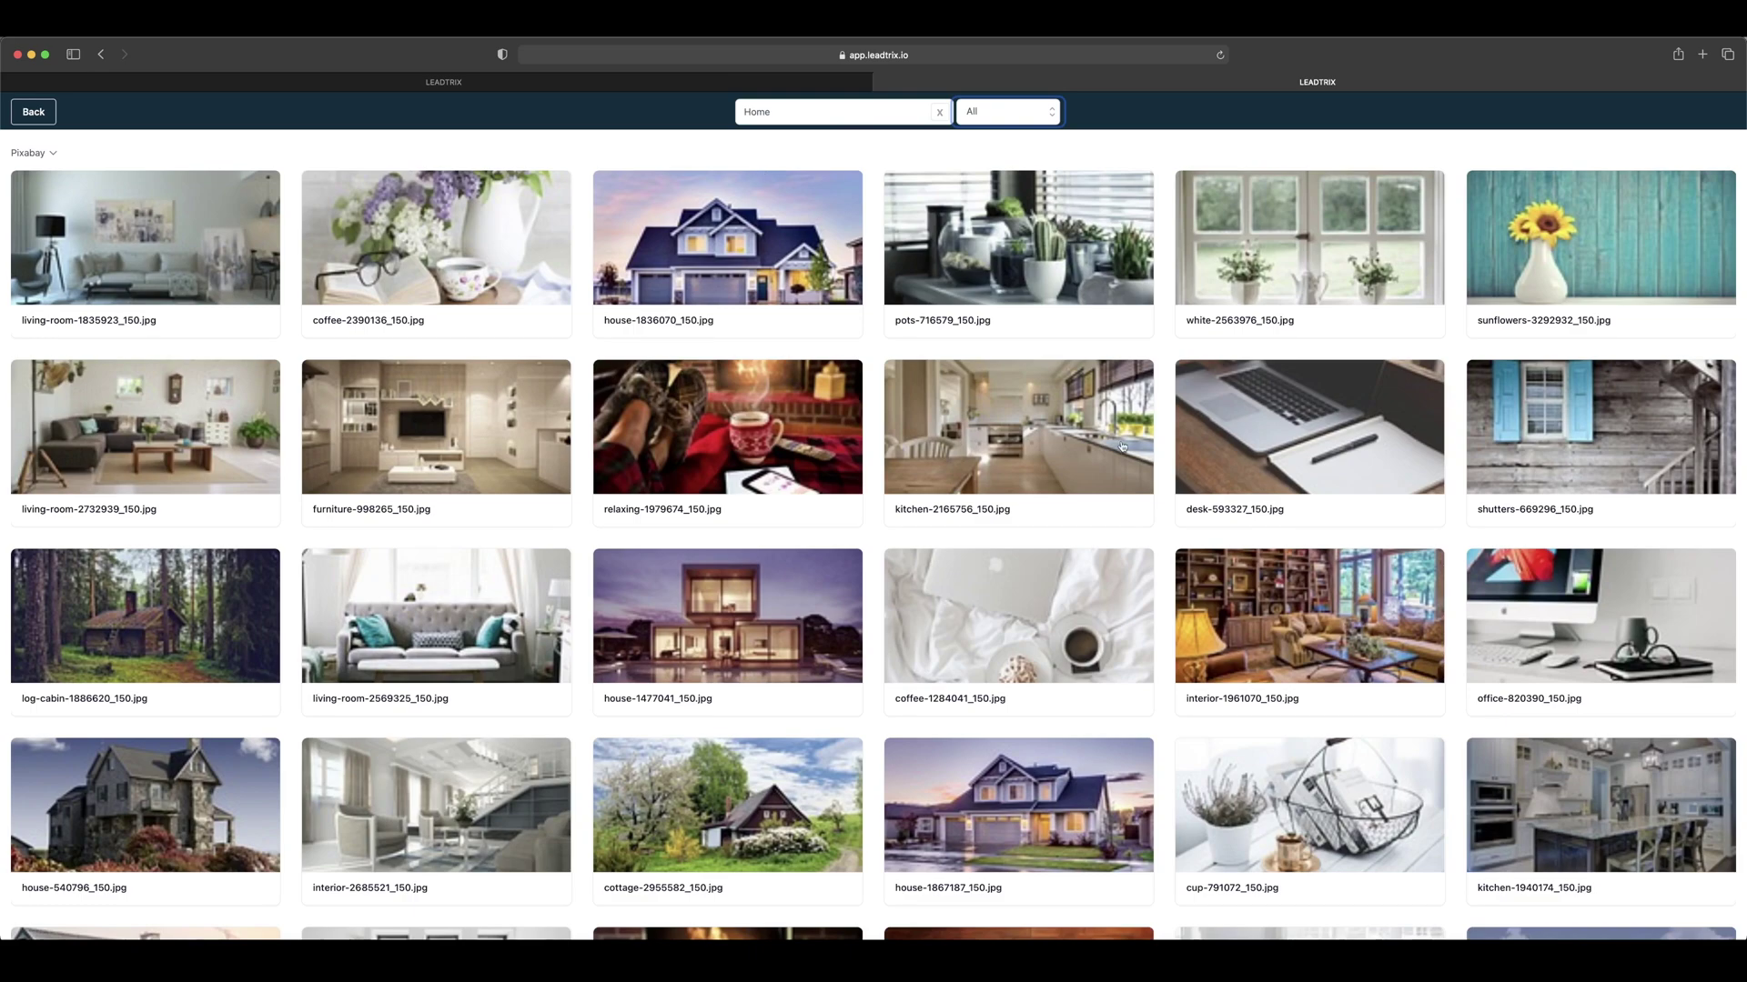
{"action": "scroll", "coordinate": [1093, 664], "scroll_direction": "down", "scroll_amount": 1}
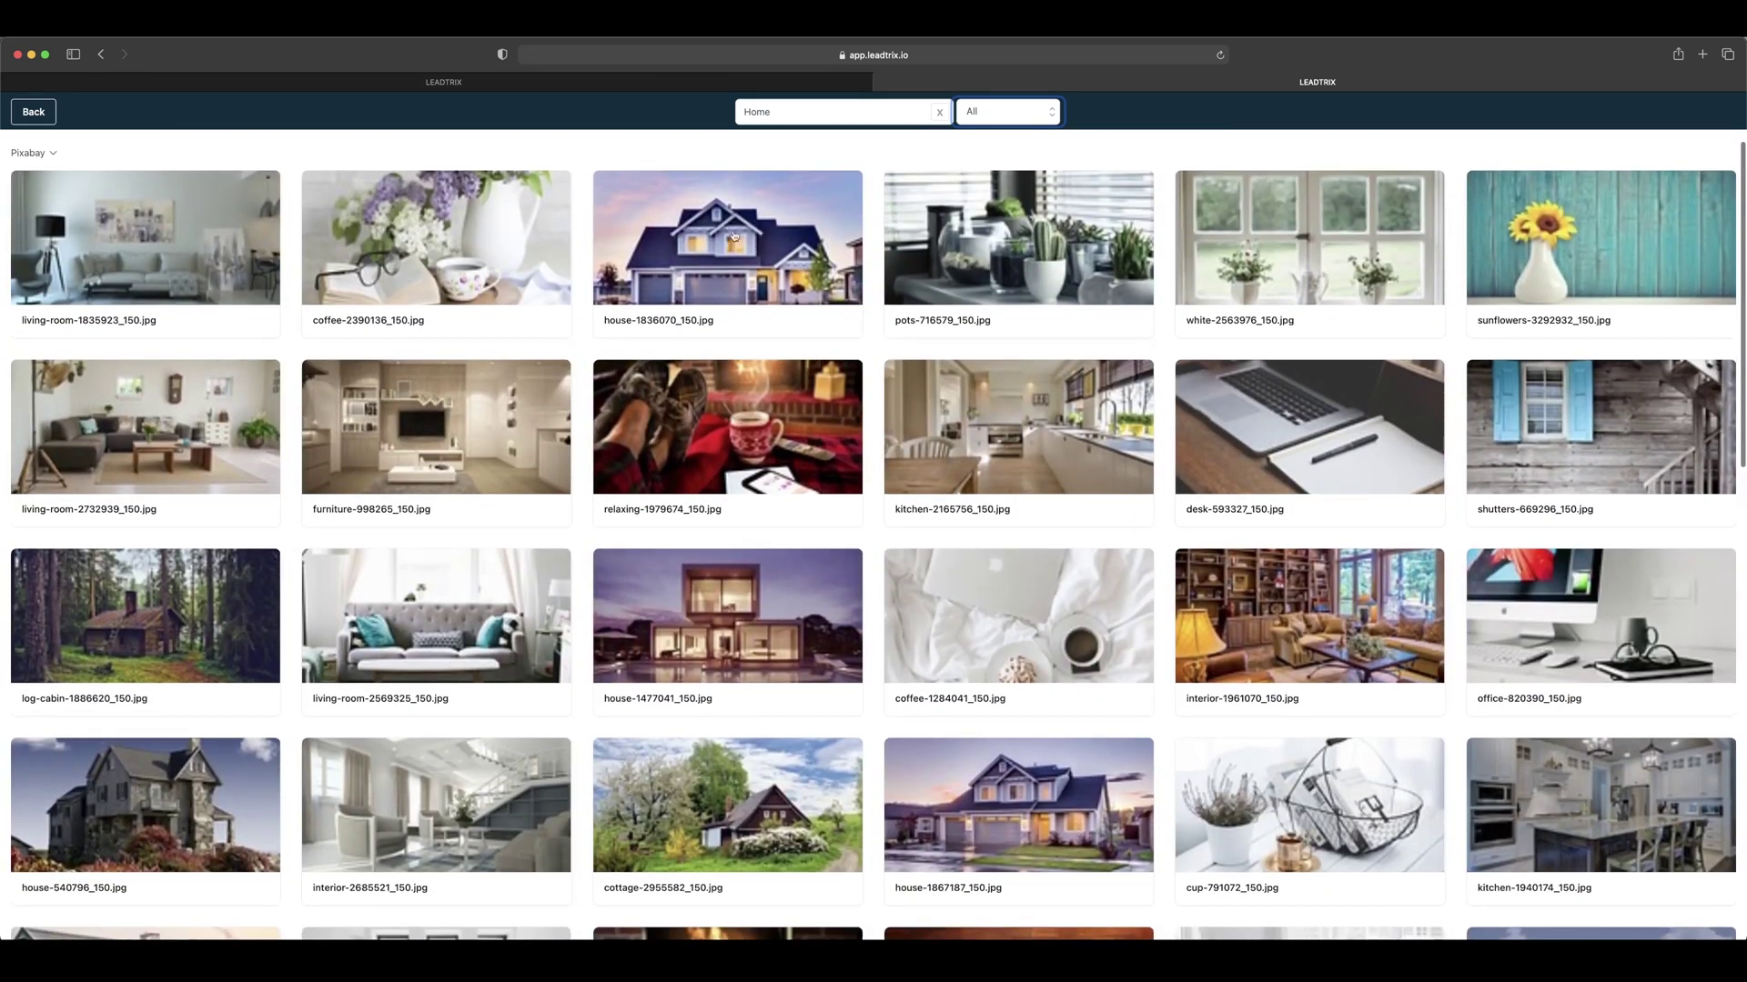
{"action": "left_click", "coordinate": [758, 247]}
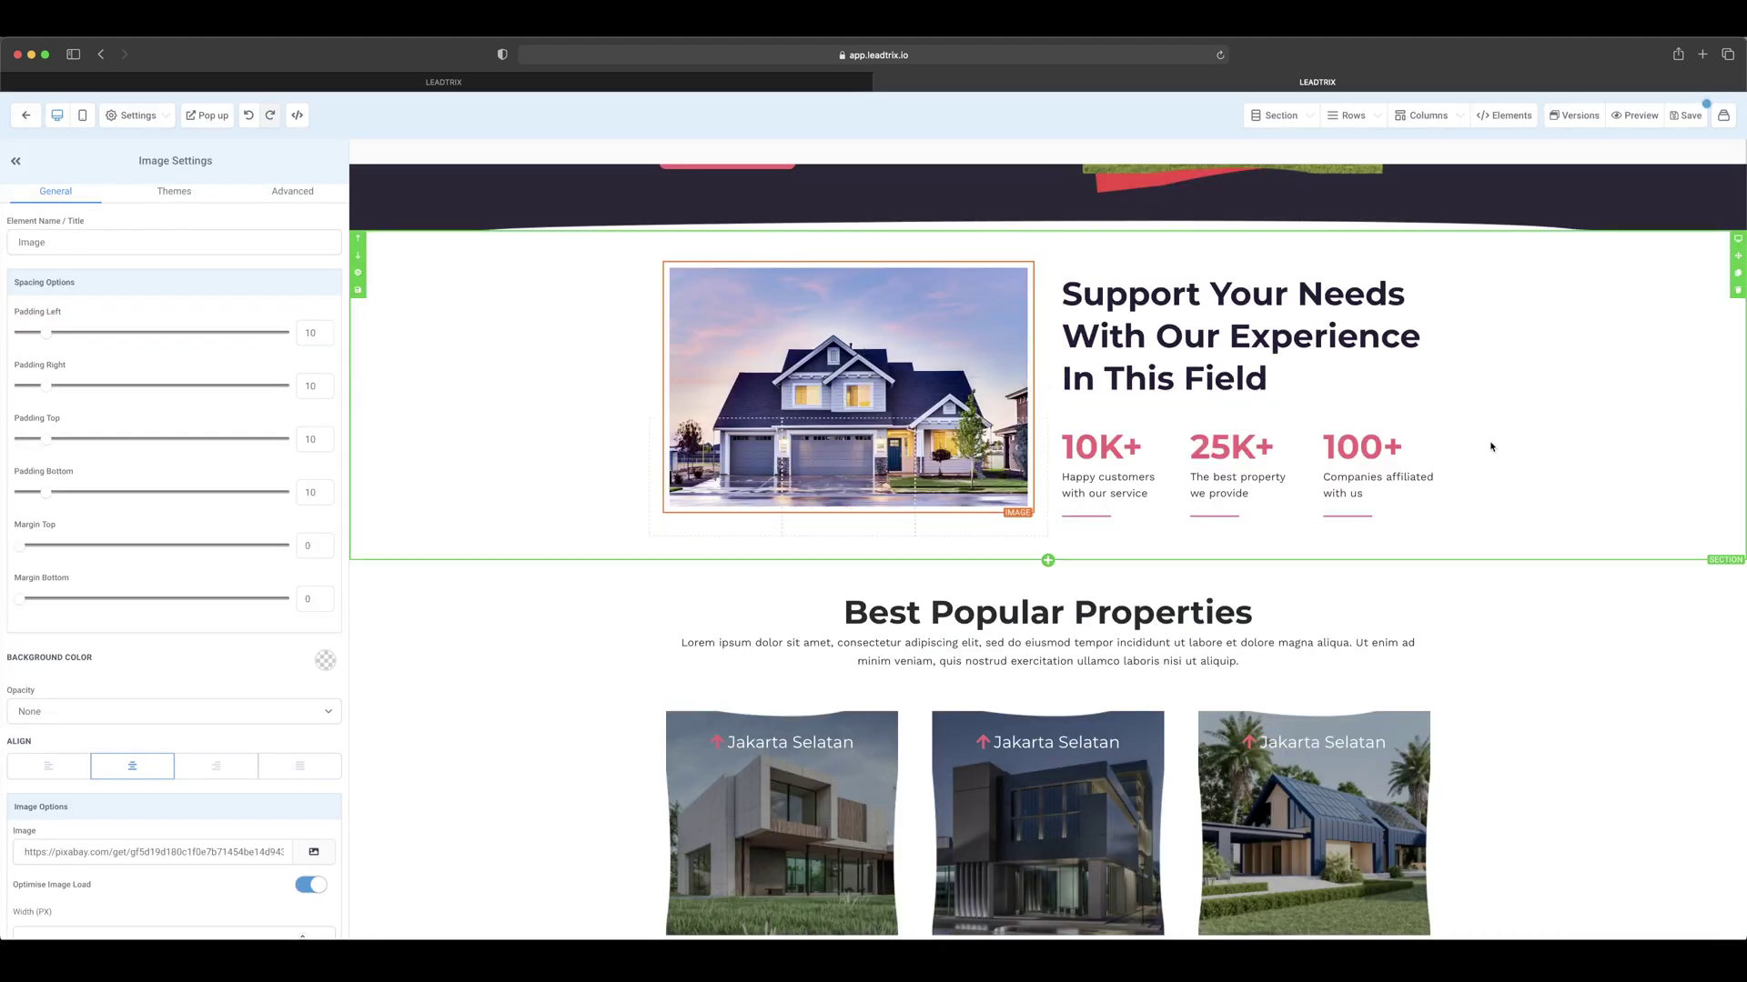
Delete the empty column beside the 10K+, 25K+ and 100+ stats in the Support section
{"action": "left_click", "coordinate": [1518, 467]}
{"action": "scroll", "coordinate": [1501, 442], "scroll_direction": "up", "scroll_amount": 1}
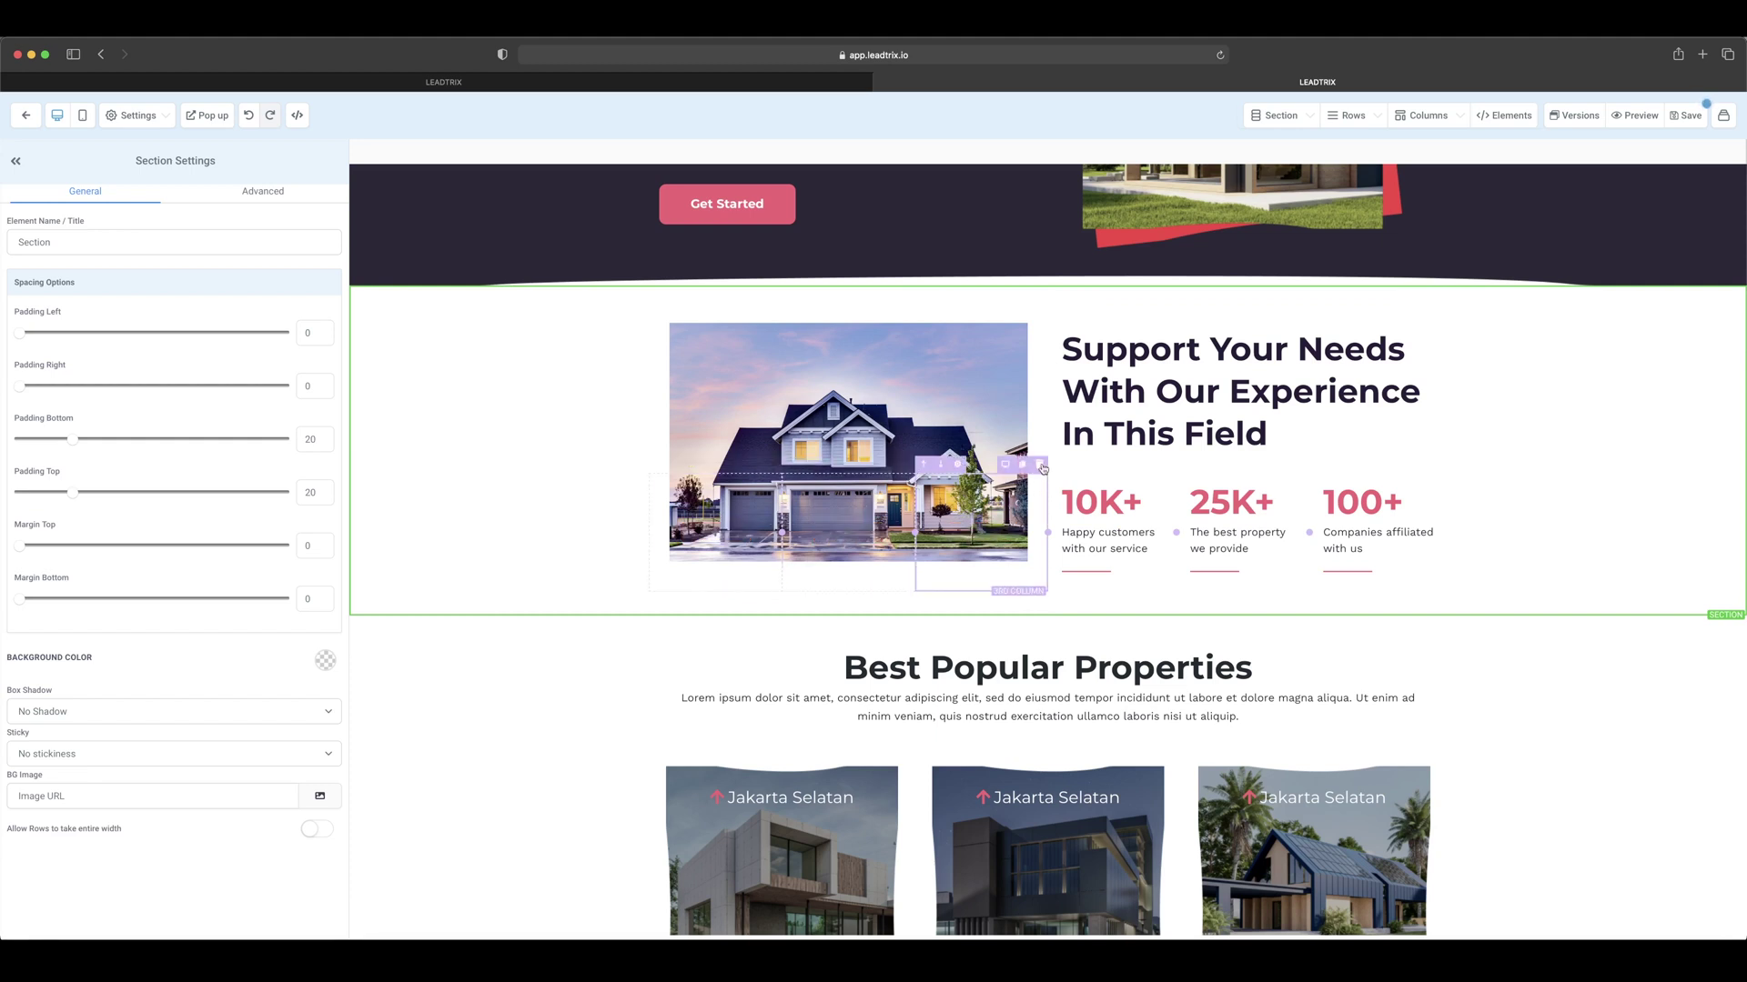
{"action": "left_click", "coordinate": [1043, 468]}
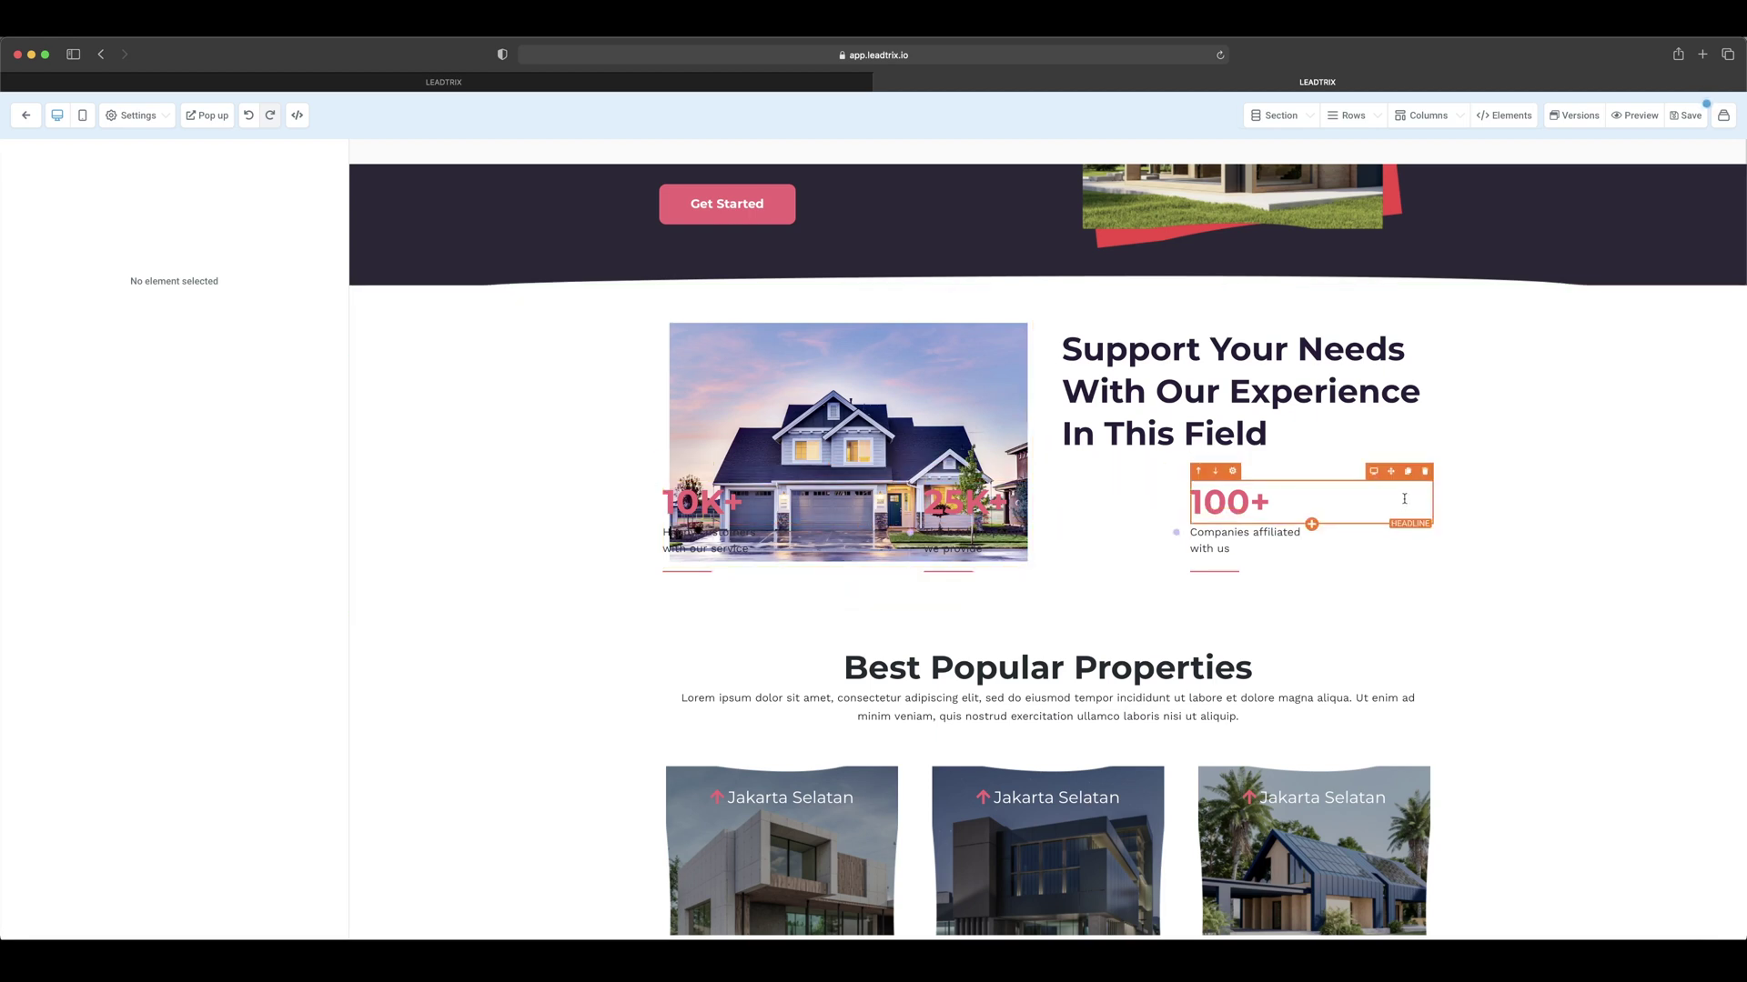
Change the 6 Column Row's Margin Top from -180 to 0 so the stats sit below the photo
{"action": "left_click", "coordinate": [1300, 469]}
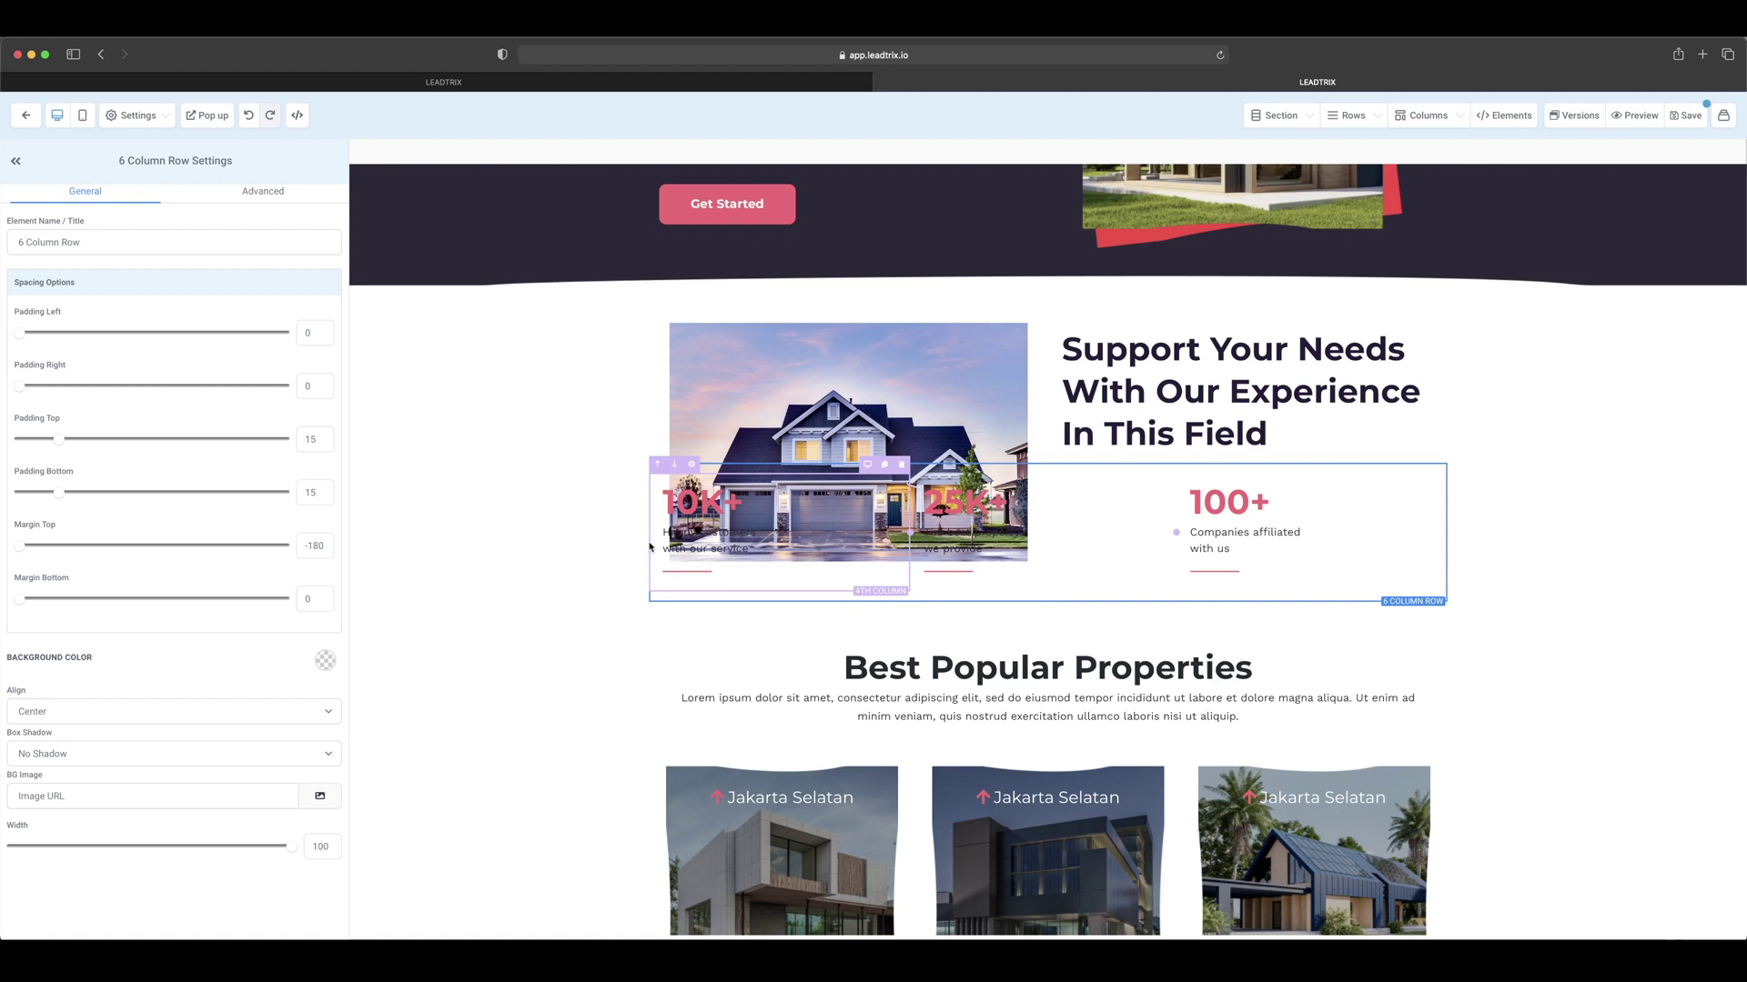
{"action": "scroll", "coordinate": [619, 546], "scroll_direction": "down", "scroll_amount": 1}
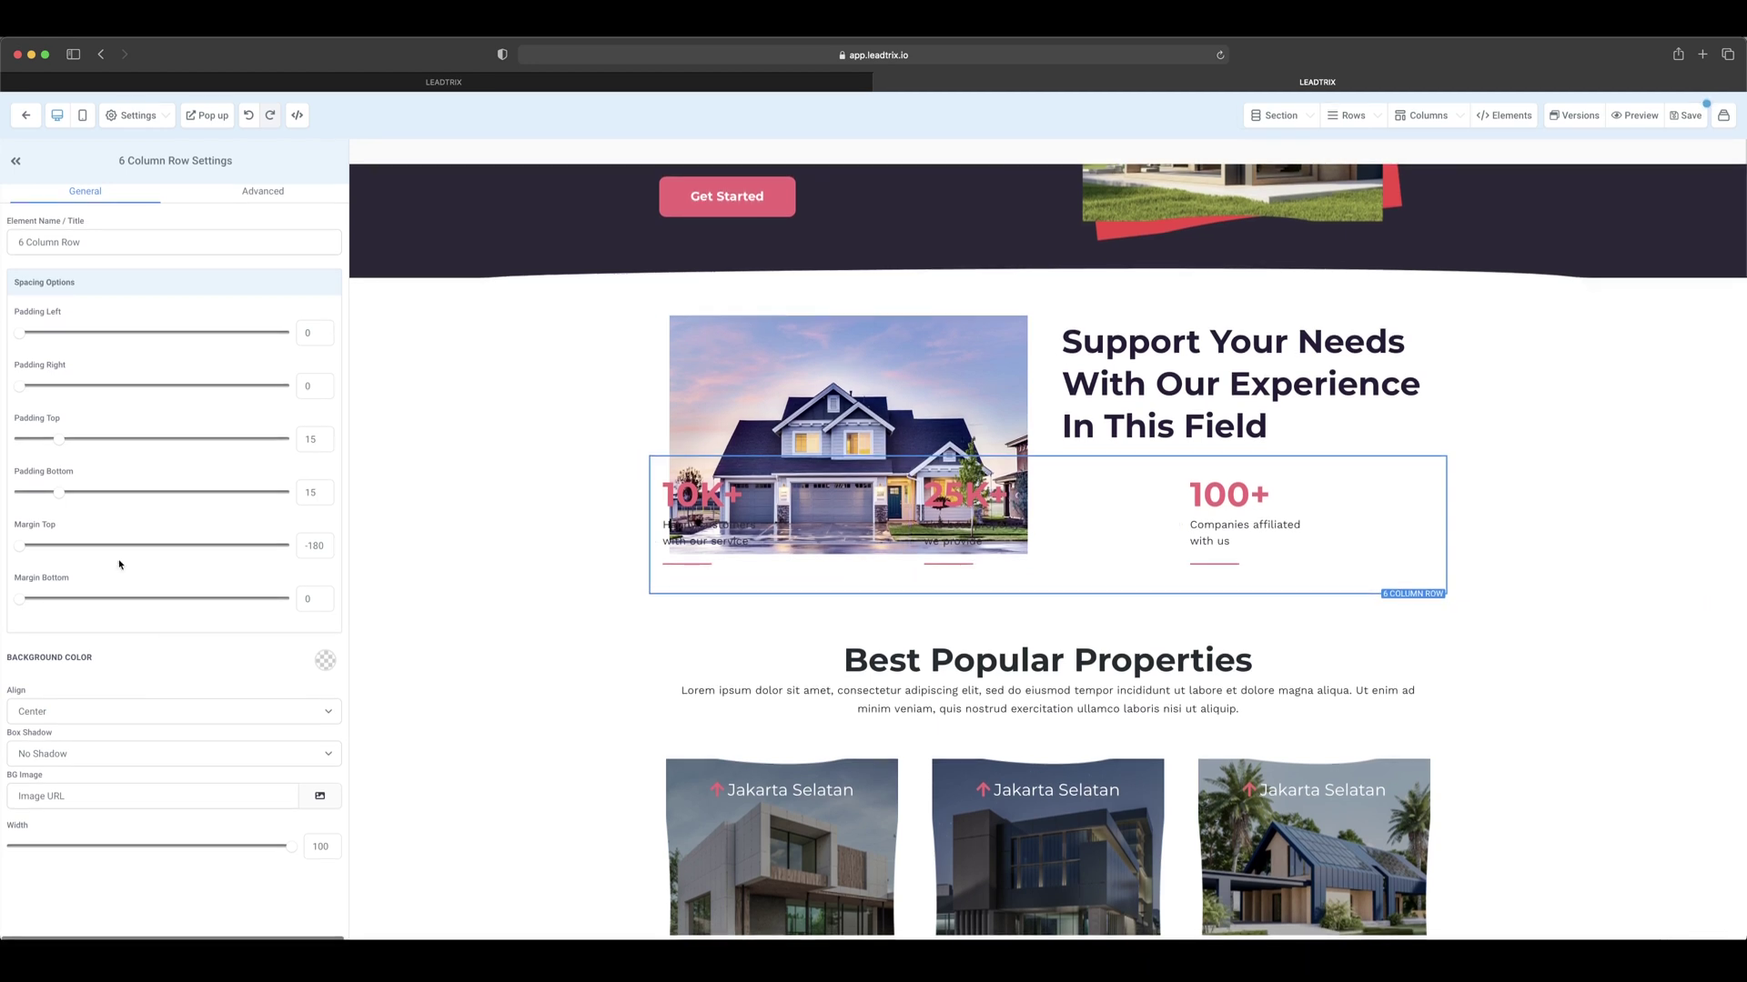
{"action": "mouse_move", "coordinate": [19, 546]}
{"action": "left_mouse_down"}
{"action": "mouse_move", "coordinate": [79, 545]}
{"action": "mouse_move", "coordinate": [42, 539]}
{"action": "left_mouse_up"}
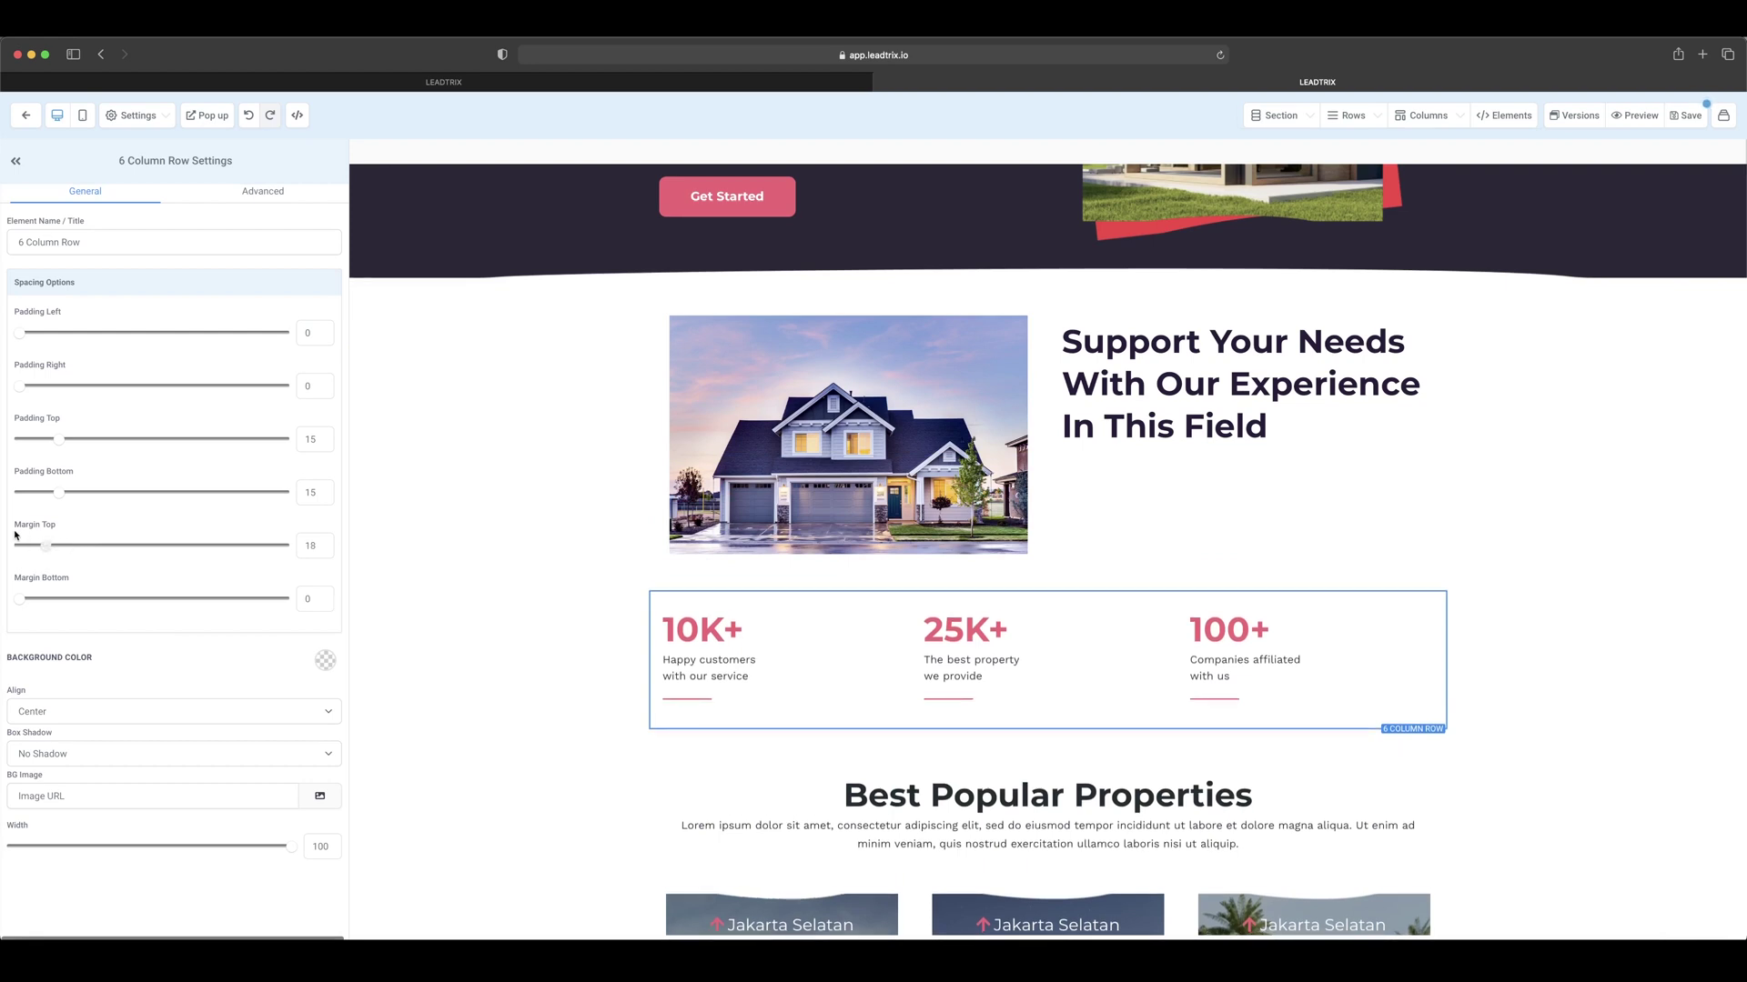
{"action": "left_click_drag", "start_coordinate": [15, 536], "coordinate": [13, 536]}
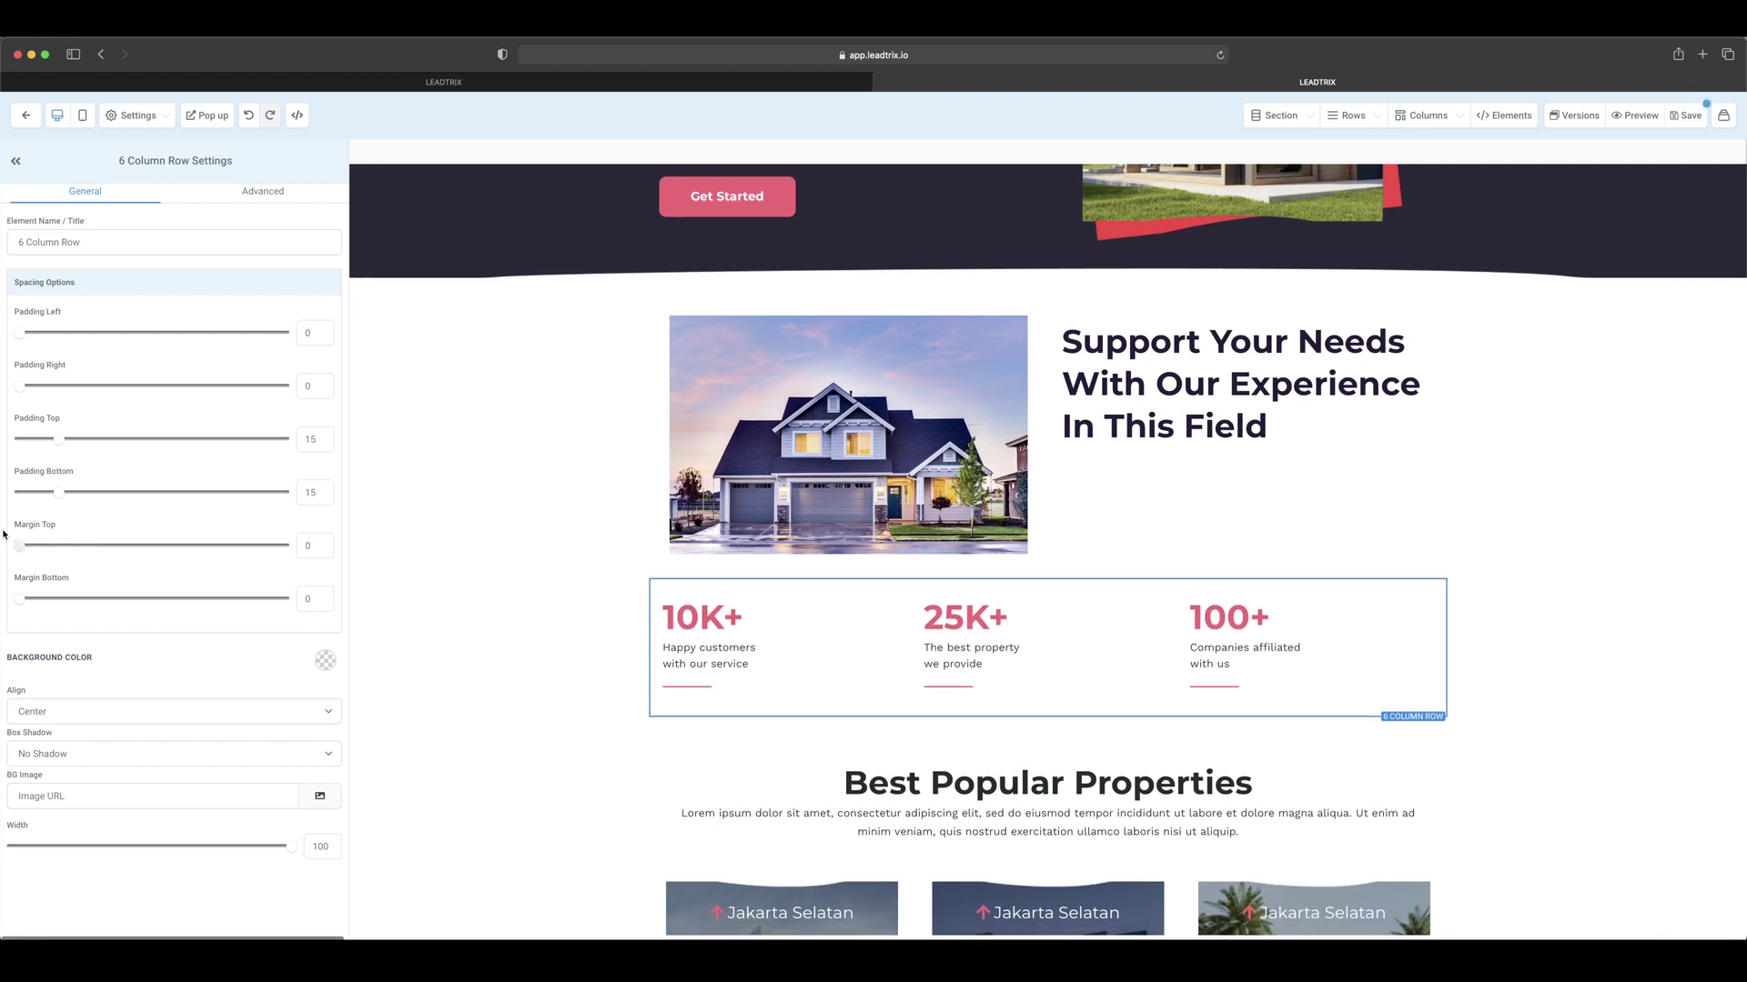
Duplicate the Support section
{"action": "left_click", "coordinate": [616, 517]}
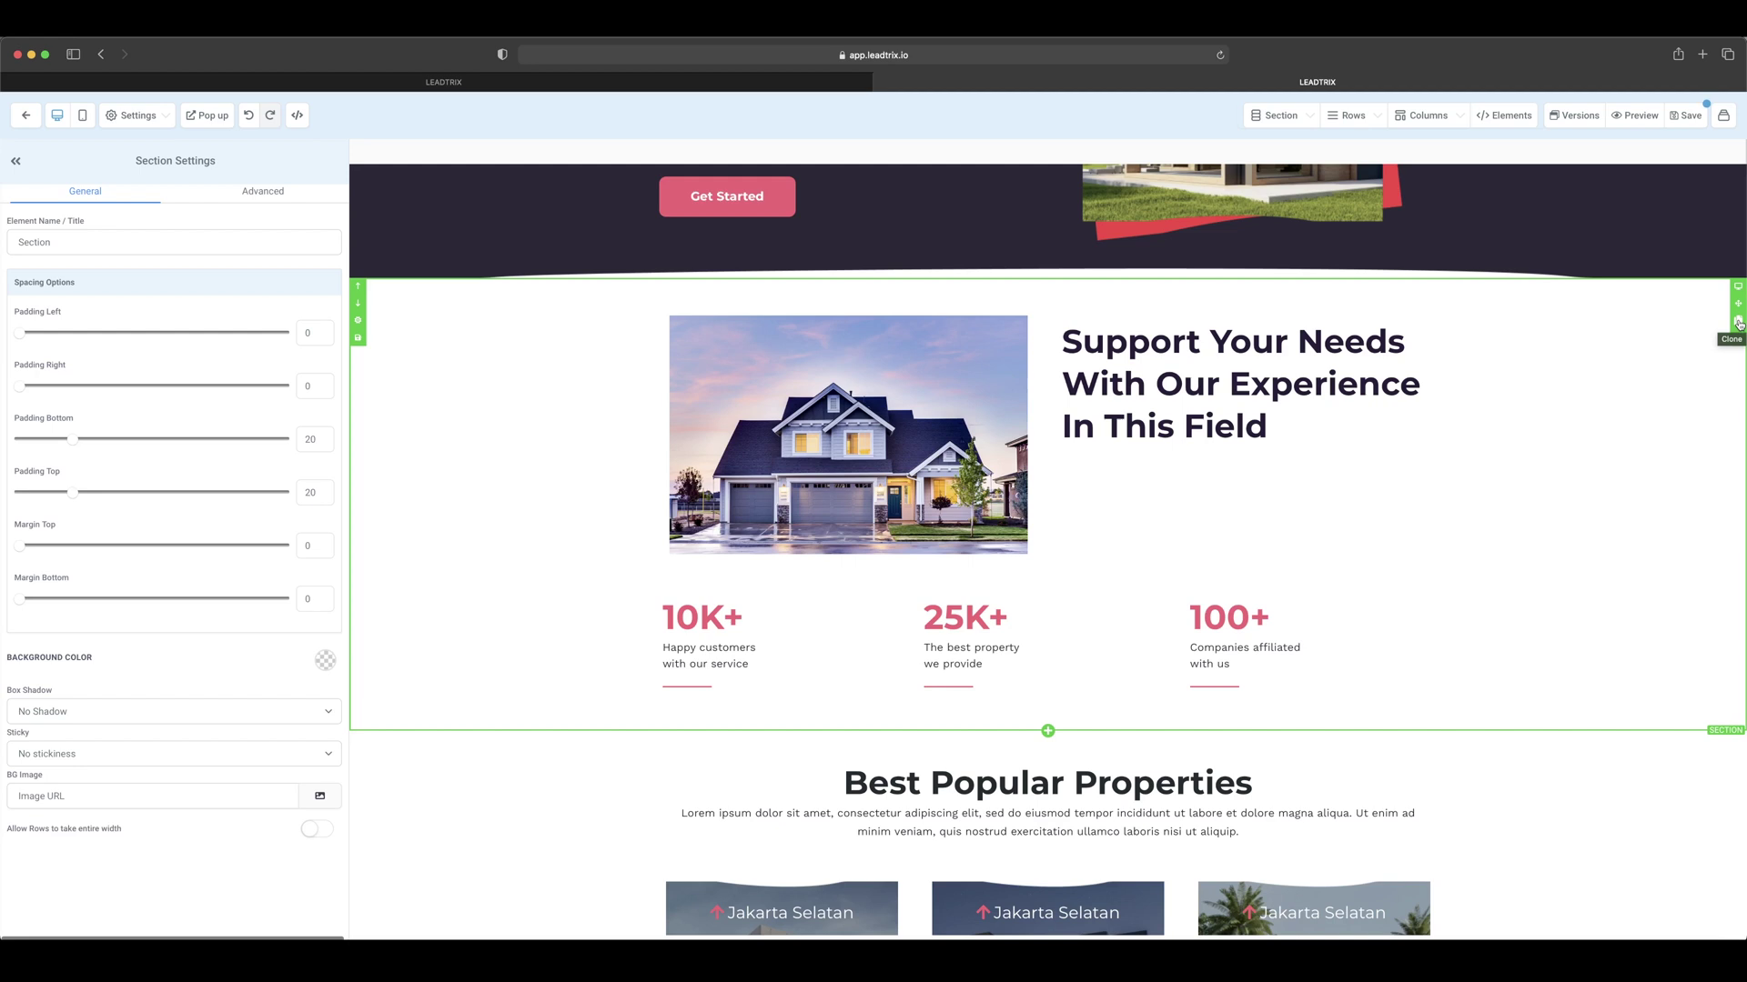
{"action": "left_click", "coordinate": [1739, 321]}
{"action": "scroll", "coordinate": [1475, 517], "scroll_direction": "down", "scroll_amount": 3}
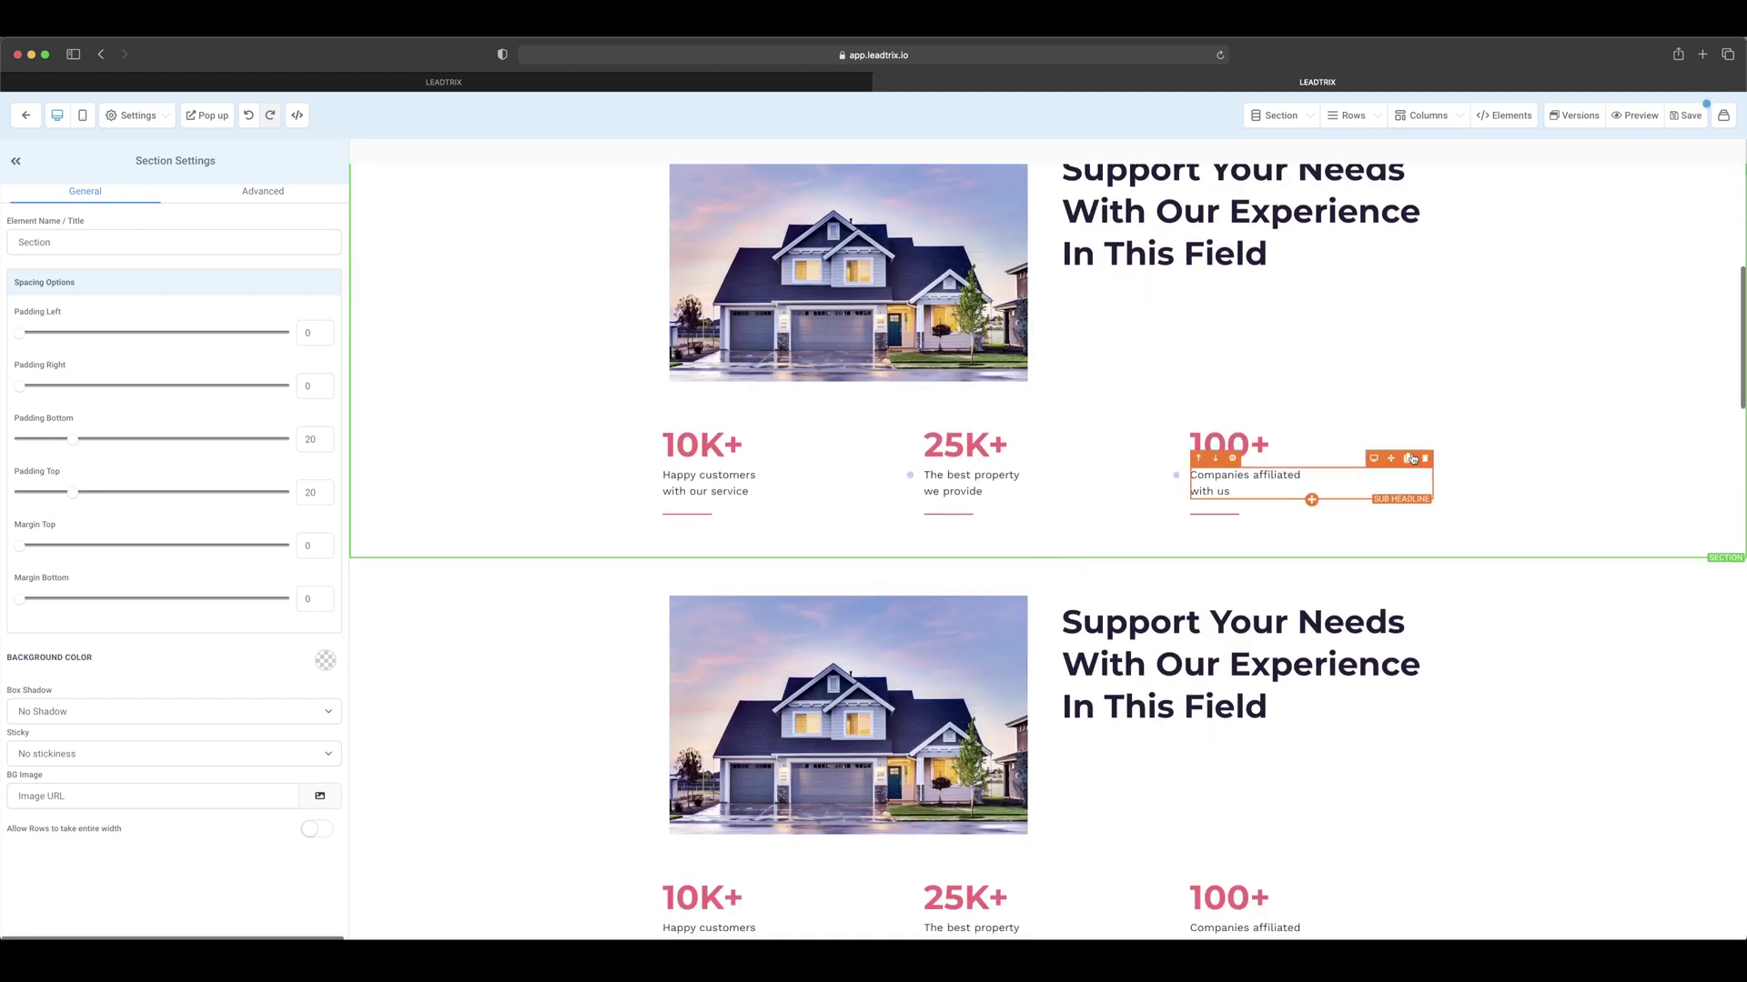
{"action": "scroll", "coordinate": [1446, 482], "scroll_direction": "up", "scroll_amount": 3}
{"action": "scroll", "coordinate": [1465, 487], "scroll_direction": "down", "scroll_amount": 2}
{"action": "scroll", "coordinate": [1470, 670], "scroll_direction": "up", "scroll_amount": 1}
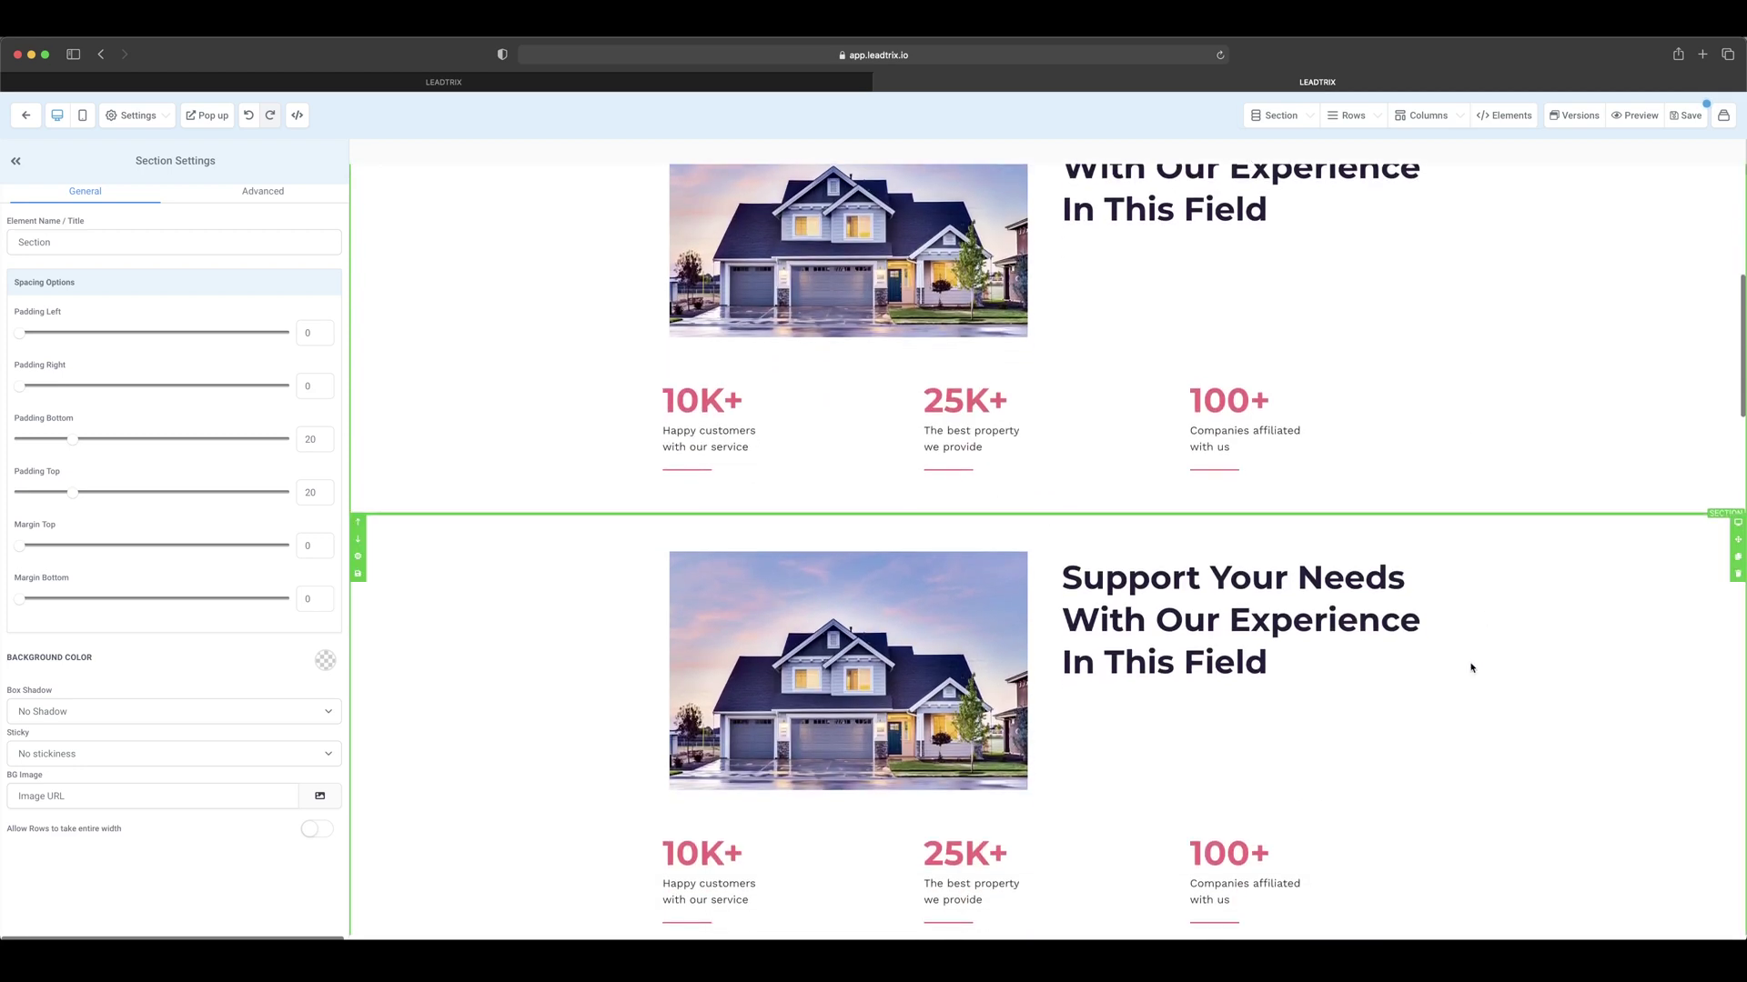
{"action": "scroll", "coordinate": [1471, 670], "scroll_direction": "up", "scroll_amount": 1}
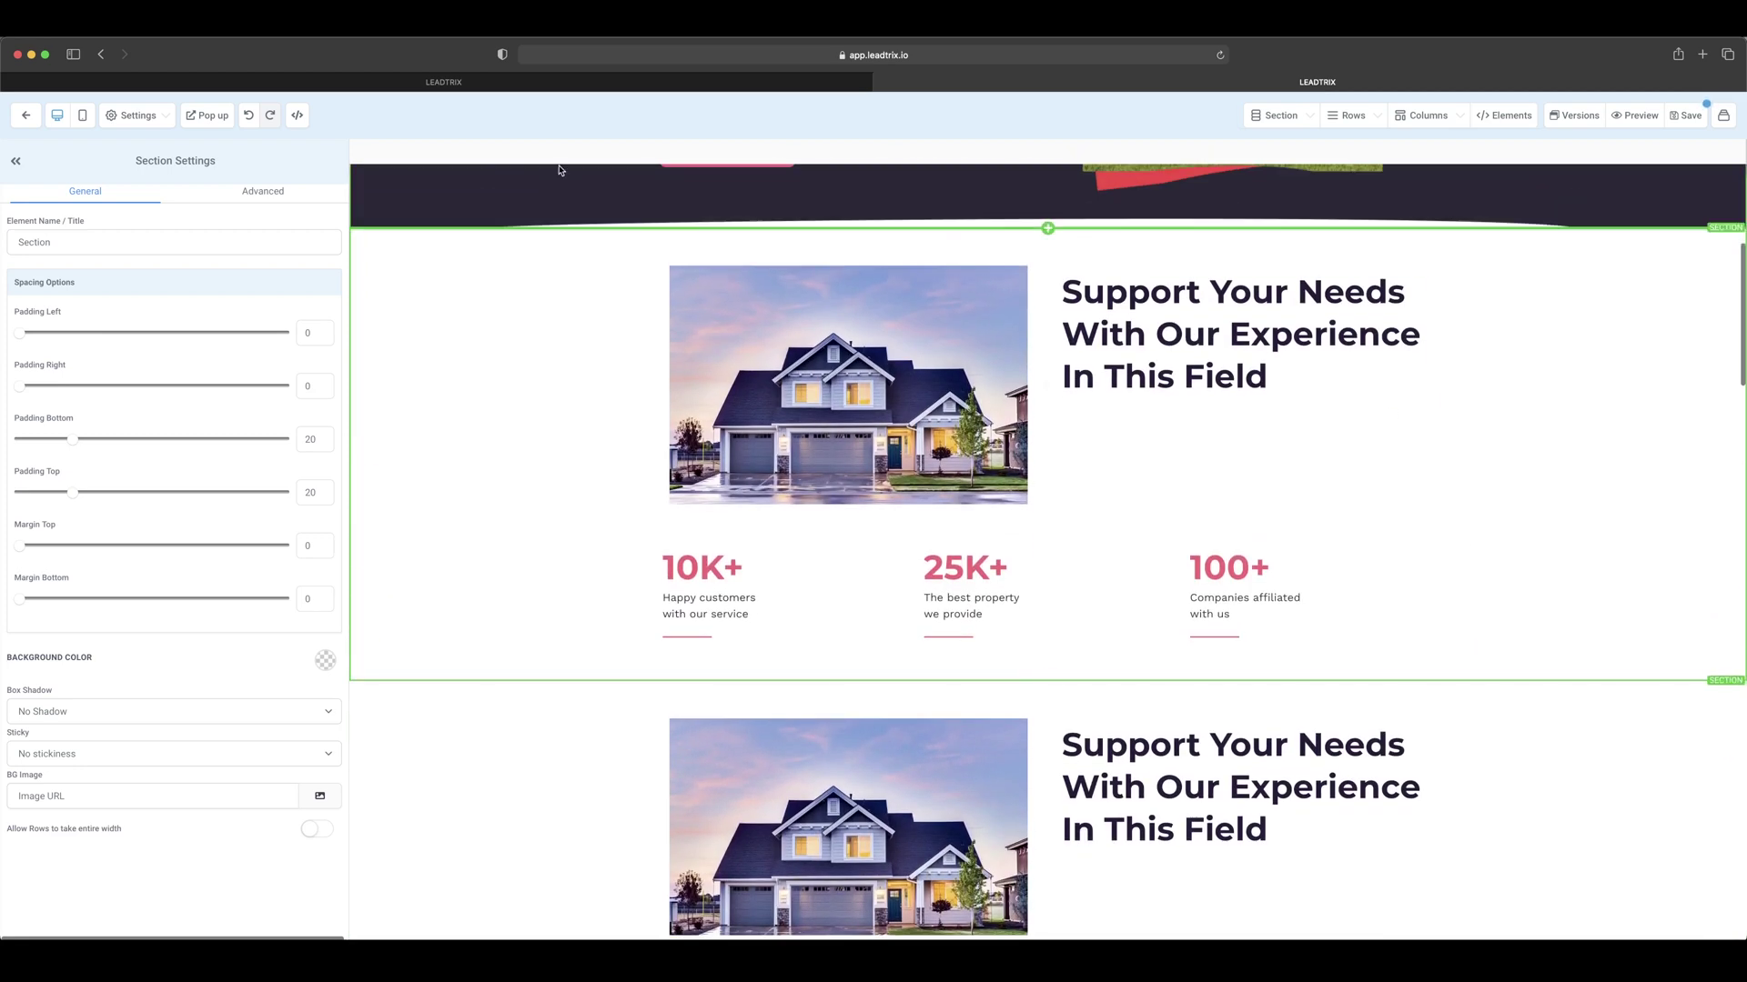
Set the duplicated section's visibility to mobile only, hiding it on desktop
{"action": "left_click", "coordinate": [258, 193]}
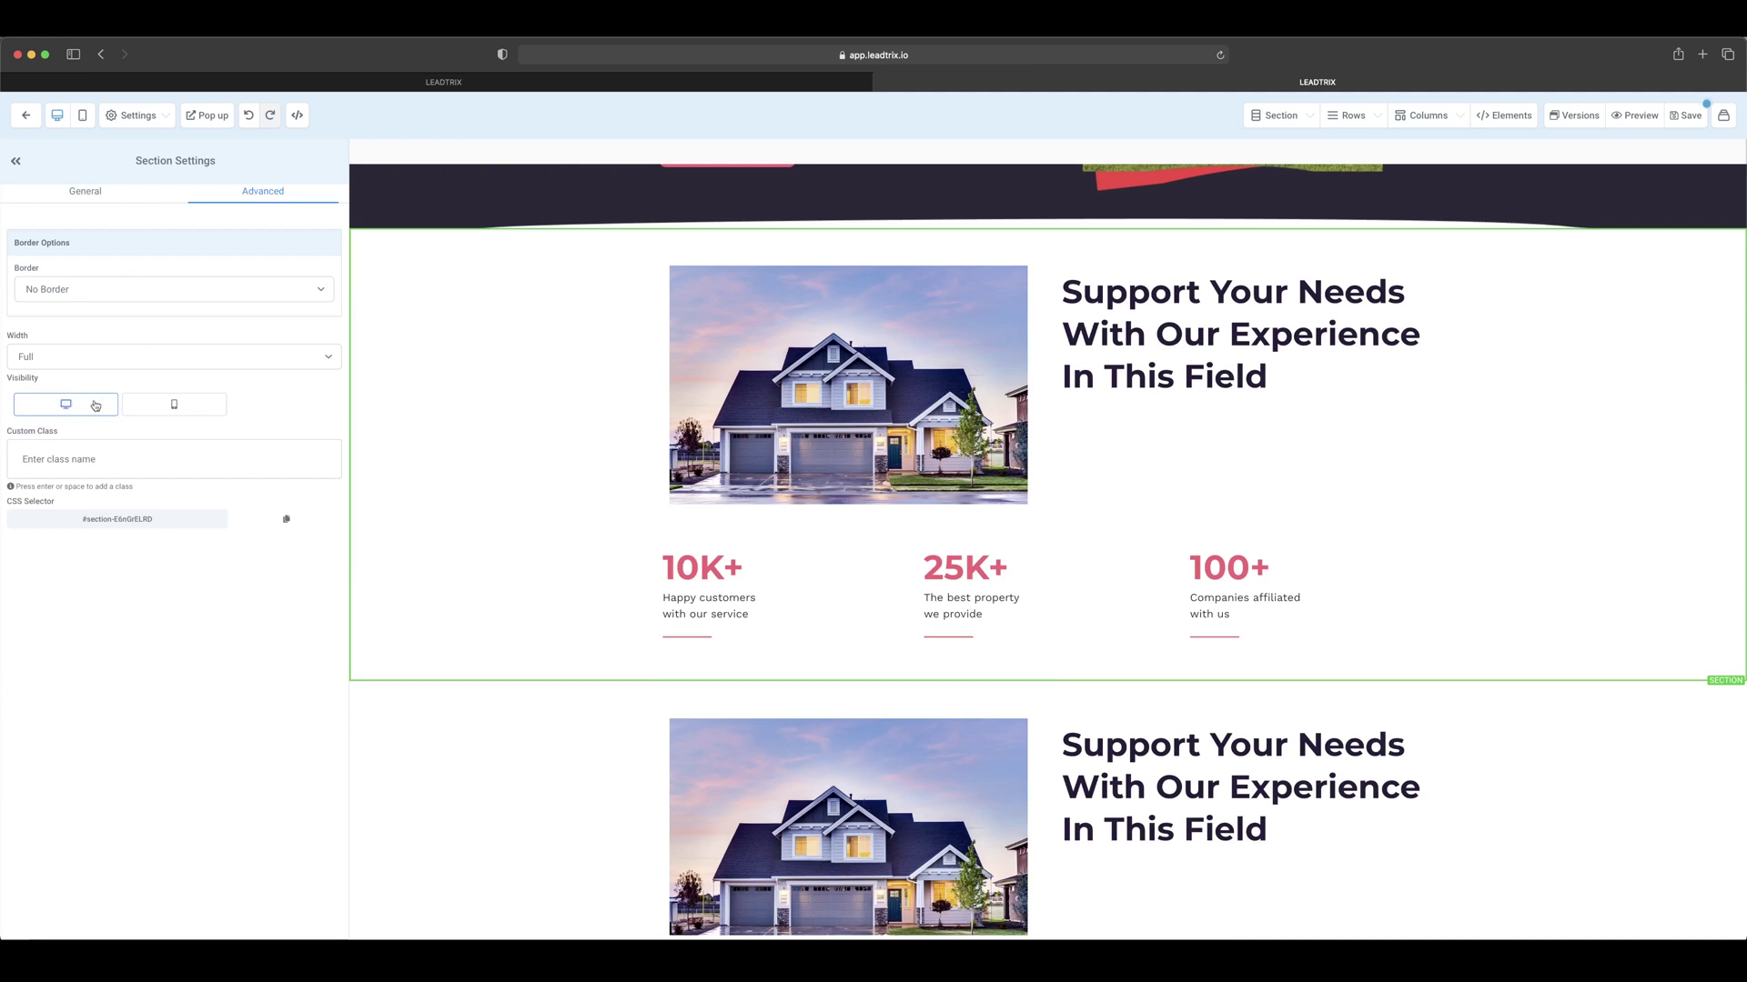
{"action": "scroll", "coordinate": [644, 625], "scroll_direction": "down", "scroll_amount": 2}
{"action": "left_click", "coordinate": [449, 604]}
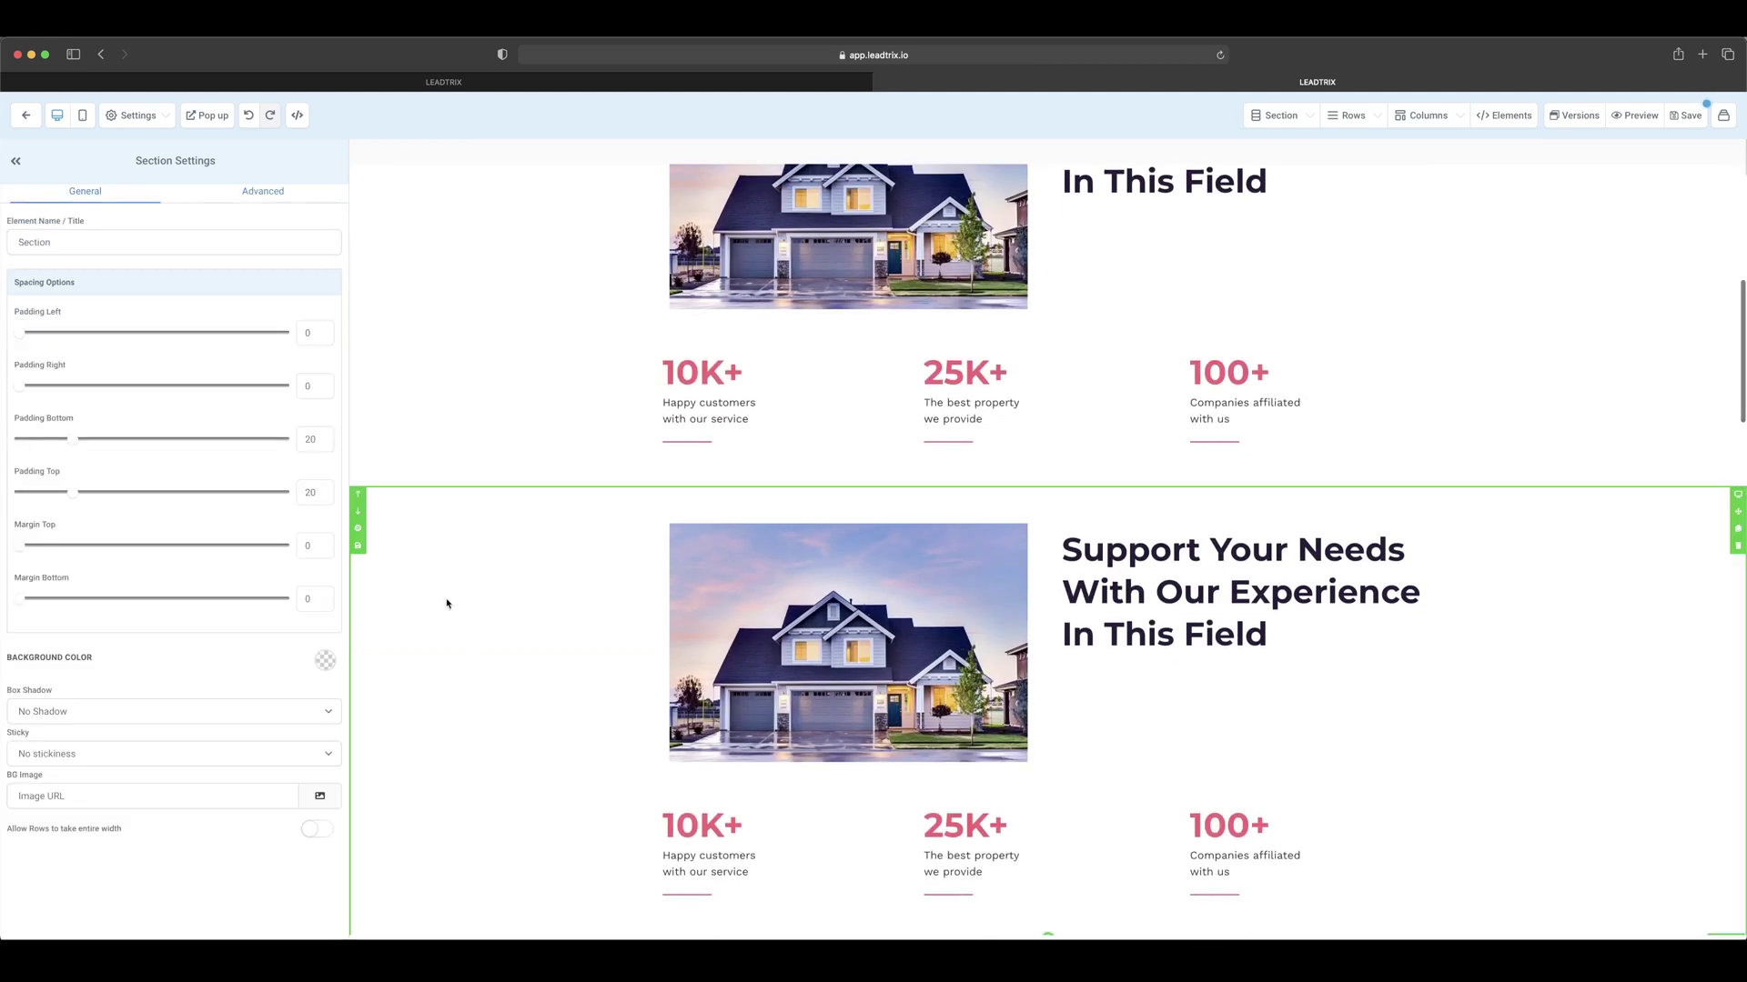
{"action": "left_click", "coordinate": [257, 197]}
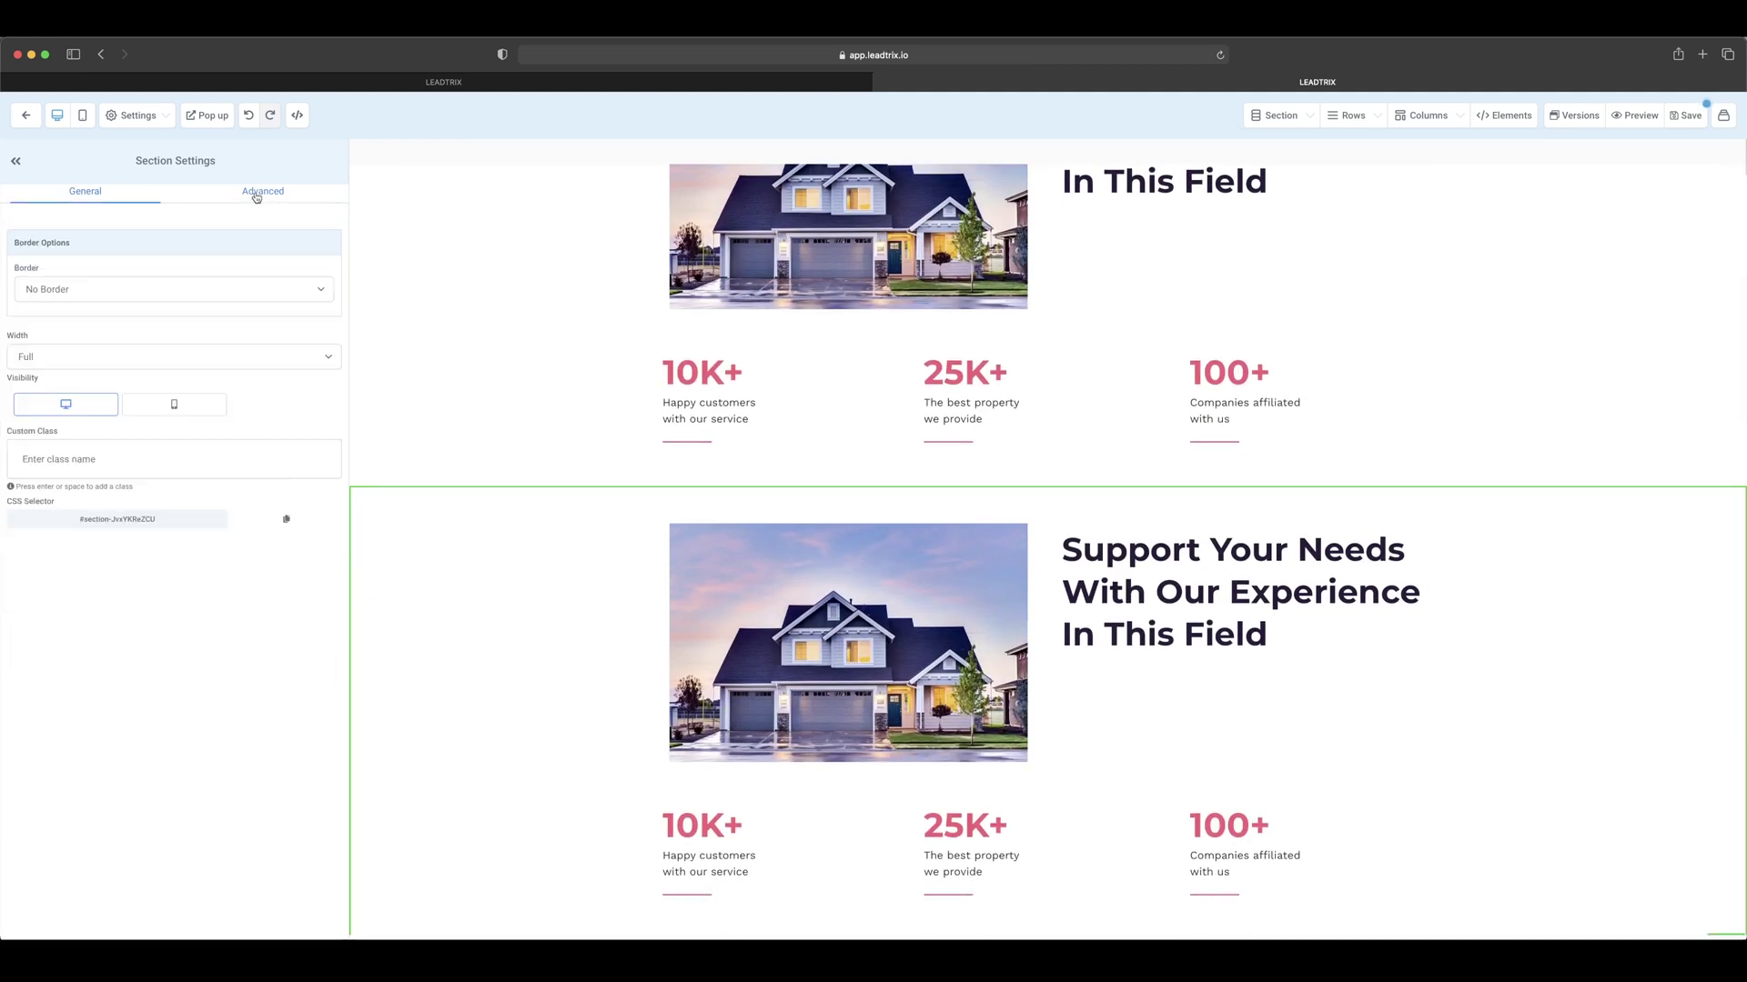
{"action": "left_click", "coordinate": [177, 406]}
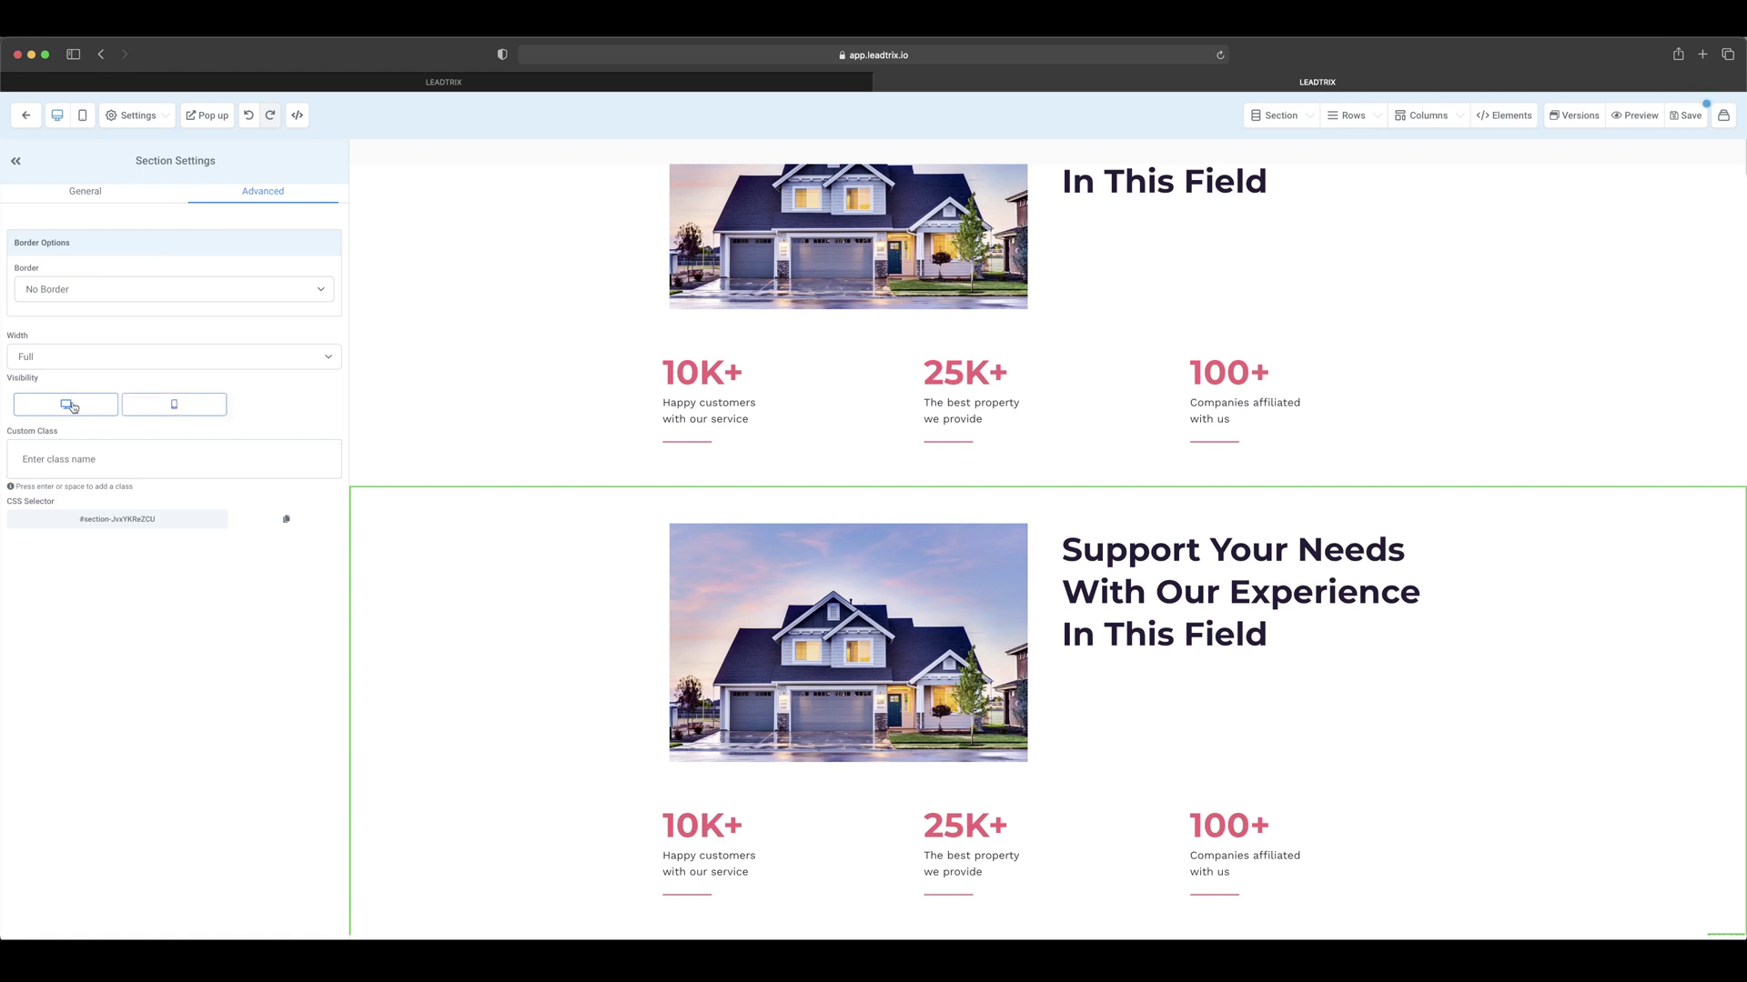
{"action": "left_click", "coordinate": [73, 407]}
{"action": "scroll", "coordinate": [665, 509], "scroll_direction": "up", "scroll_amount": 5}
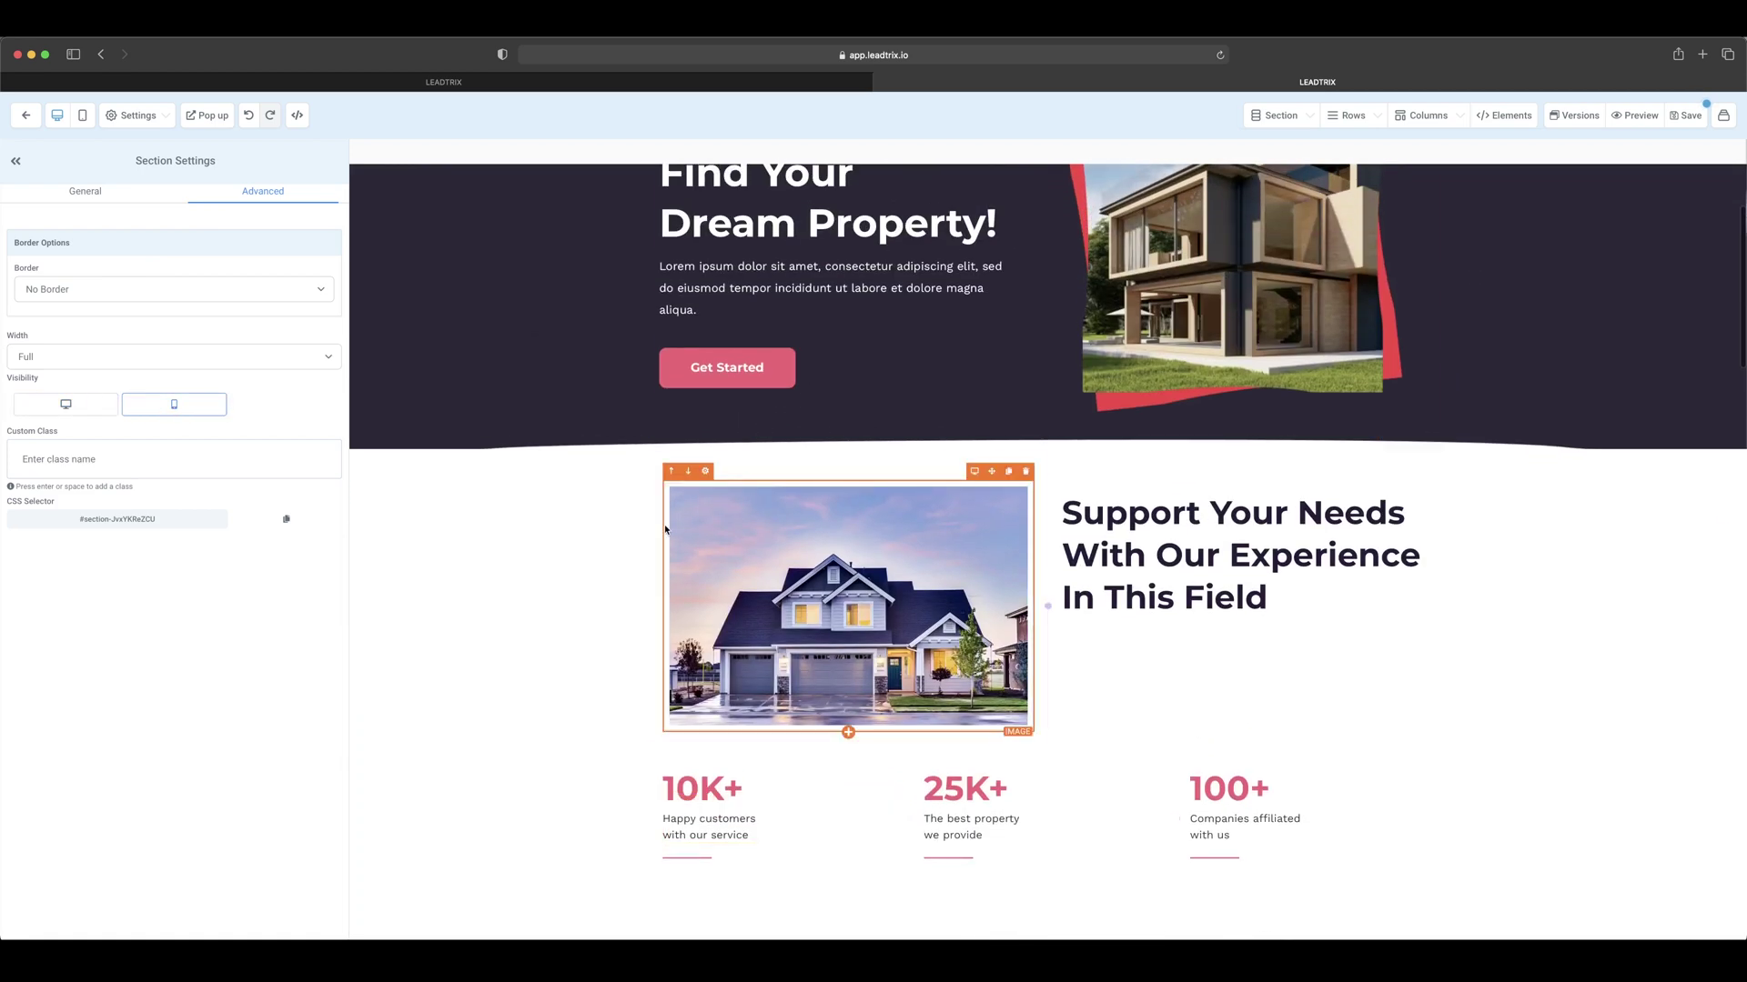
Save the page and close the SEO Meta Data panel
{"action": "left_click", "coordinate": [1687, 116]}
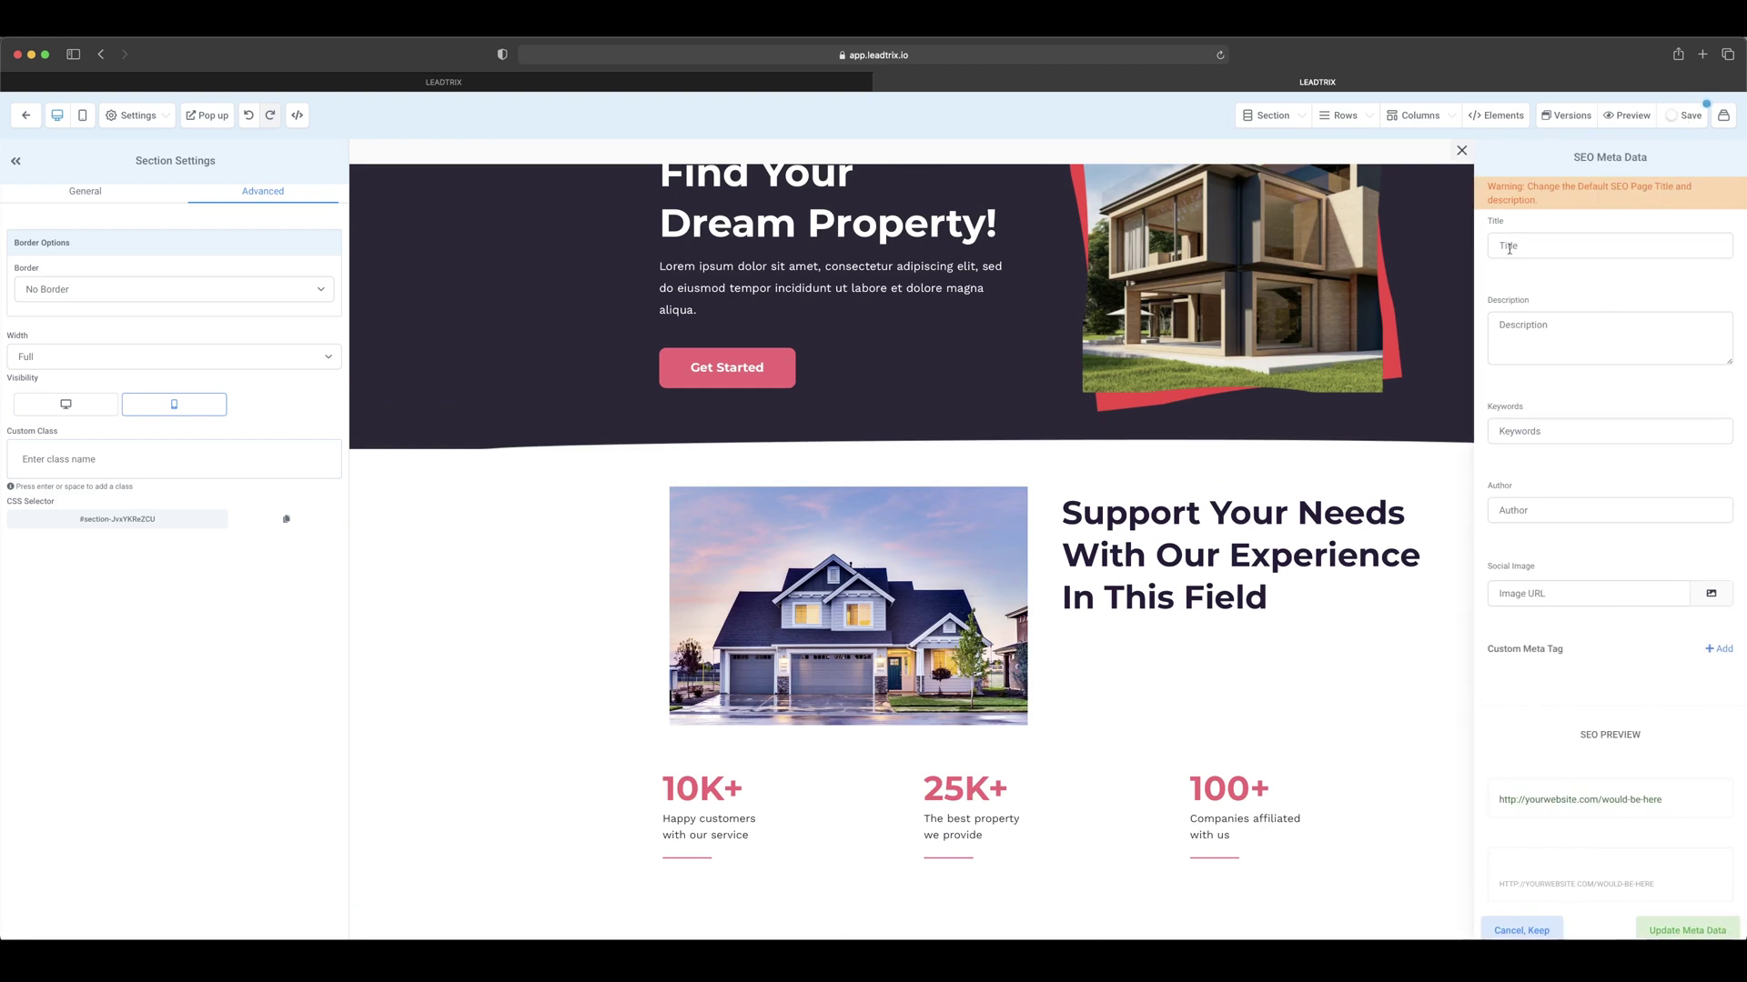
{"action": "left_click", "coordinate": [1461, 151]}
{"action": "scroll", "coordinate": [1464, 605], "scroll_direction": "down", "scroll_amount": 3}
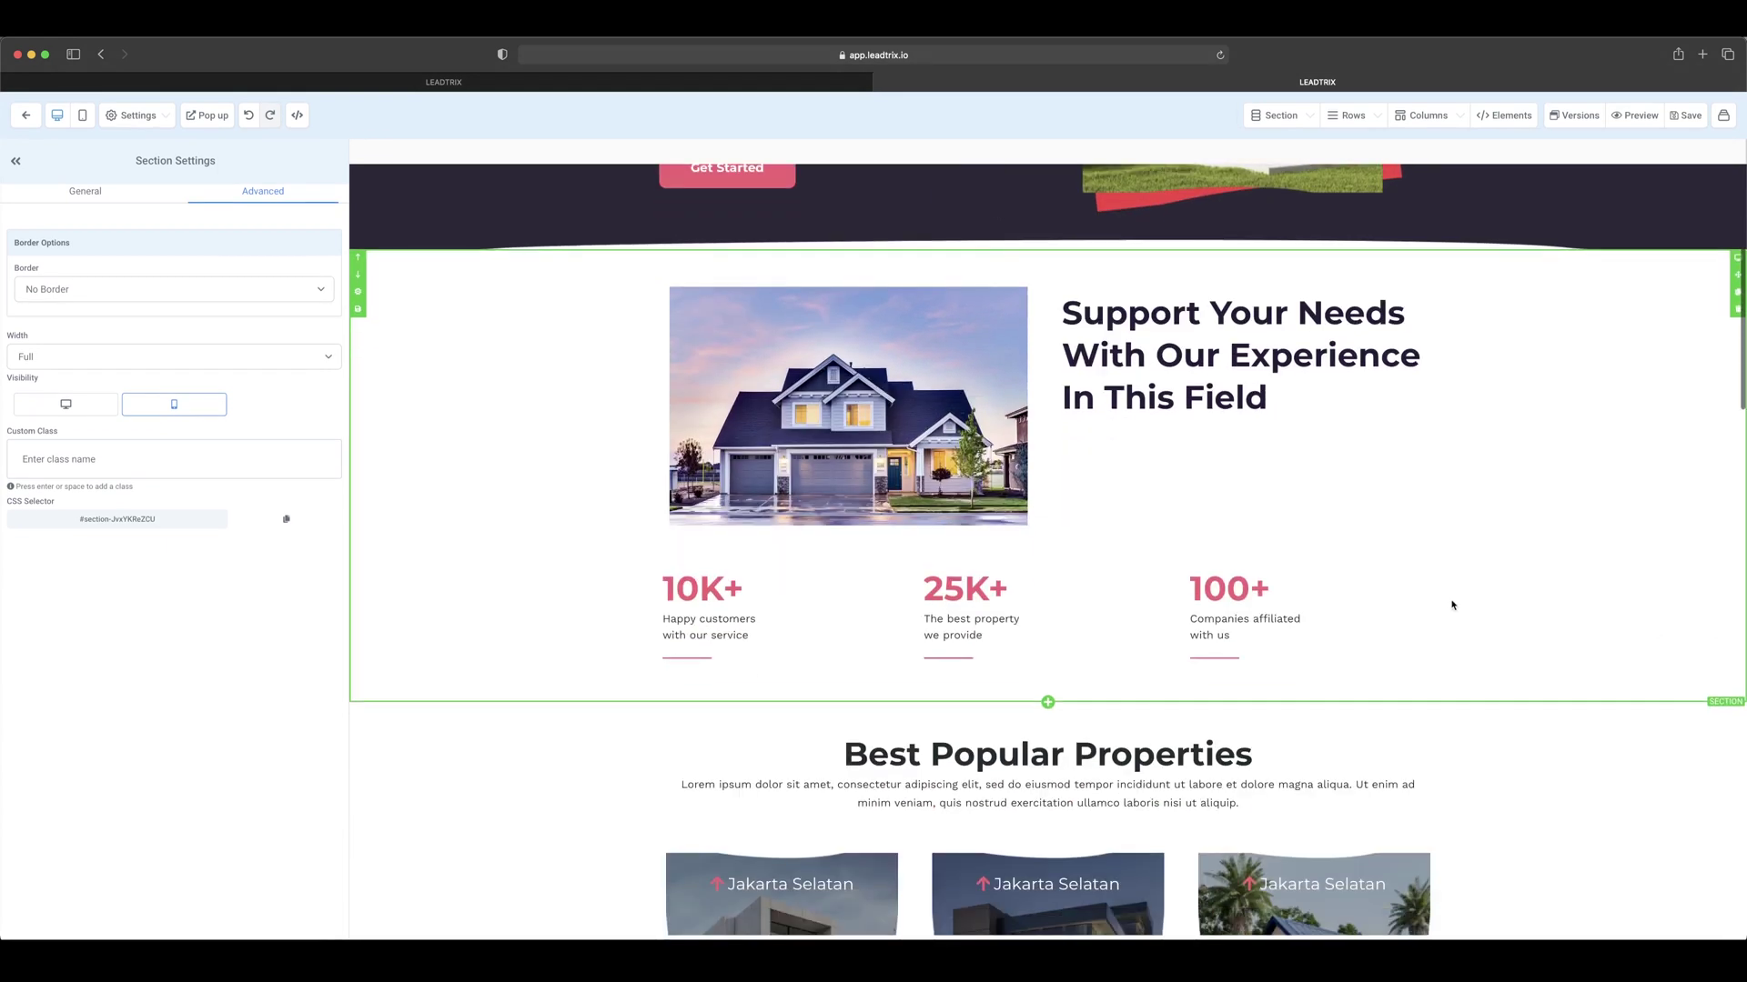
{"action": "scroll", "coordinate": [550, 463], "scroll_direction": "up", "scroll_amount": 1}
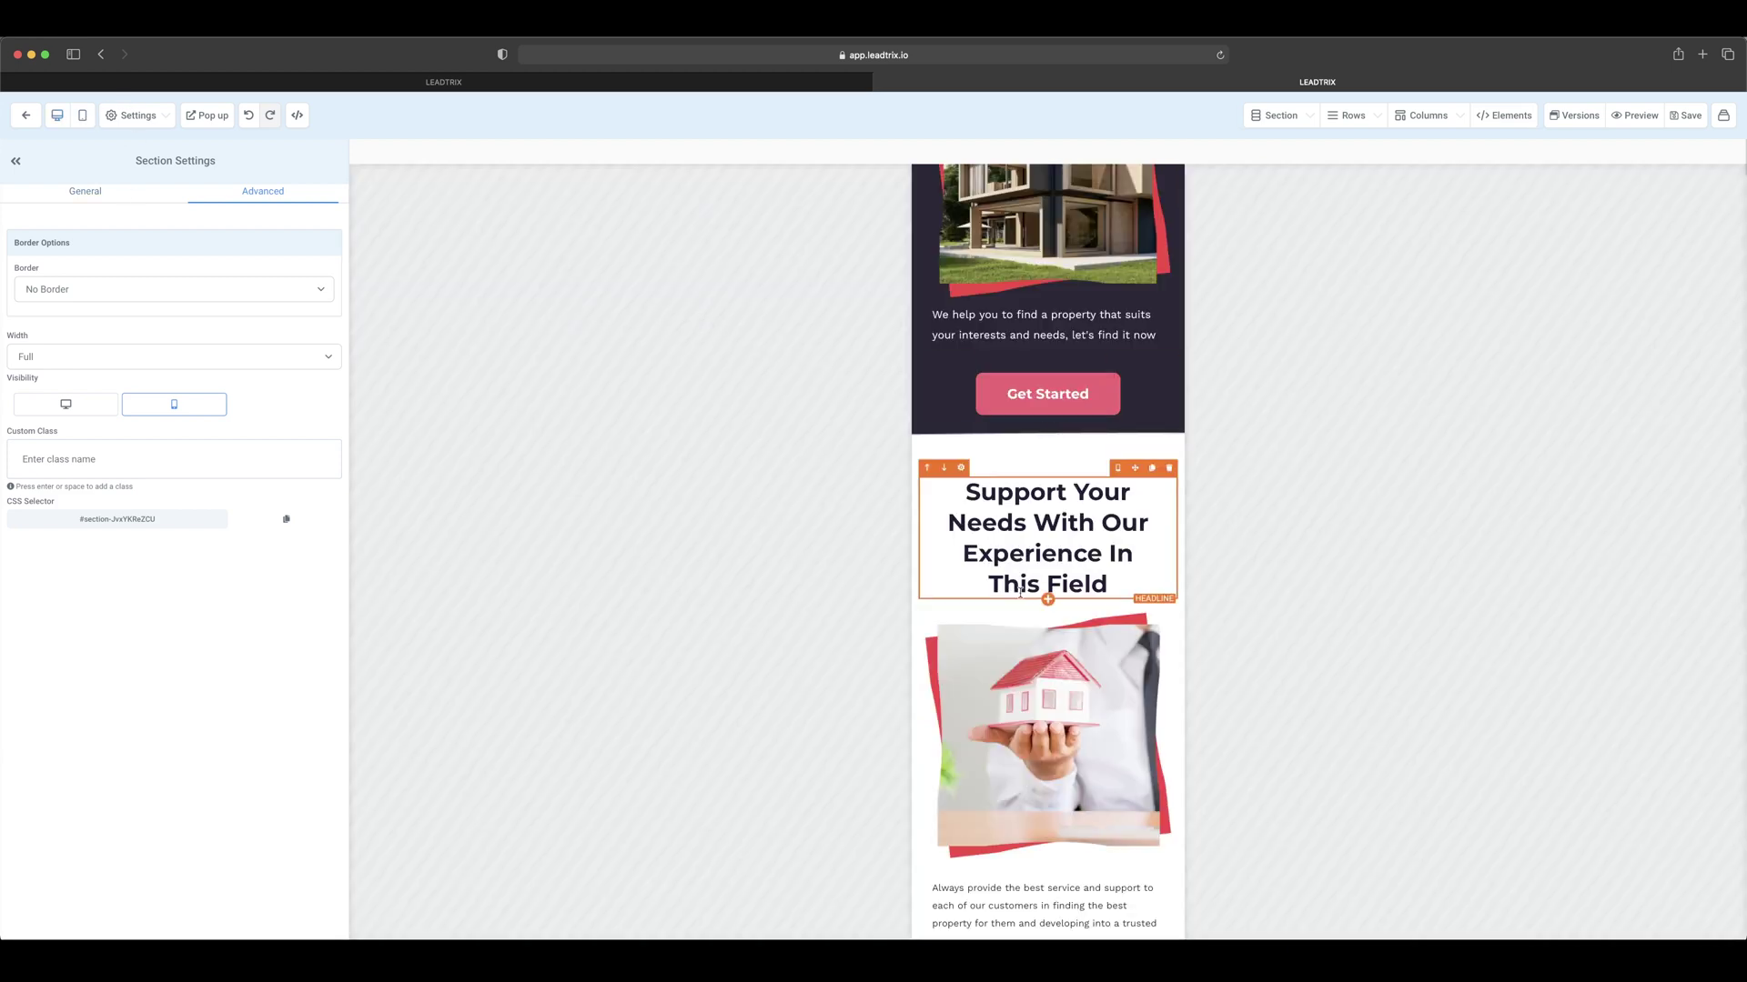
Turn off mobile visibility for the original house-in-hand Support Your Needs section
{"action": "scroll", "coordinate": [1020, 593], "scroll_direction": "down", "scroll_amount": 7}
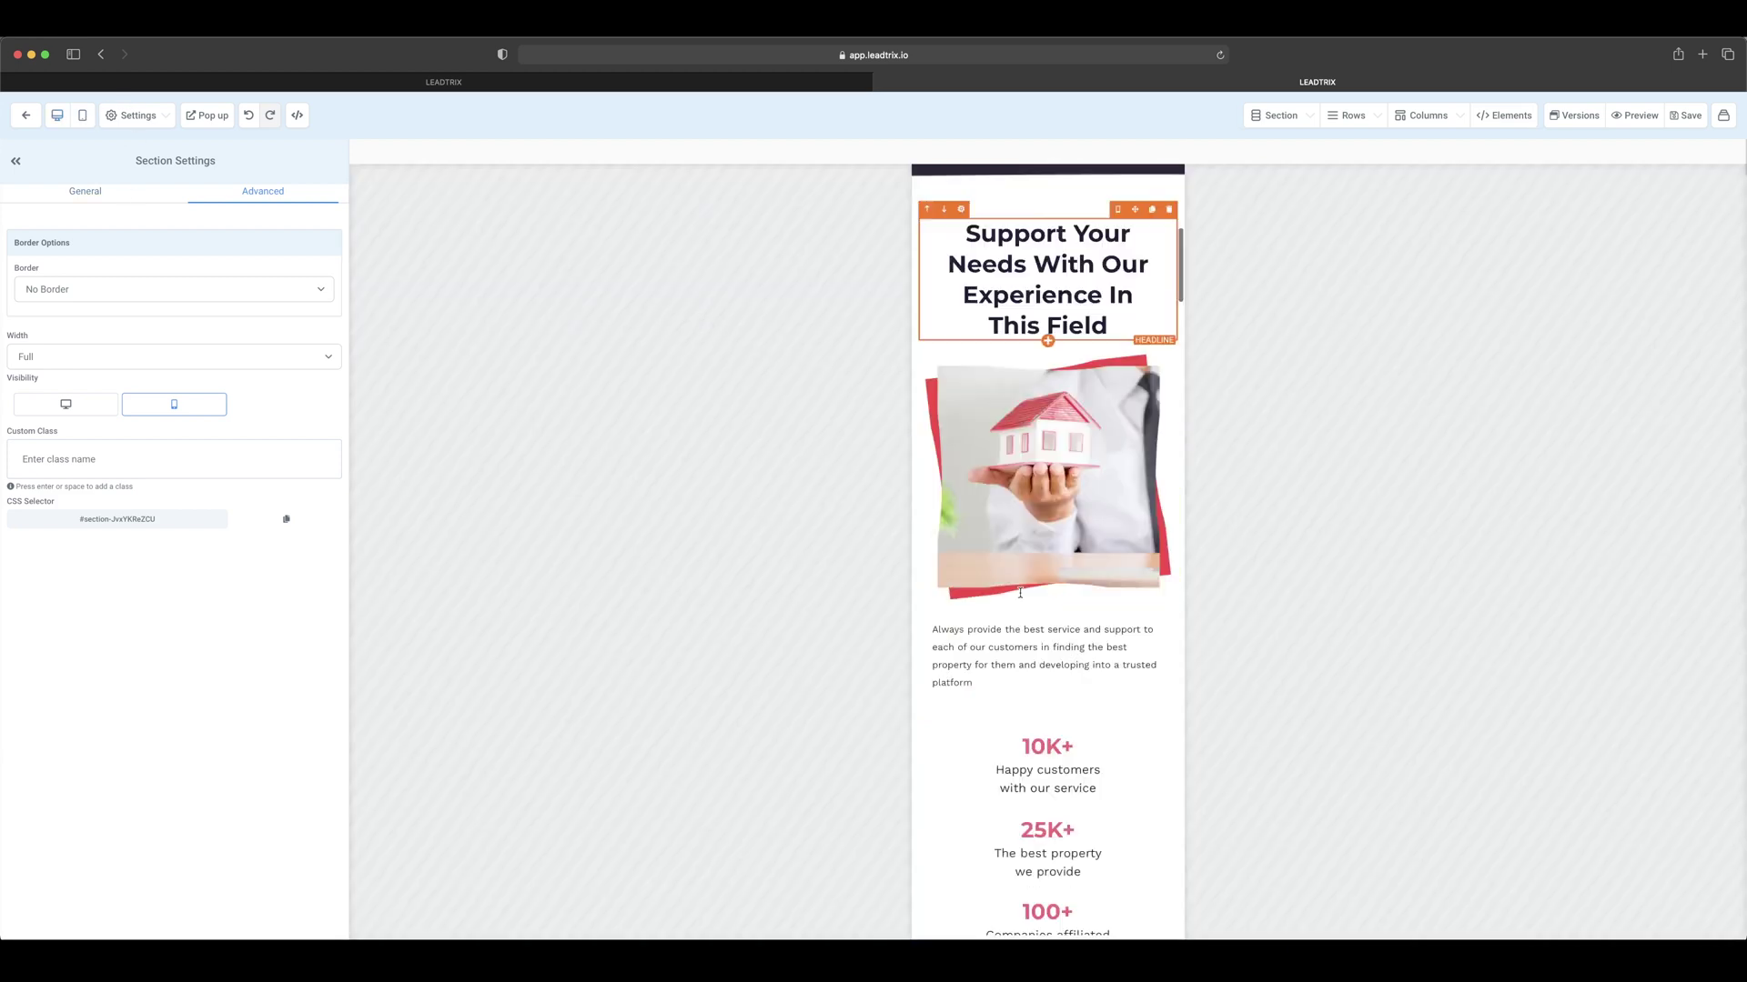
{"action": "scroll", "coordinate": [1020, 592], "scroll_direction": "down", "scroll_amount": 7}
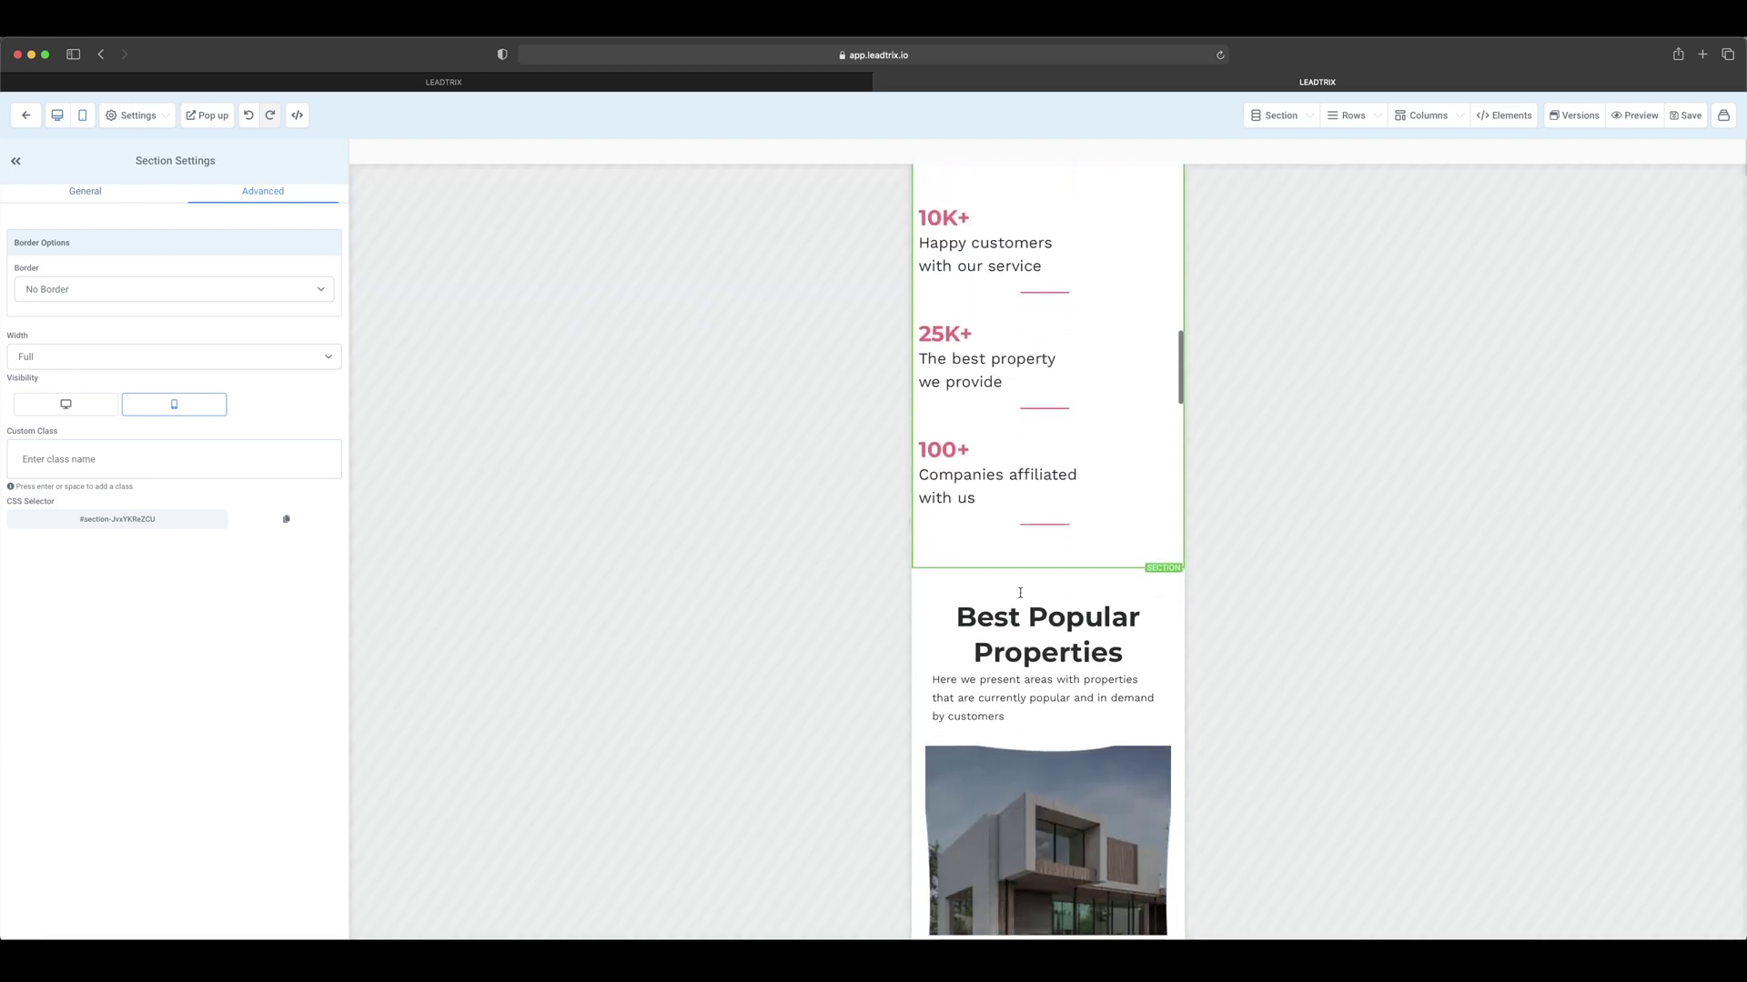
{"action": "scroll", "coordinate": [1020, 593], "scroll_direction": "up", "scroll_amount": 5}
{"action": "scroll", "coordinate": [1020, 593], "scroll_direction": "up", "scroll_amount": 6}
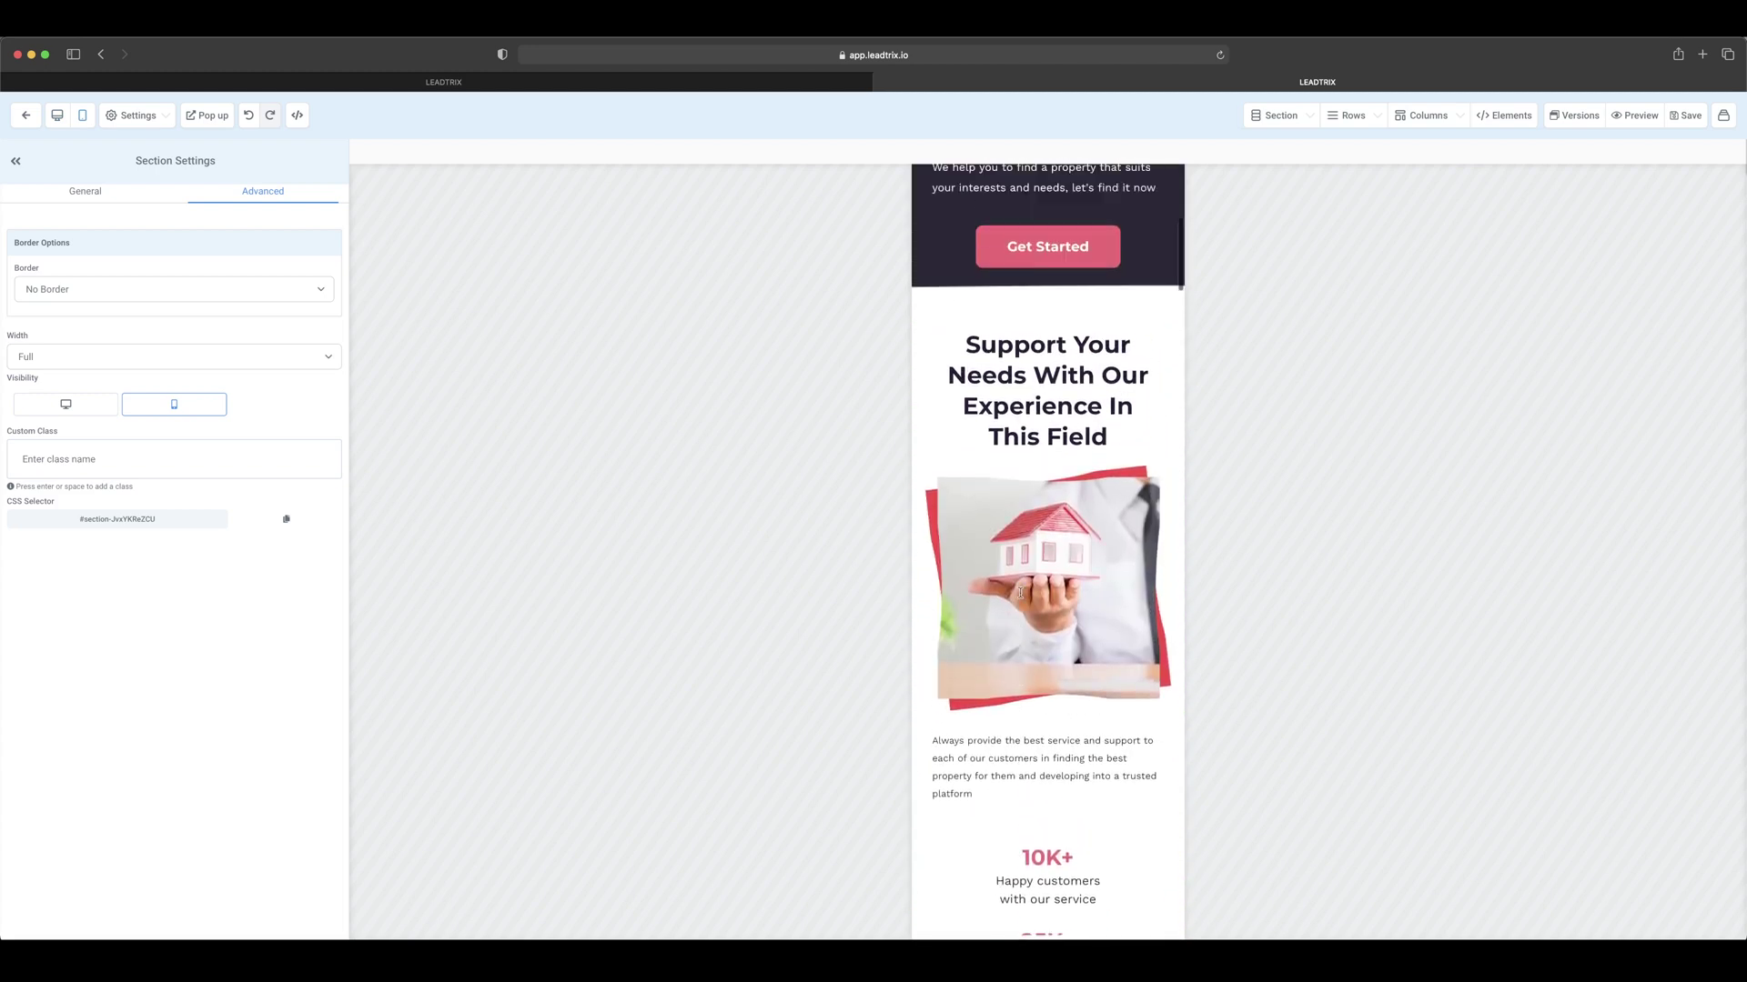
{"action": "left_click", "coordinate": [1142, 371]}
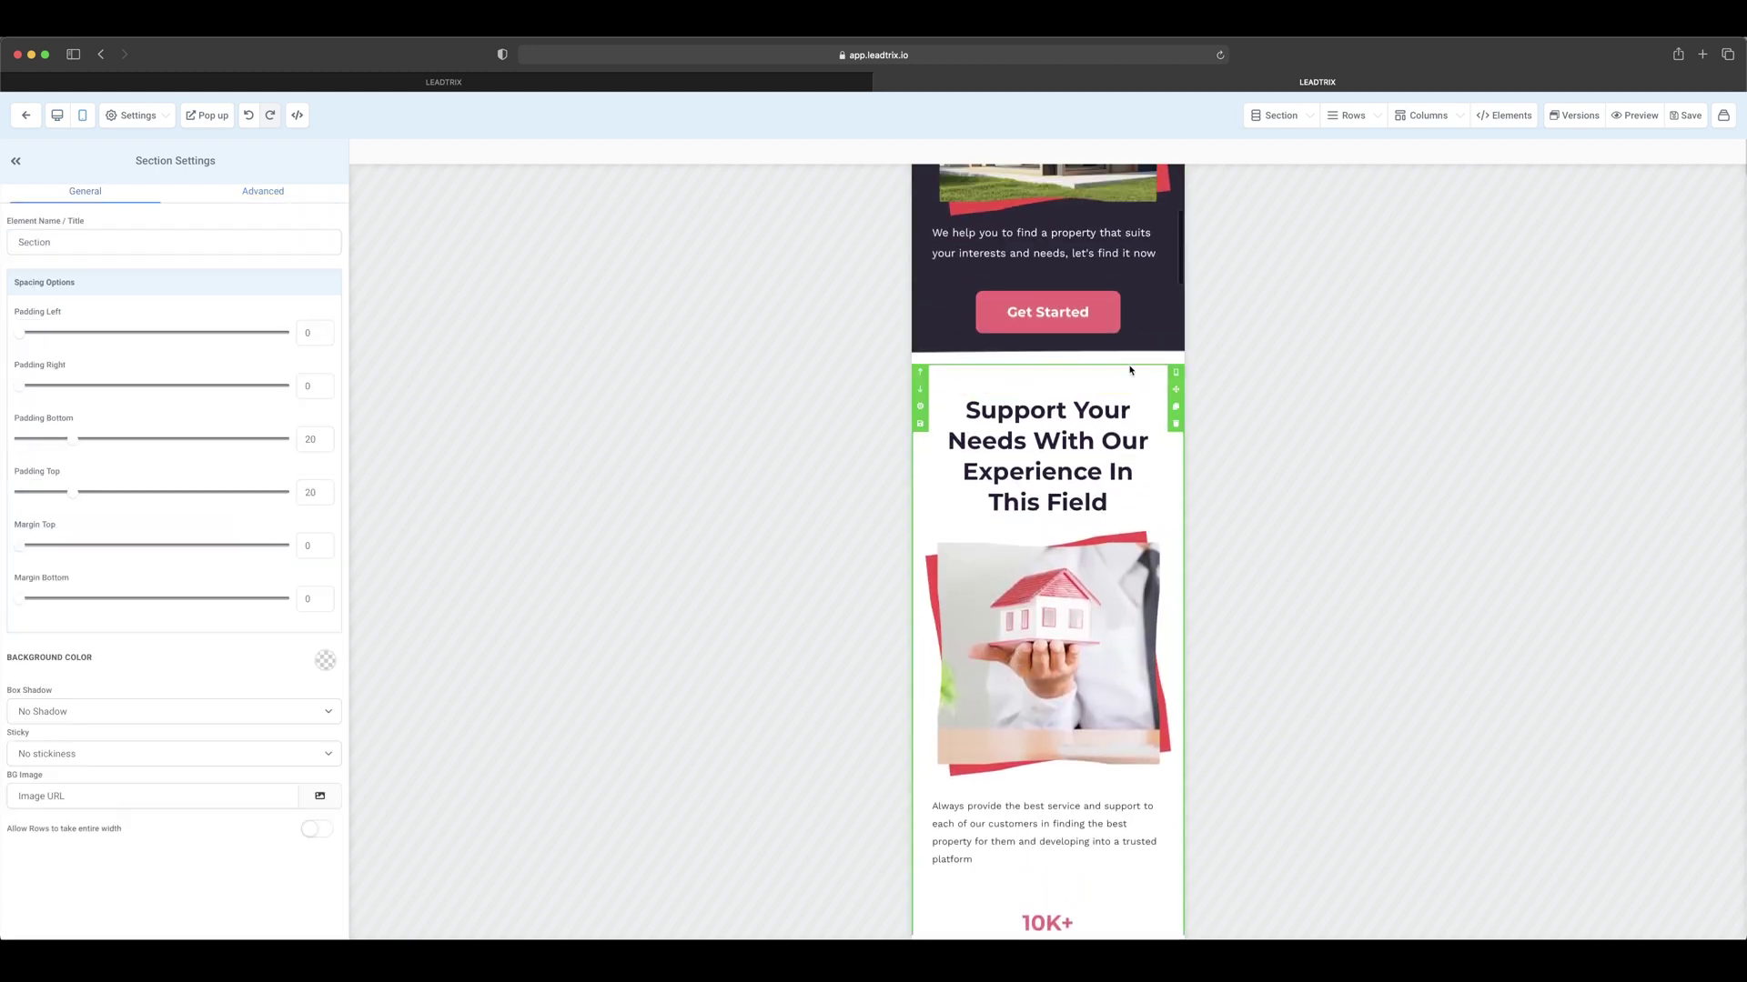
{"action": "left_click", "coordinate": [258, 194]}
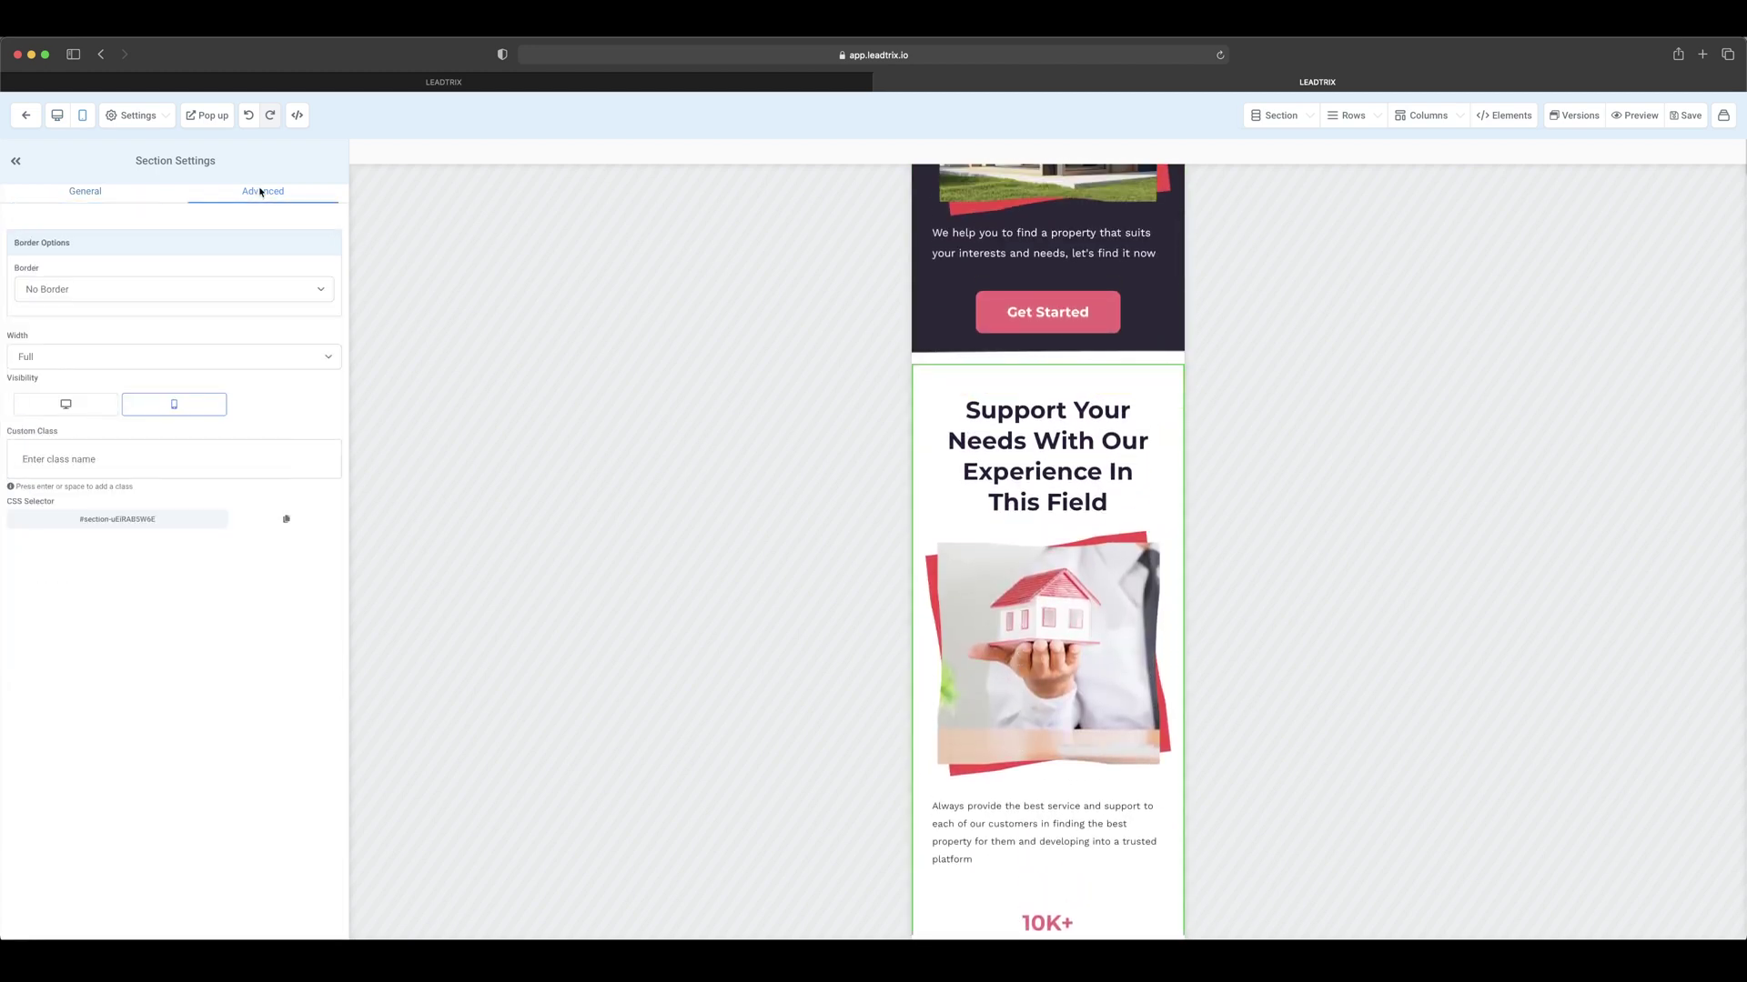
{"action": "left_click", "coordinate": [176, 410]}
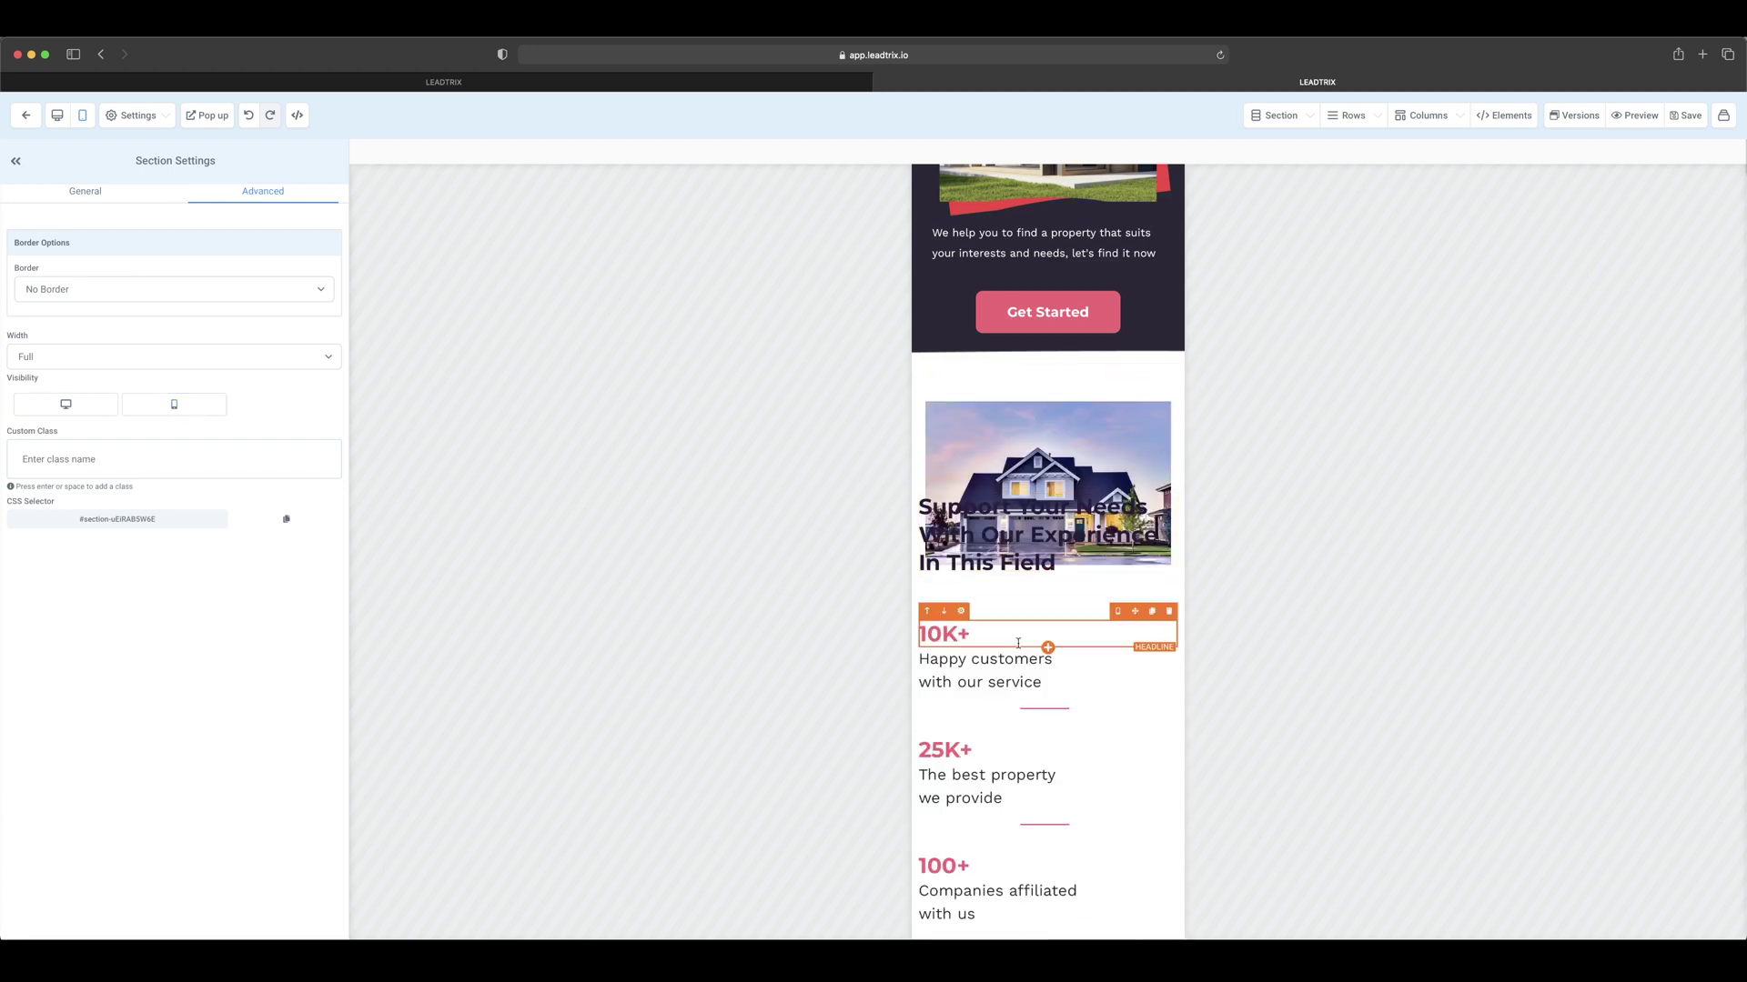
{"action": "scroll", "coordinate": [1019, 648], "scroll_direction": "down", "scroll_amount": 4}
{"action": "scroll", "coordinate": [1014, 651], "scroll_direction": "up", "scroll_amount": 3}
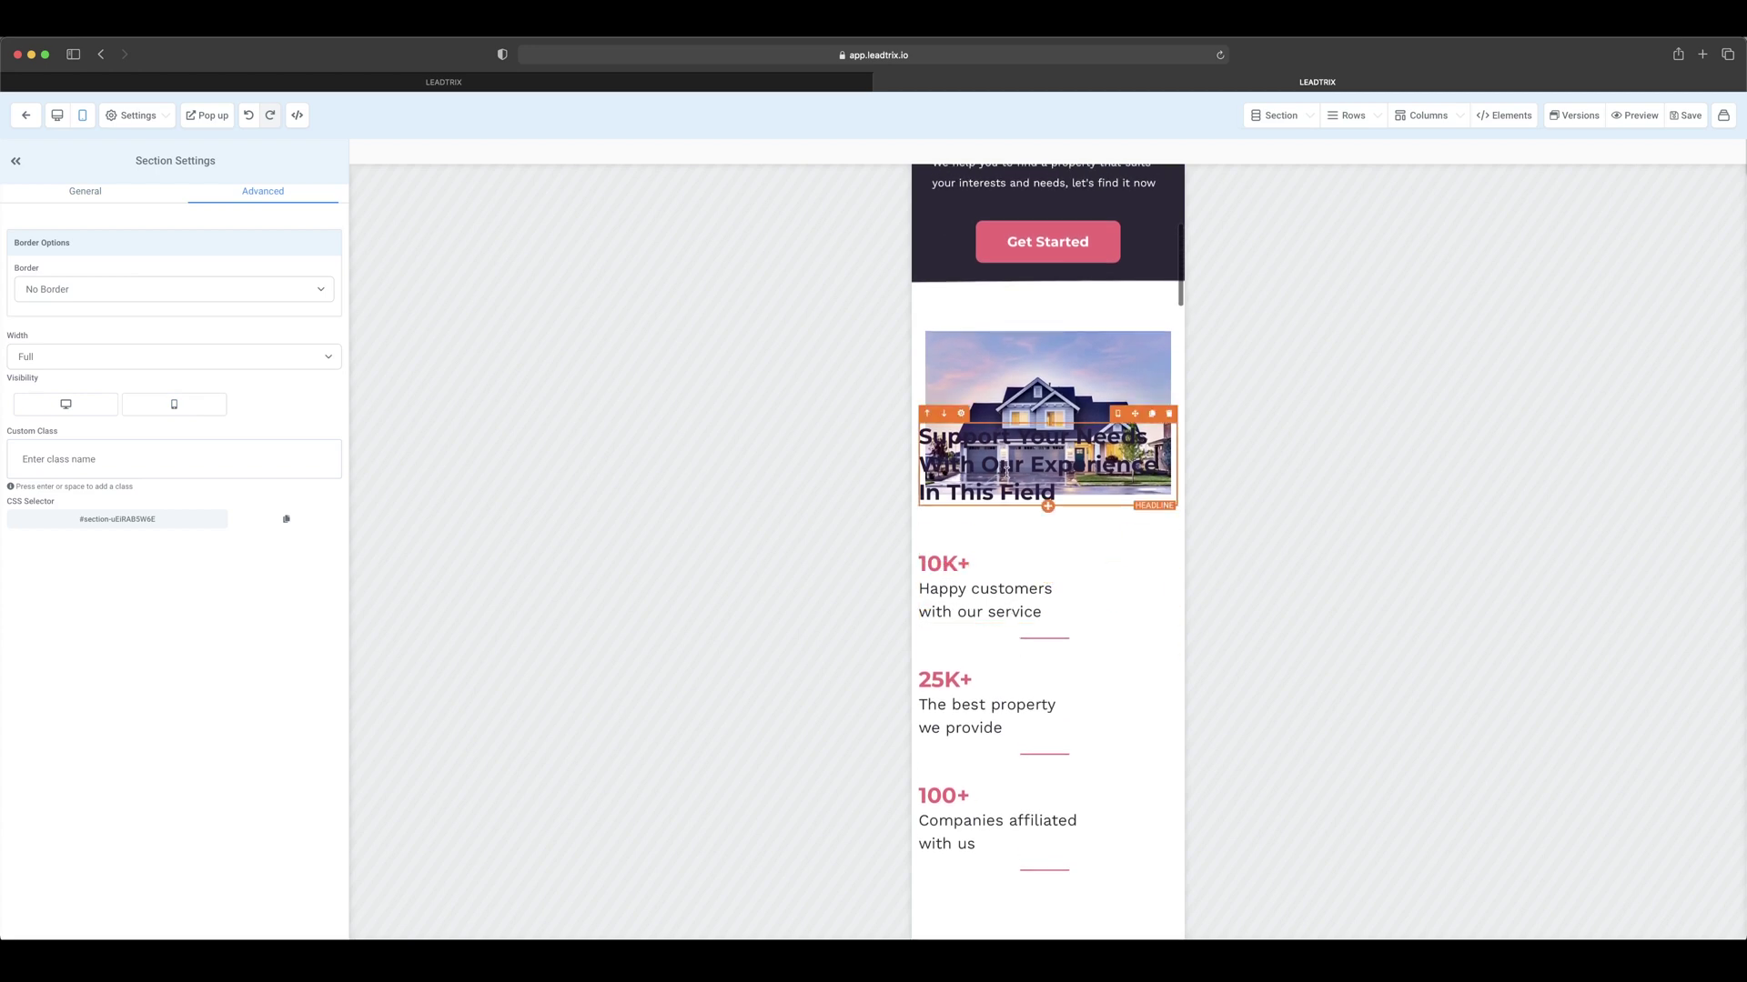
Raise the mobile Support Your Needs headline's Margin Top from -140 to 5, below the photo
{"action": "left_click", "coordinate": [1076, 491]}
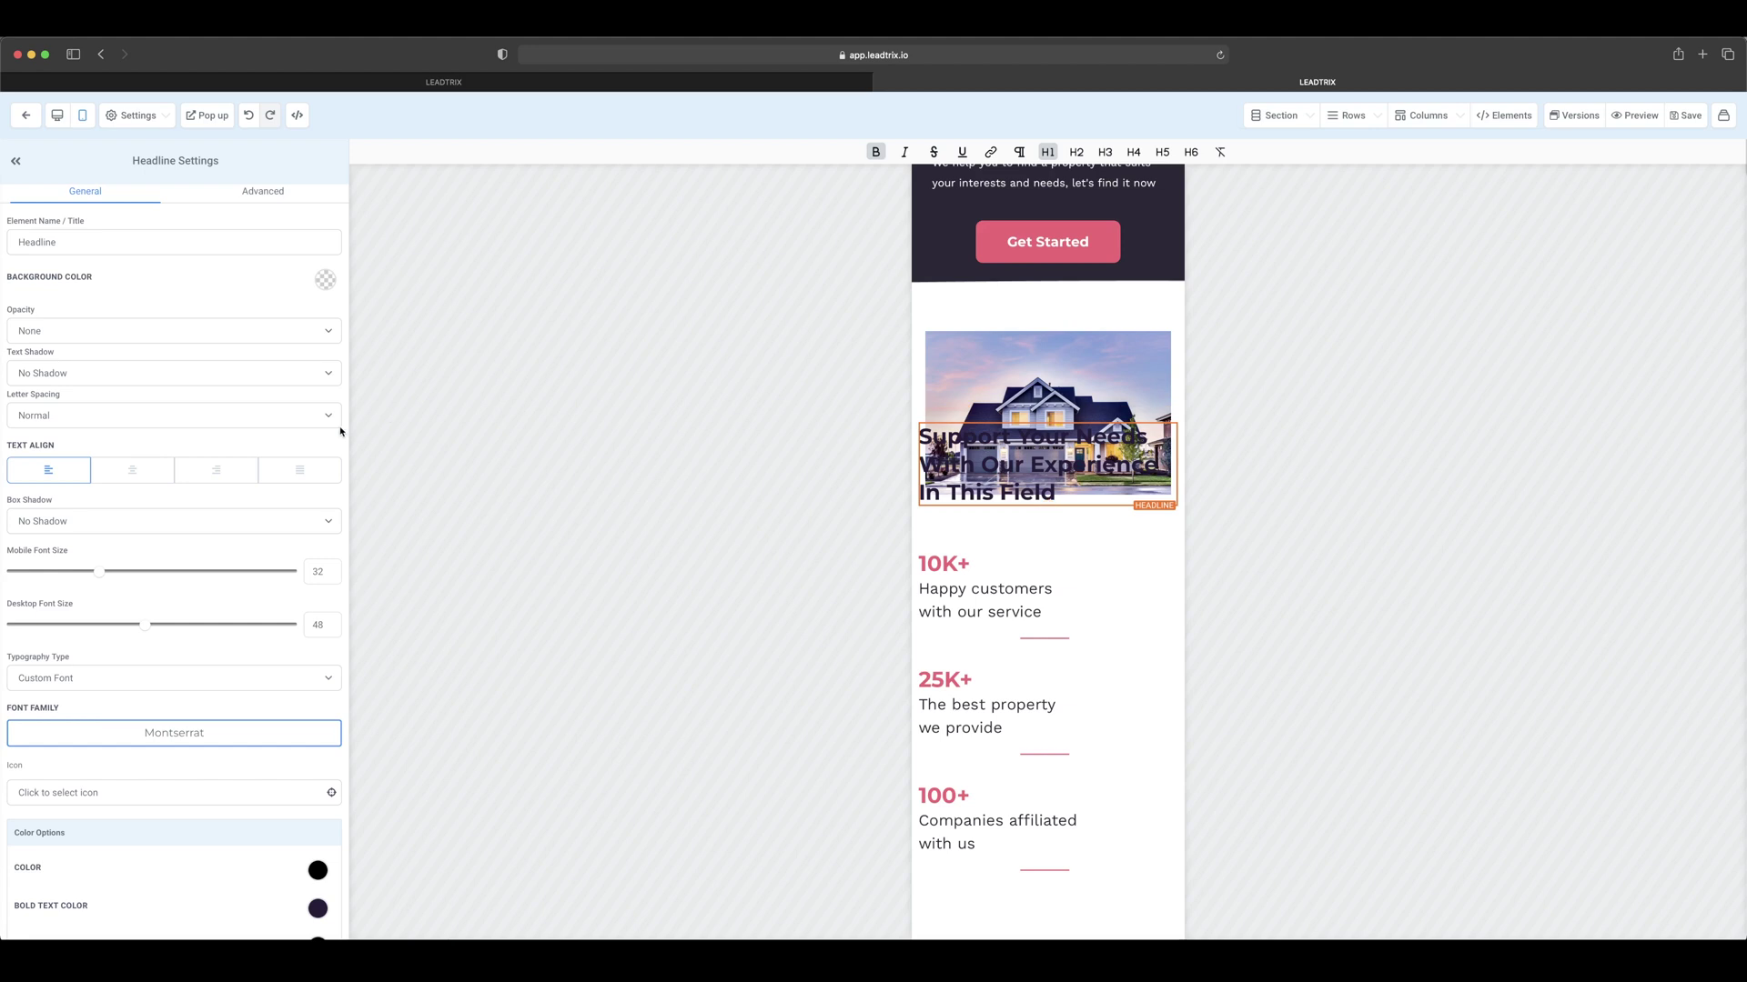
{"action": "scroll", "coordinate": [238, 650], "scroll_direction": "down", "scroll_amount": 6}
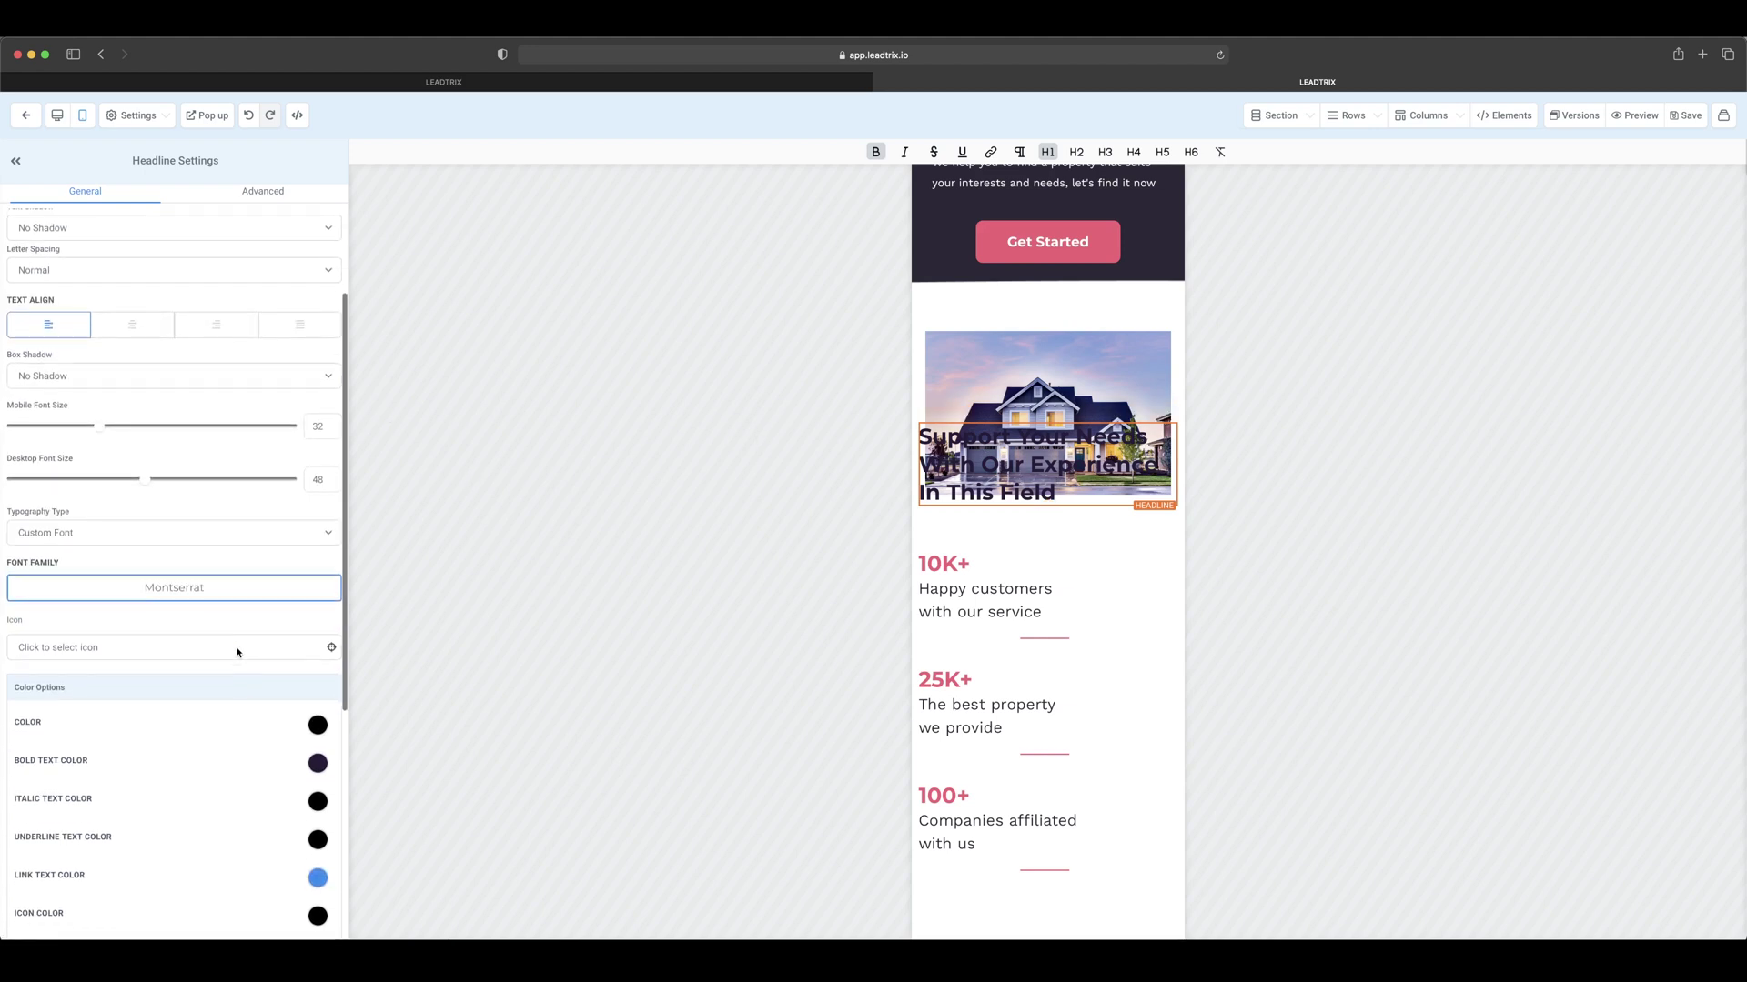
{"action": "scroll", "coordinate": [164, 691], "scroll_direction": "up", "scroll_amount": 1}
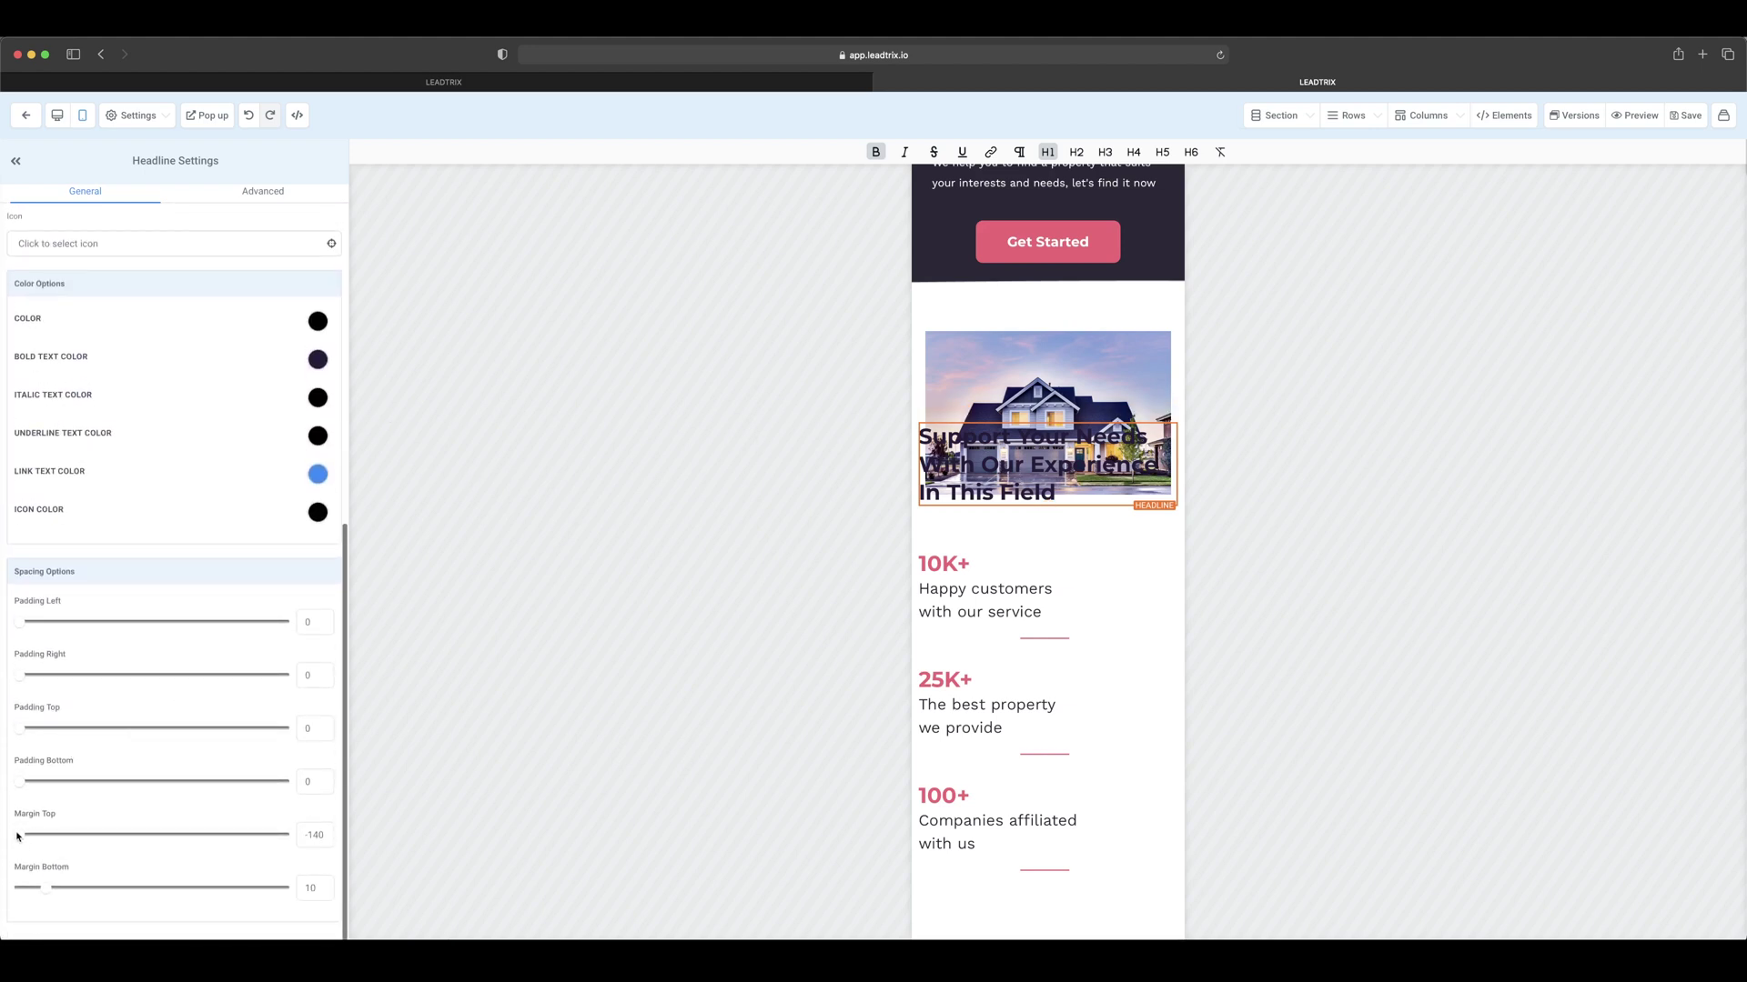
{"action": "mouse_move", "coordinate": [47, 837]}
{"action": "left_mouse_down"}
{"action": "mouse_move", "coordinate": [62, 839]}
{"action": "mouse_move", "coordinate": [31, 835]}
{"action": "left_mouse_up"}
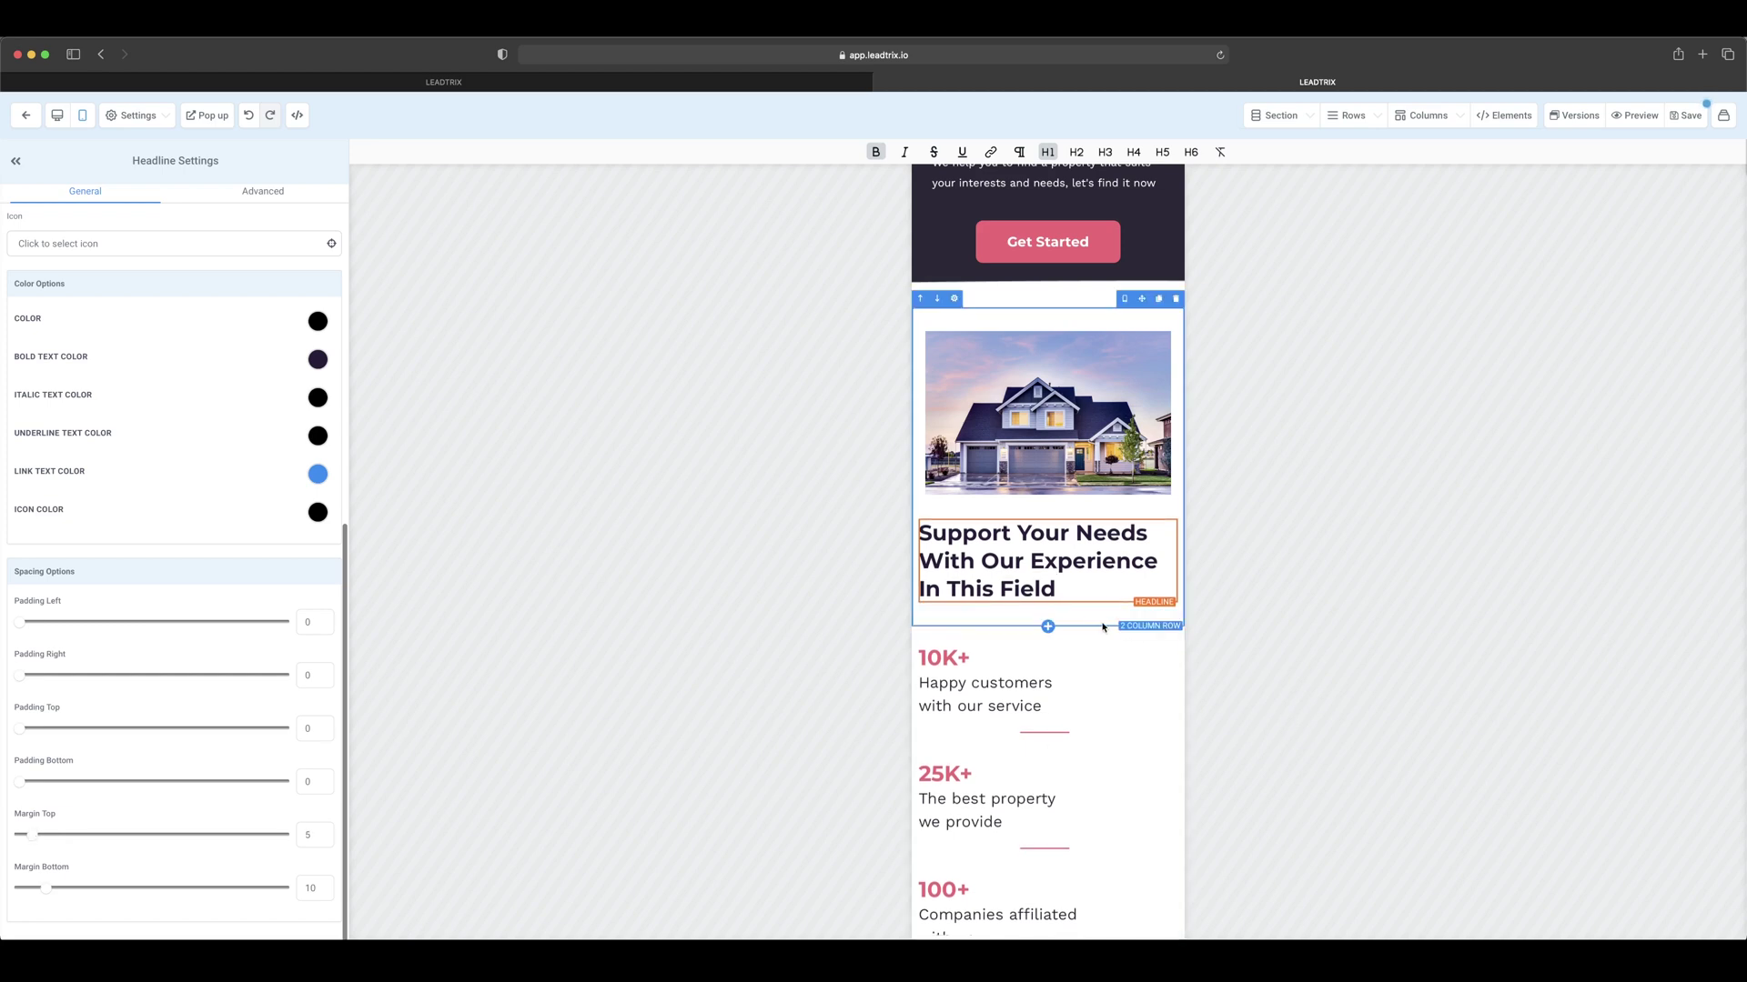
{"action": "left_click", "coordinate": [1082, 658]}
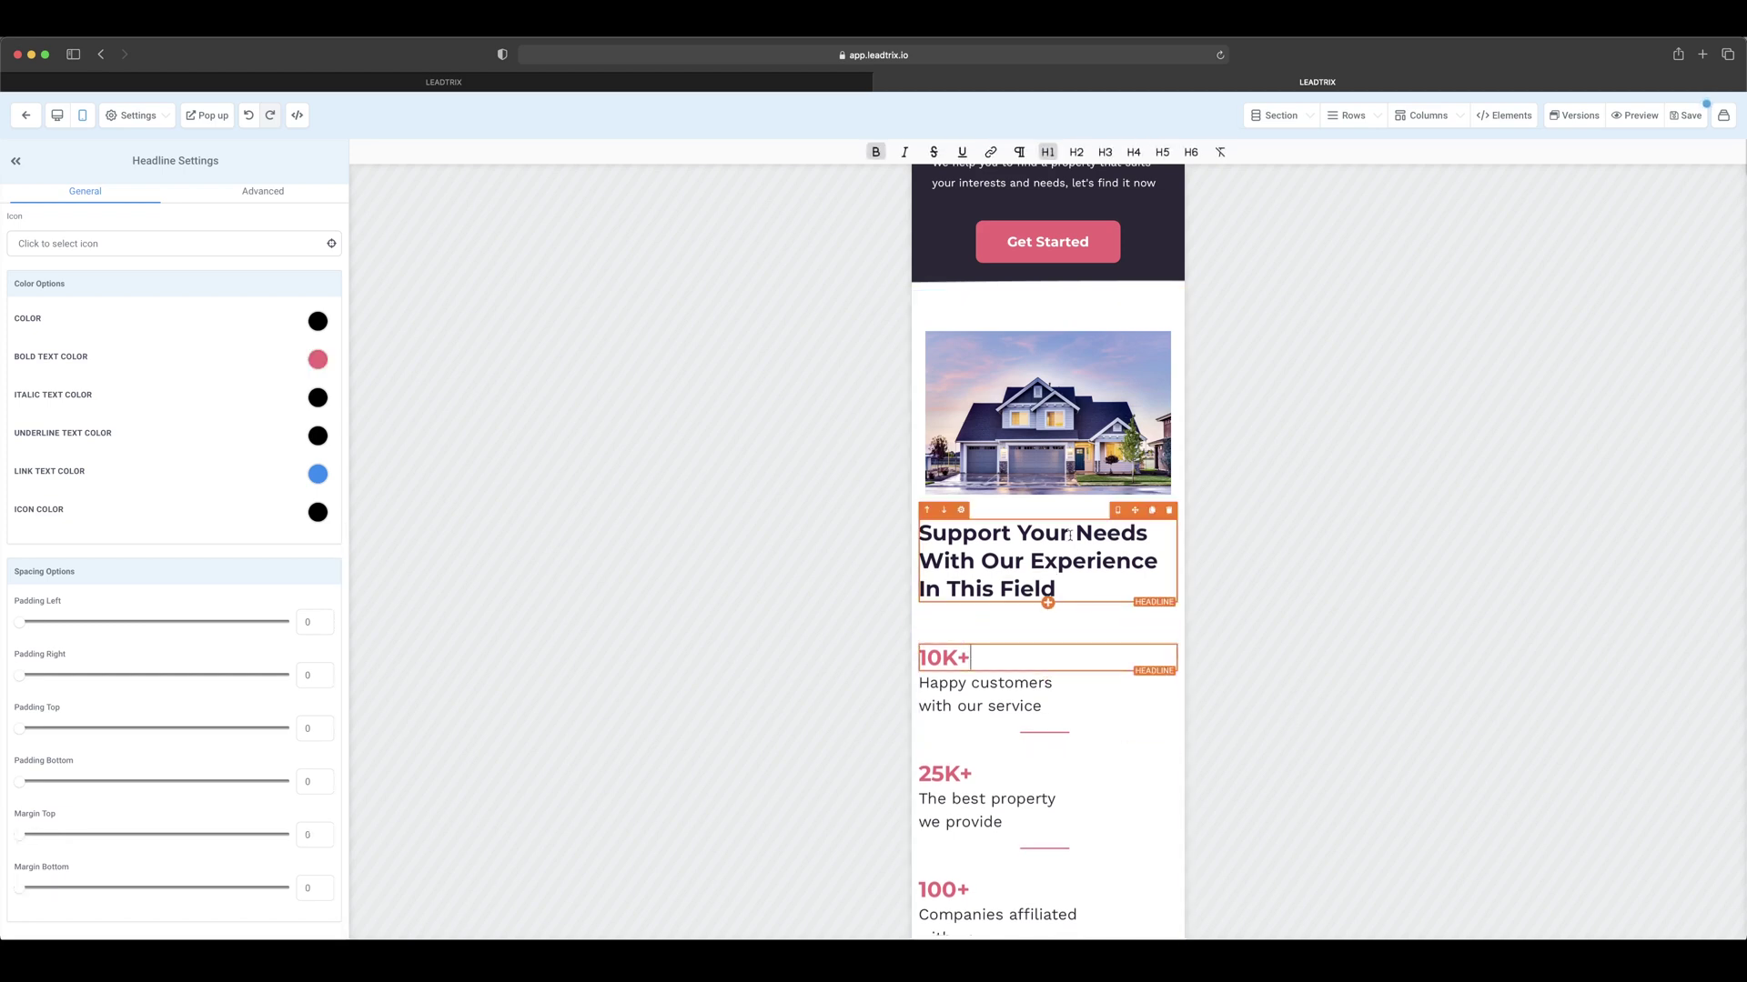
{"action": "scroll", "coordinate": [1055, 511], "scroll_direction": "up", "scroll_amount": 2}
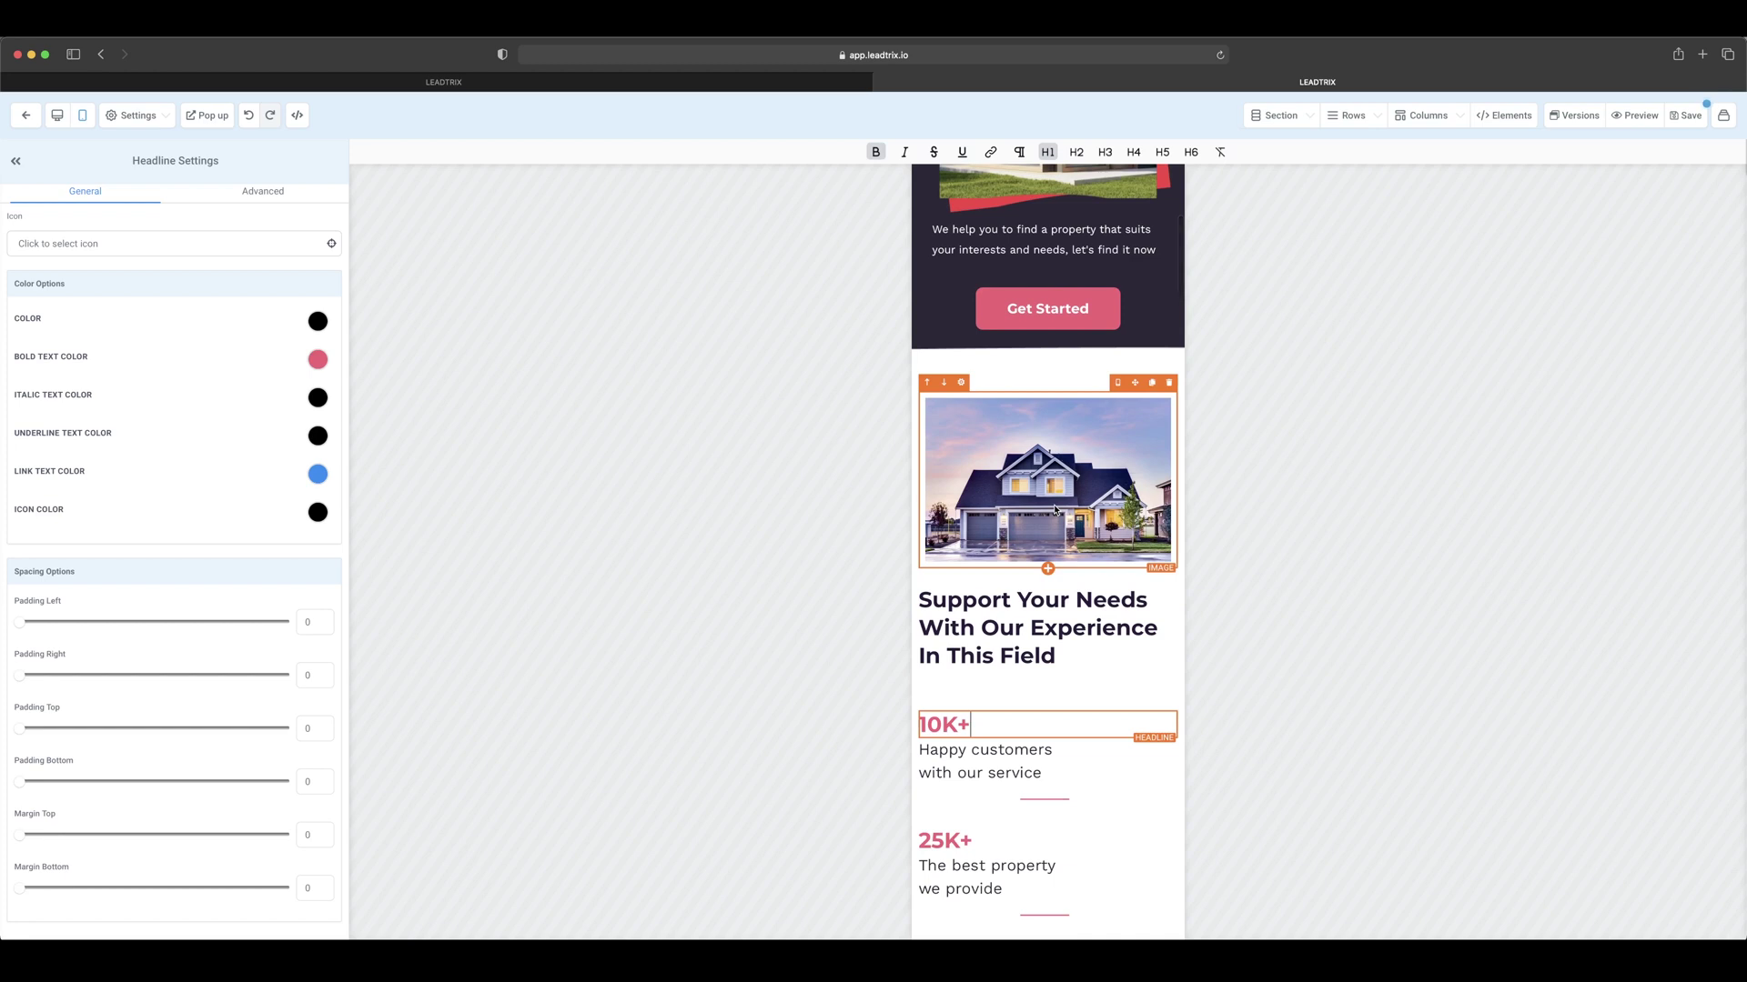
{"action": "left_click", "coordinate": [1109, 654]}
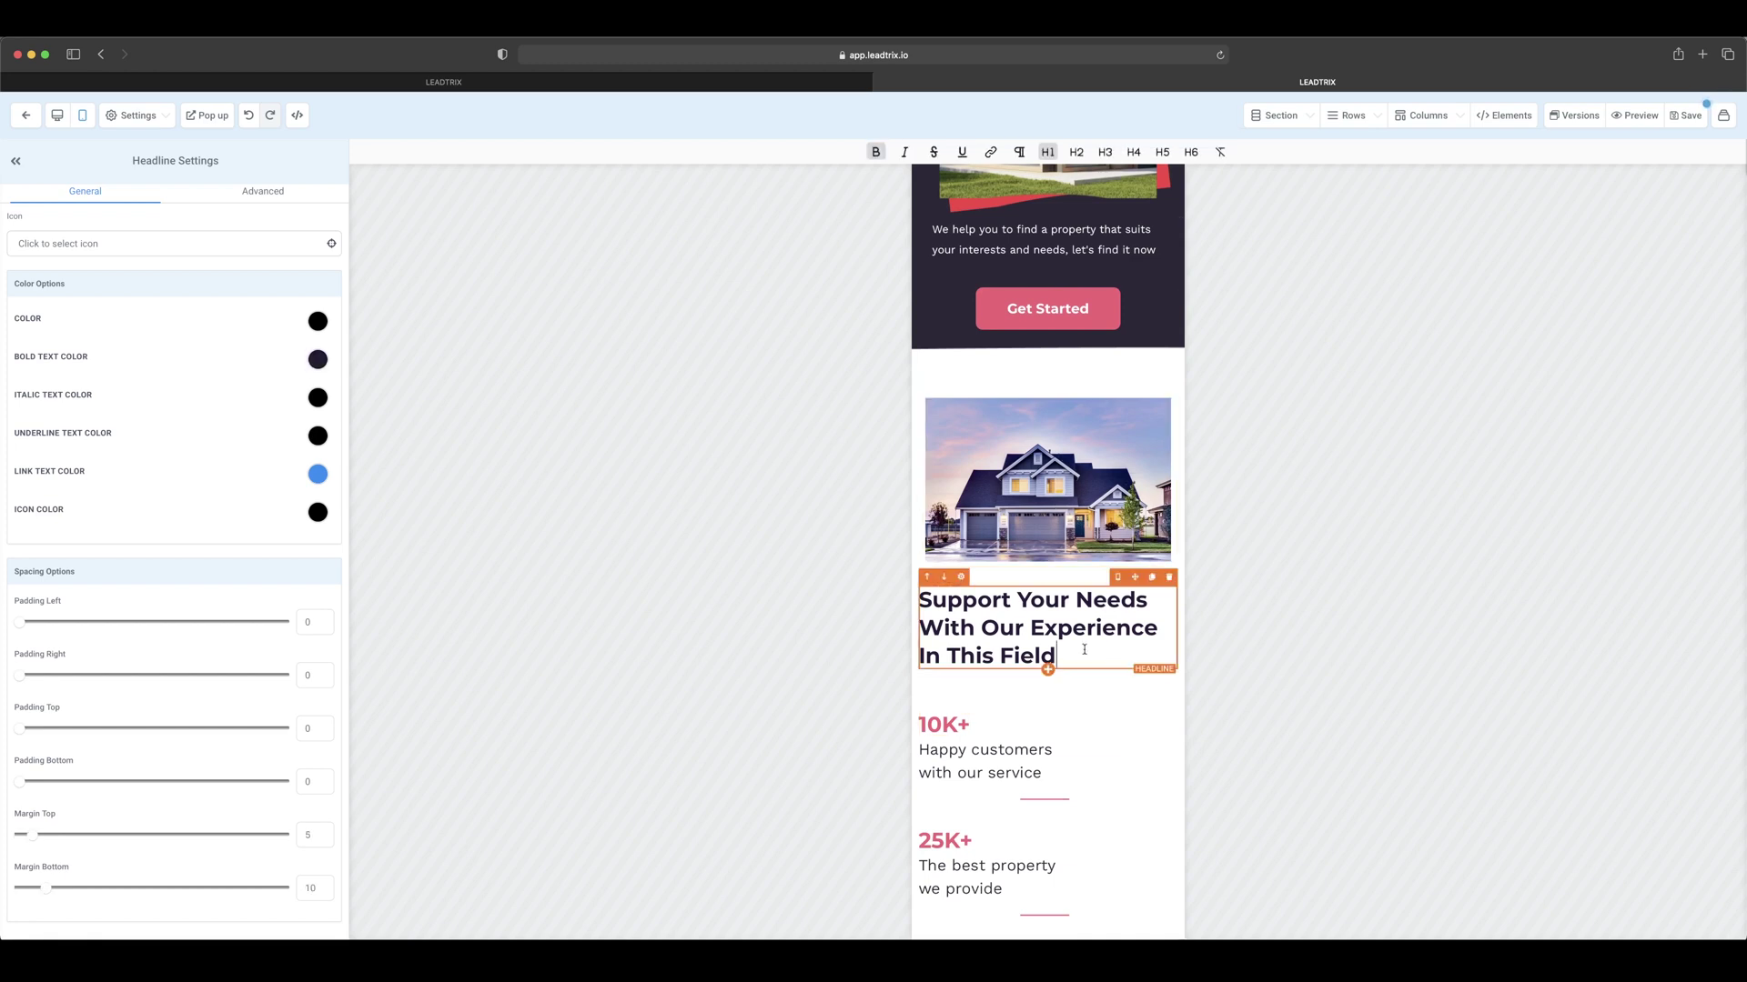
{"action": "scroll", "coordinate": [1087, 647], "scroll_direction": "down", "scroll_amount": 6}
{"action": "scroll", "coordinate": [1096, 637], "scroll_direction": "up", "scroll_amount": 5}
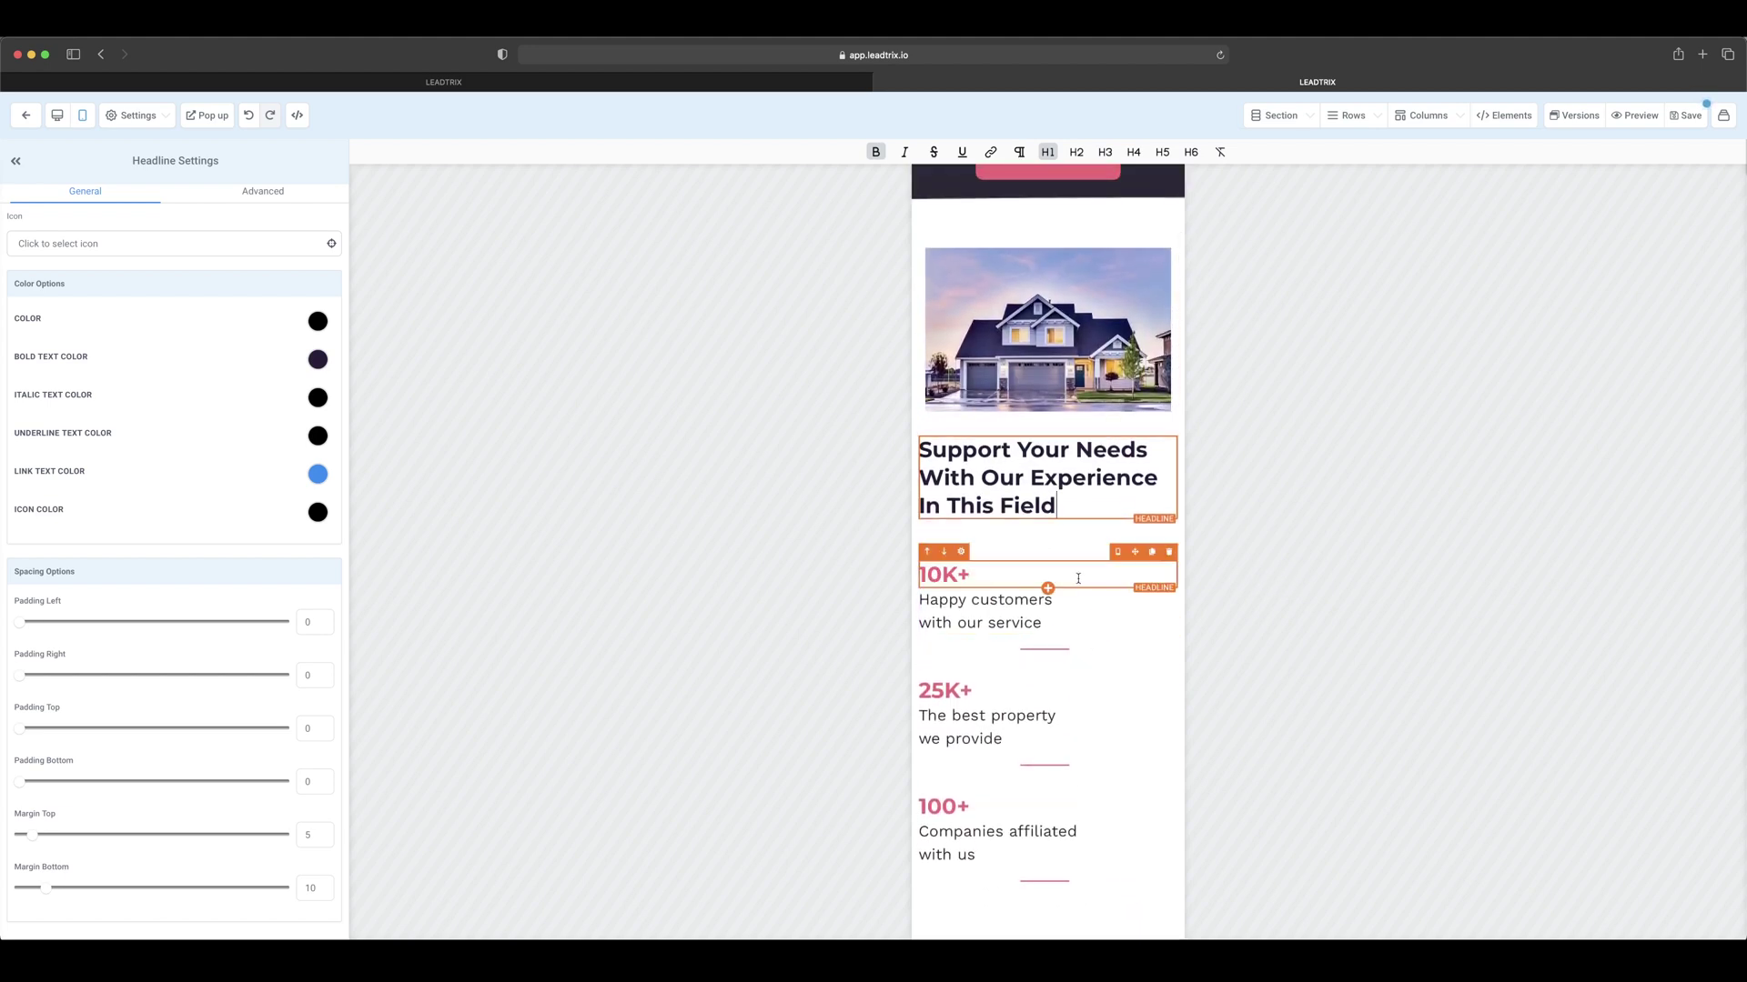
{"action": "scroll", "coordinate": [1088, 541], "scroll_direction": "up", "scroll_amount": 7}
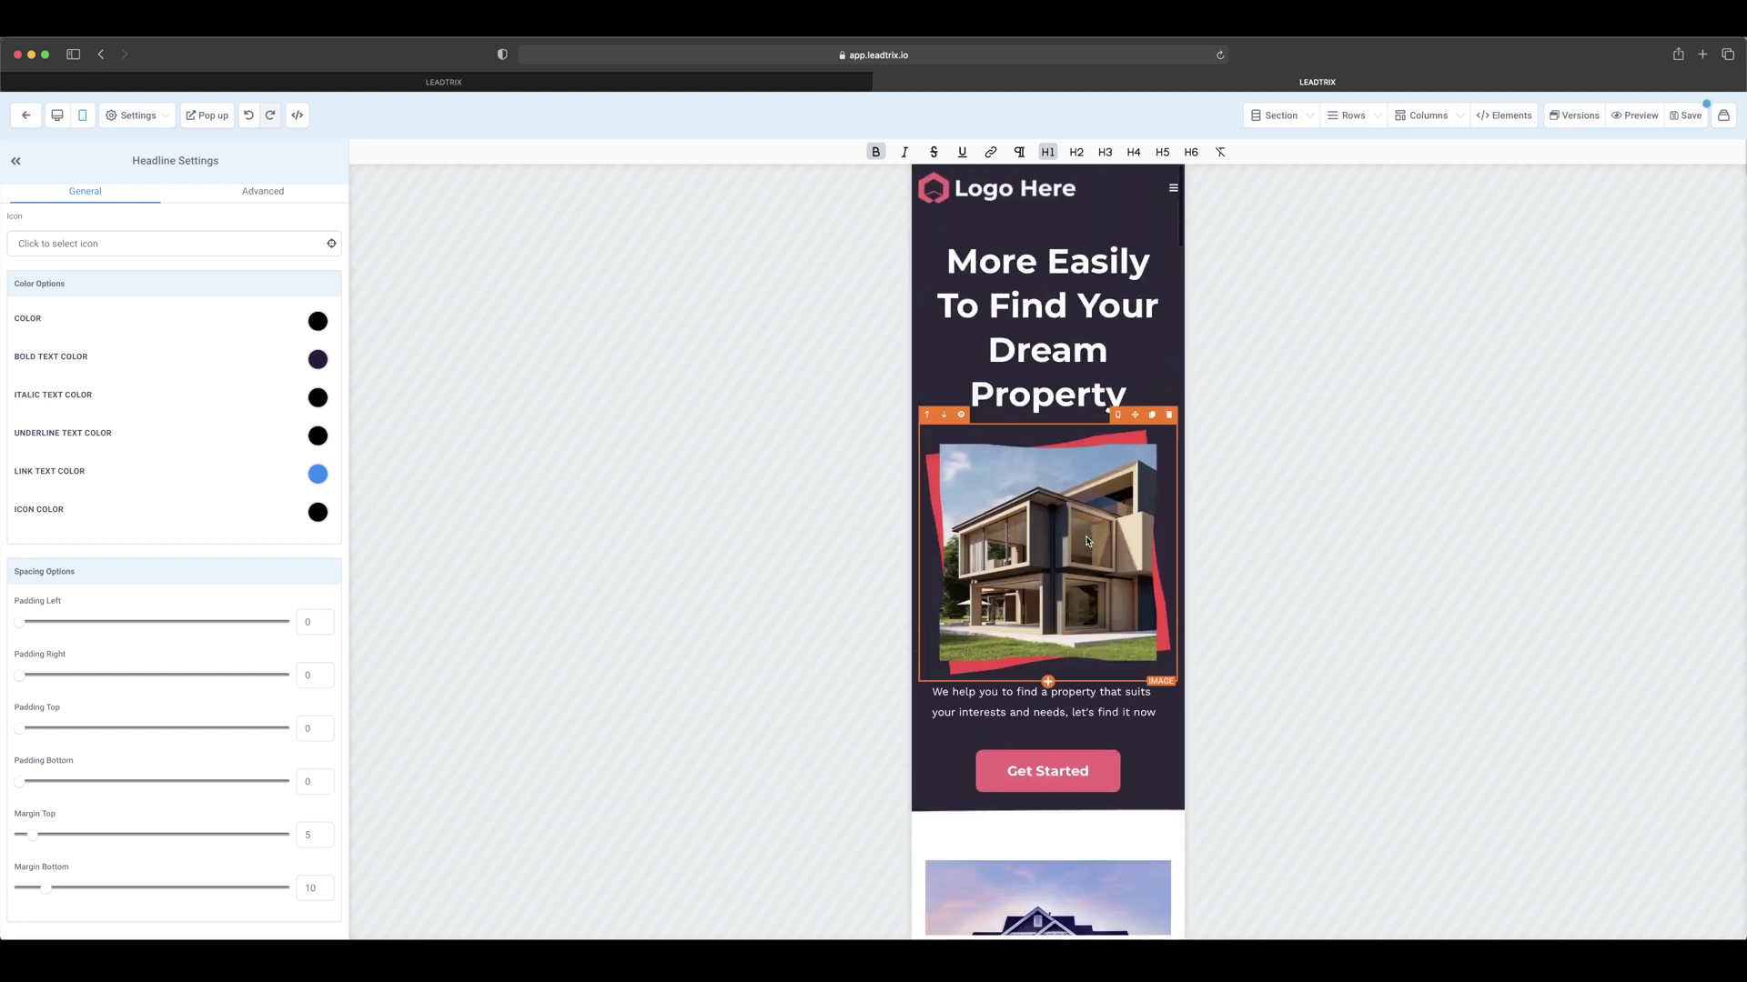
{"action": "scroll", "coordinate": [1088, 541], "scroll_direction": "down", "scroll_amount": 7}
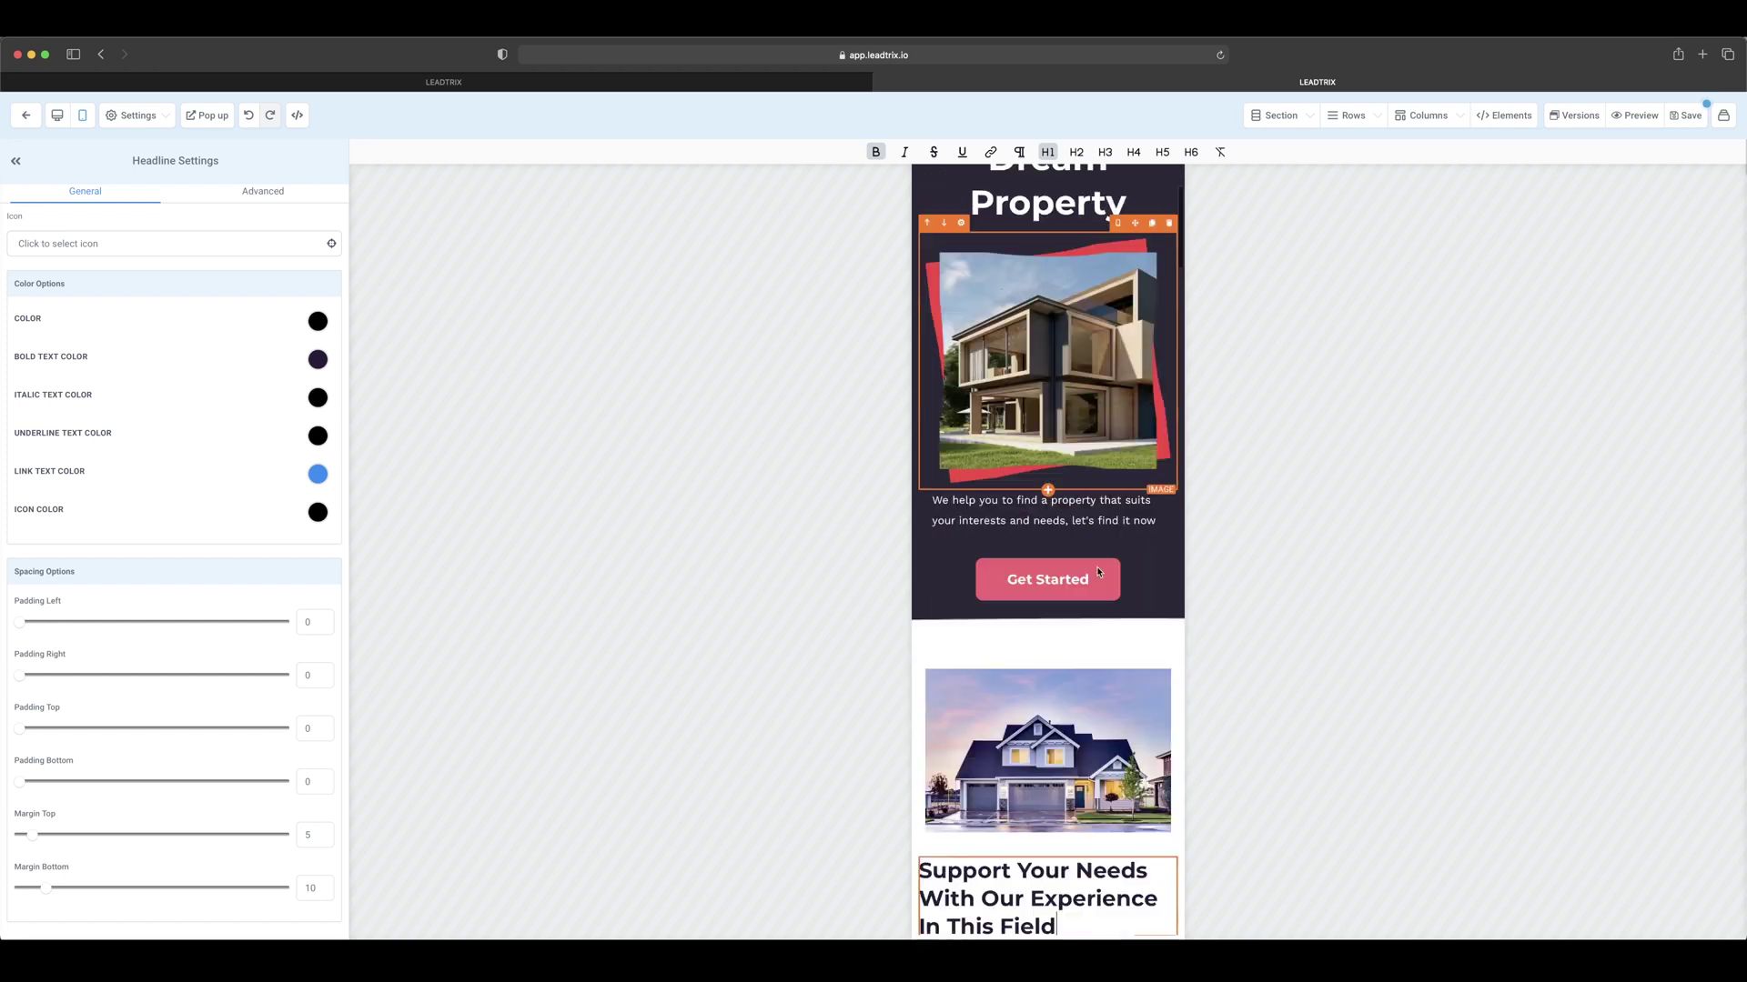